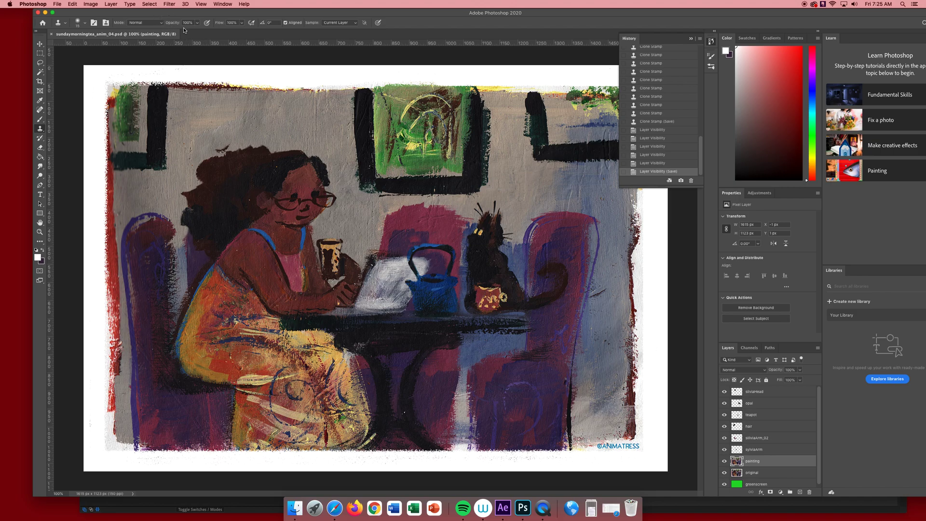
In Photoshop, switch from the Clone tool to the Move tool, then bring QuickTime Player forward
{"action": "mouse_move", "coordinate": [238, 16]}
{"action": "left_mouse_down"}
{"action": "mouse_move", "coordinate": [217, 18]}
{"action": "mouse_move", "coordinate": [226, 19]}
{"action": "left_mouse_up"}
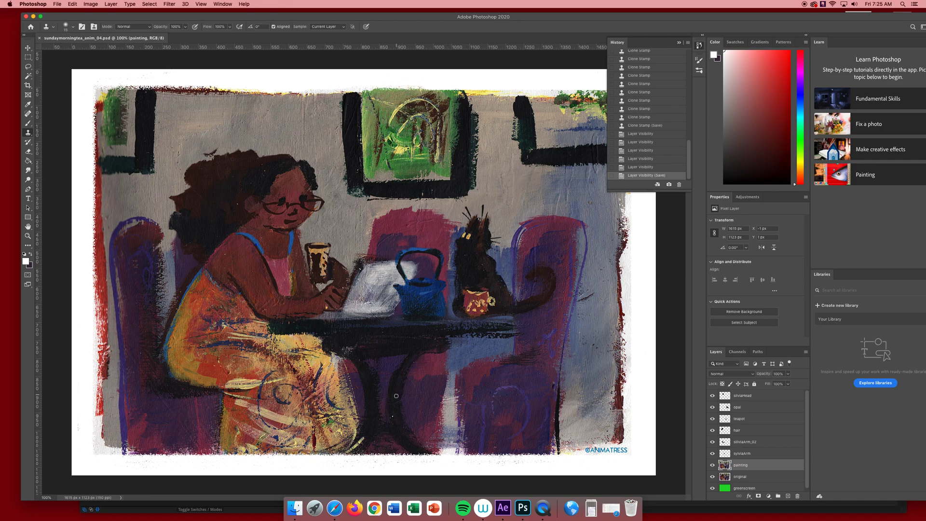
{"action": "left_click", "coordinate": [27, 48]}
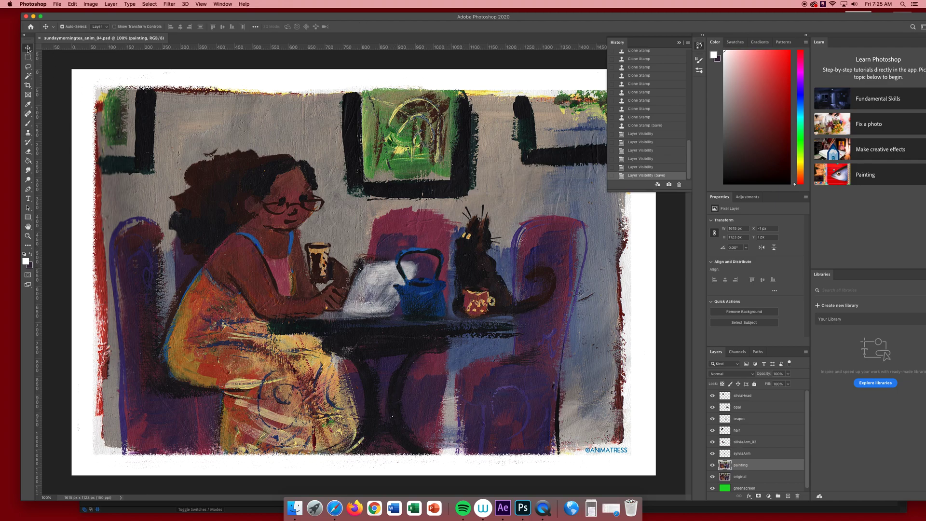
{"action": "left_click", "coordinate": [546, 514]}
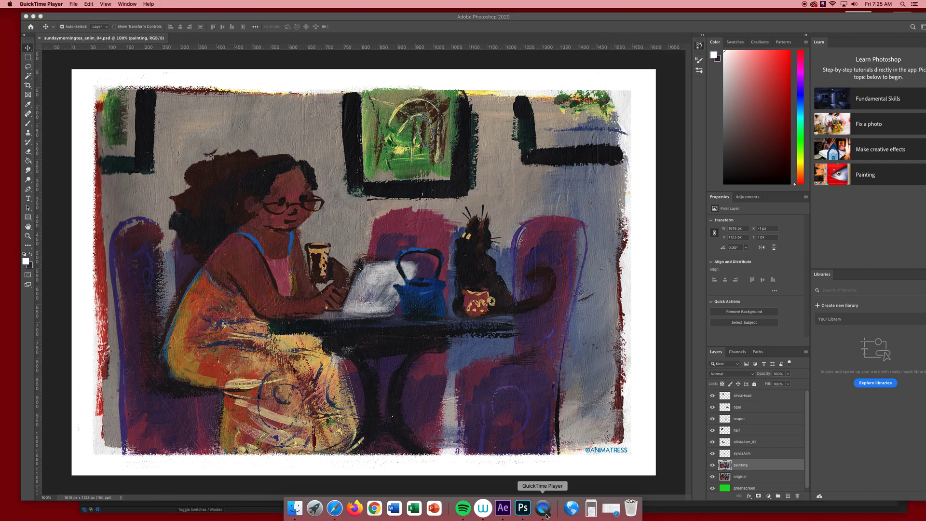
In After Effects, import sundaymorningtea_anim_04.psd through File > Import > File
{"action": "left_click", "coordinate": [503, 508]}
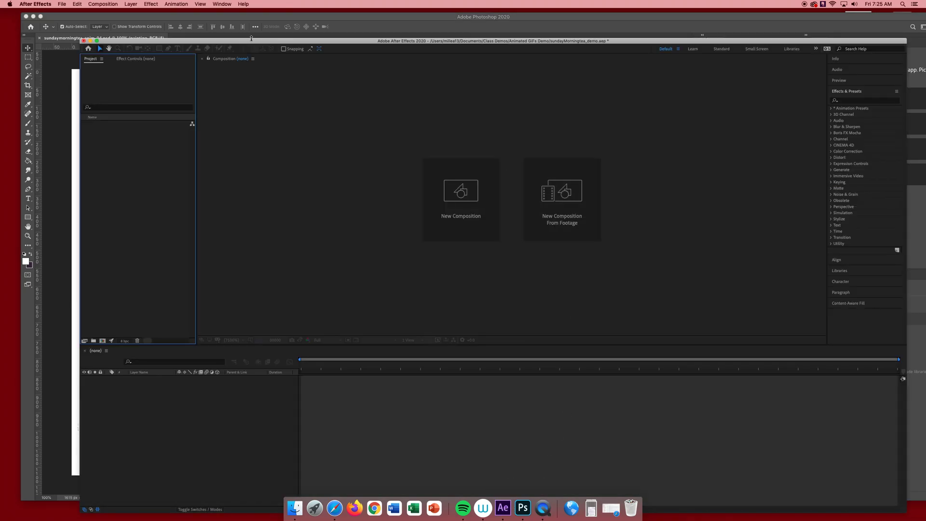
{"action": "left_click_drag", "start_coordinate": [217, 37], "coordinate": [173, 24]}
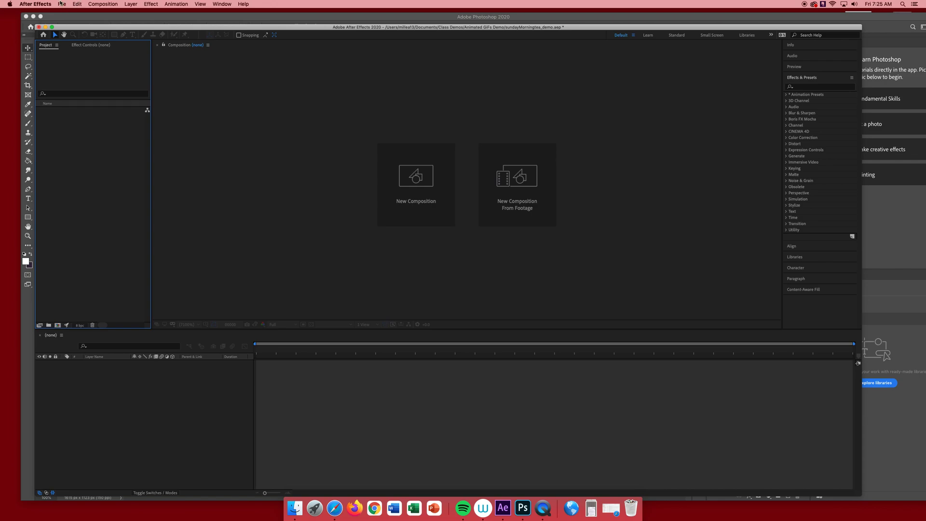
{"action": "left_click", "coordinate": [62, 4]}
{"action": "mouse_move", "coordinate": [121, 97]}
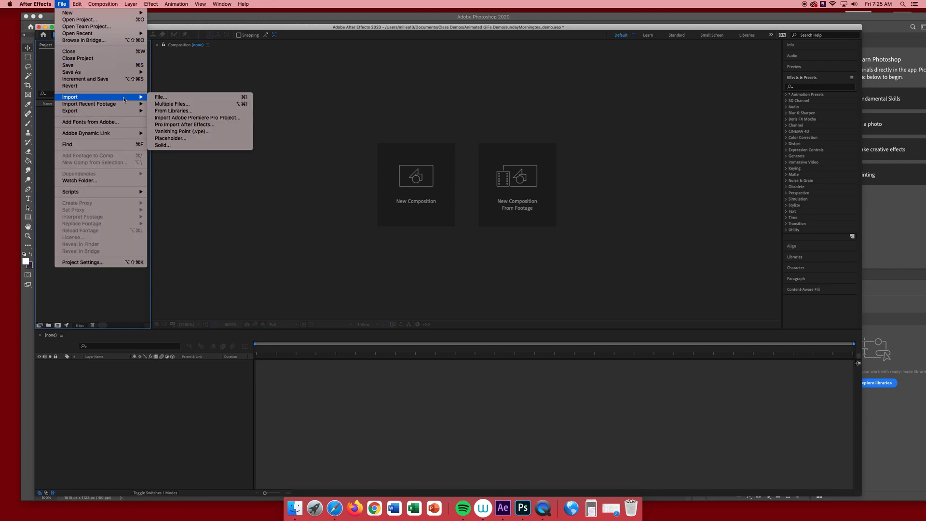
{"action": "left_click", "coordinate": [216, 98]}
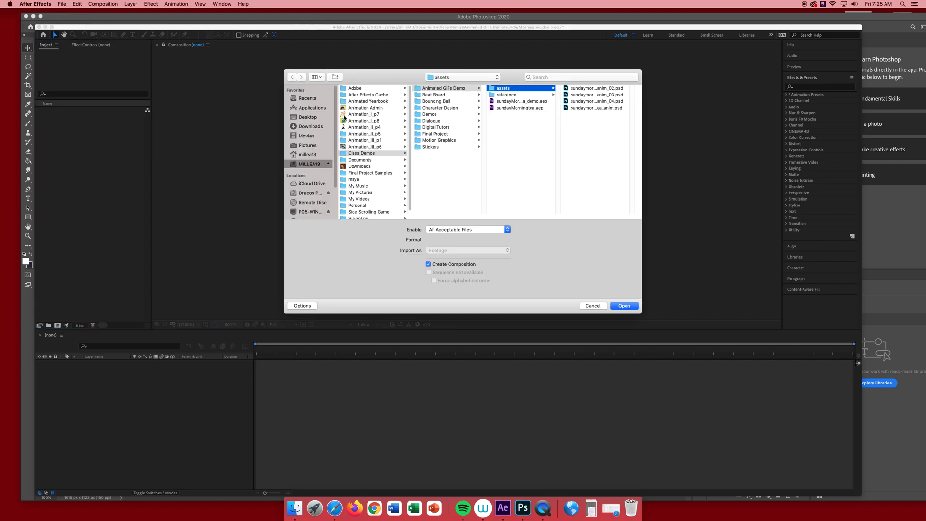
{"action": "left_click", "coordinate": [612, 103]}
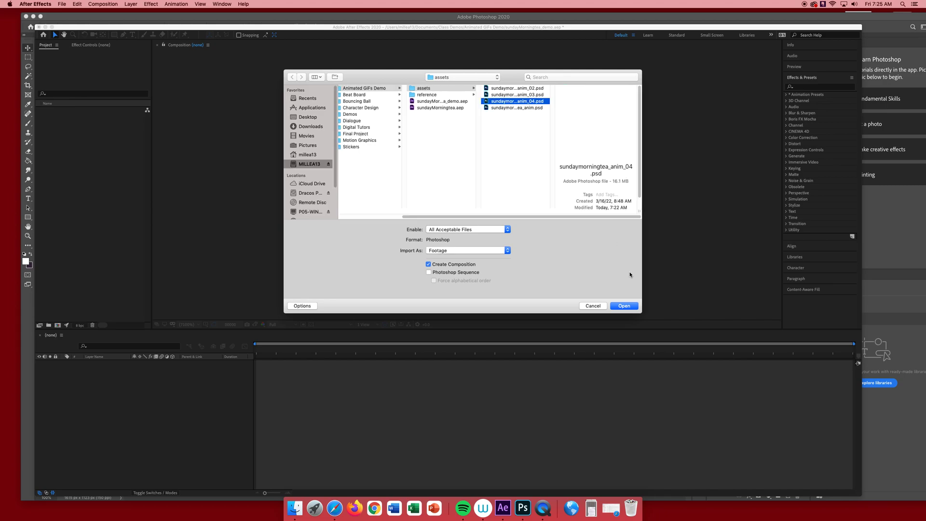
{"action": "left_click", "coordinate": [625, 306]}
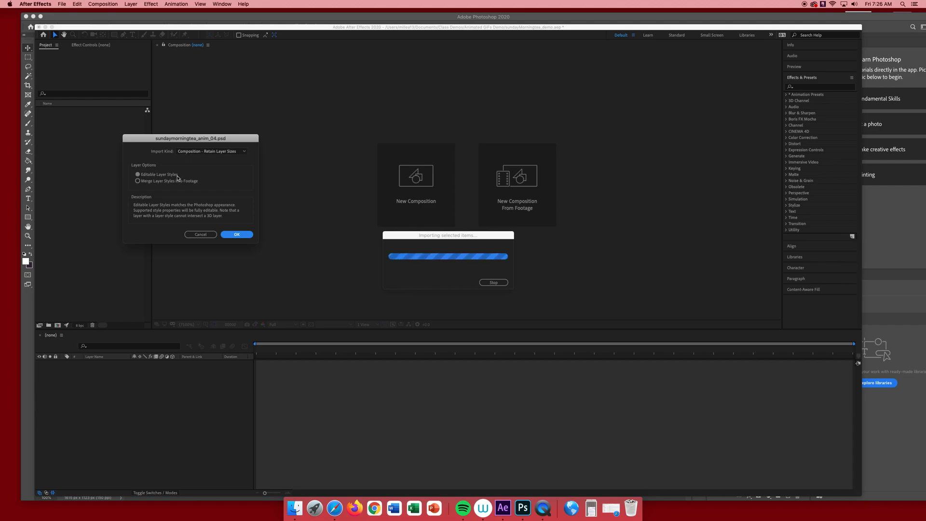
Accept the PSD import options and open the sundaymorningtea_anim_04 composition
{"action": "left_click", "coordinate": [236, 236]}
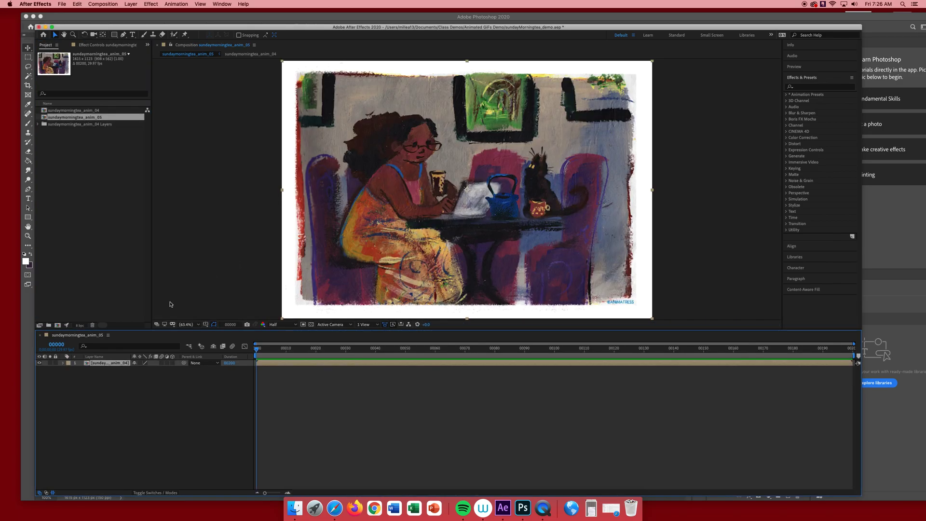
{"action": "left_click", "coordinate": [62, 111]}
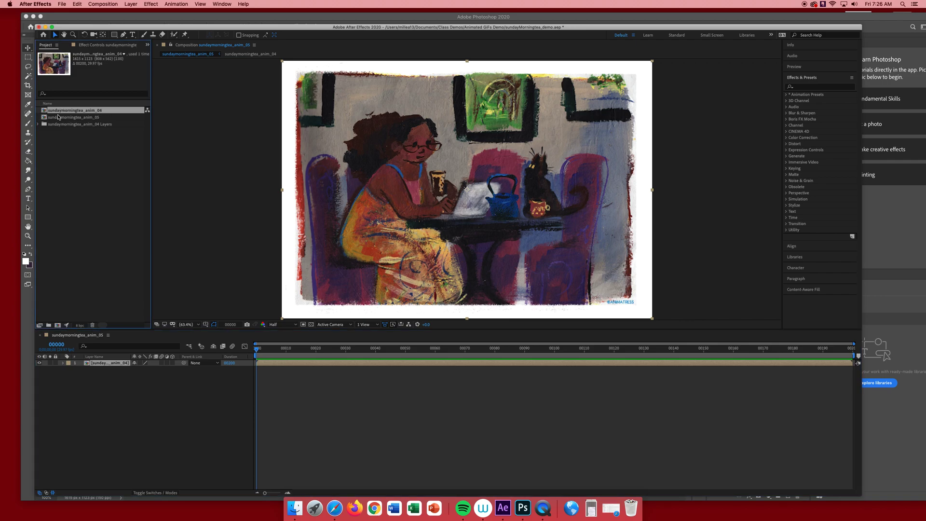
{"action": "left_click", "coordinate": [59, 118]}
{"action": "left_click", "coordinate": [58, 110]}
{"action": "left_click", "coordinate": [50, 118]}
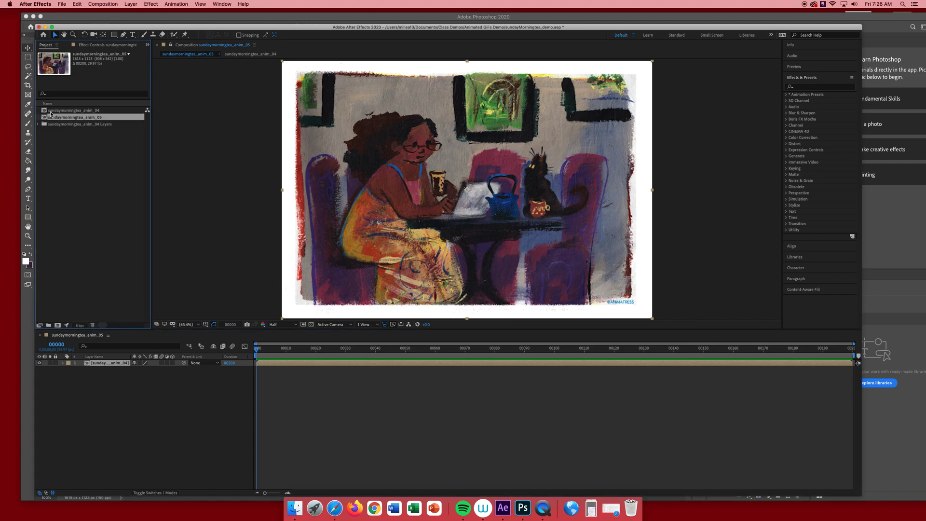
{"action": "left_click", "coordinate": [51, 110]}
{"action": "left_click", "coordinate": [51, 117]}
{"action": "double_click", "coordinate": [45, 110]}
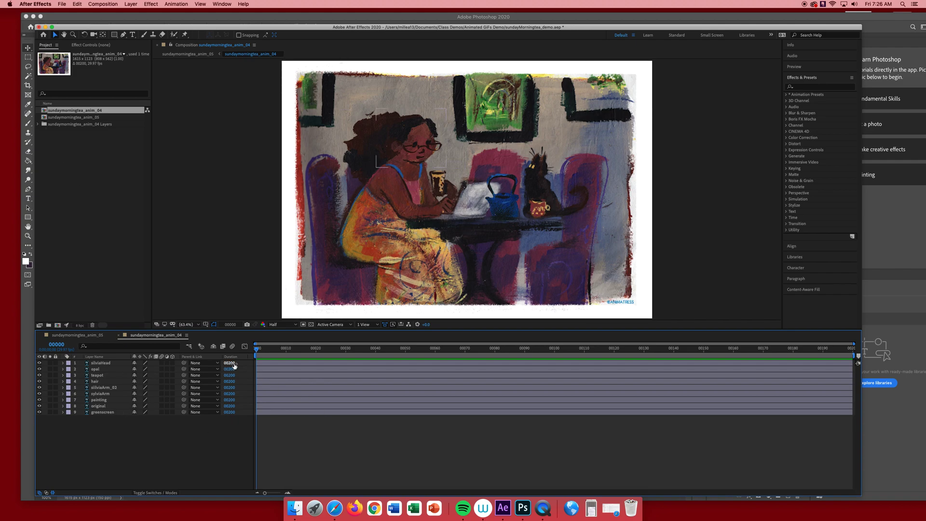
{"action": "left_click", "coordinate": [269, 364]}
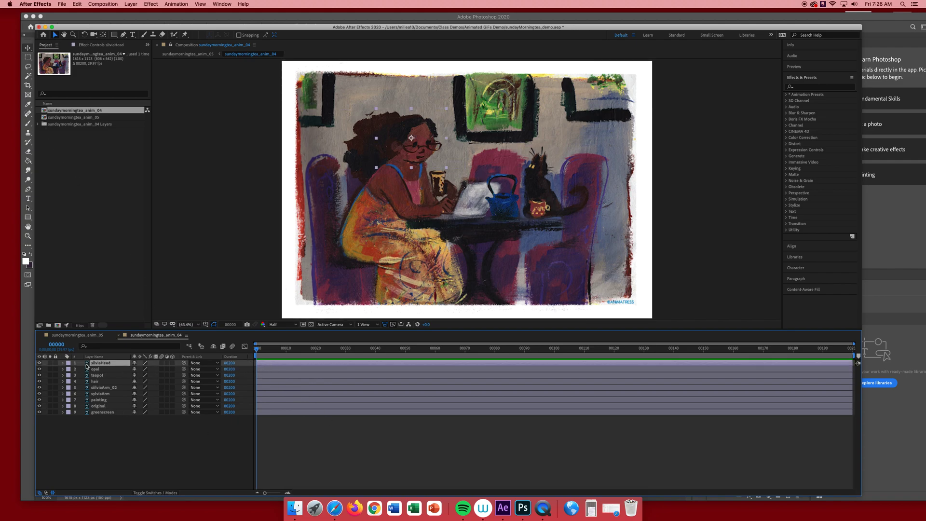
{"action": "left_click", "coordinate": [63, 363]}
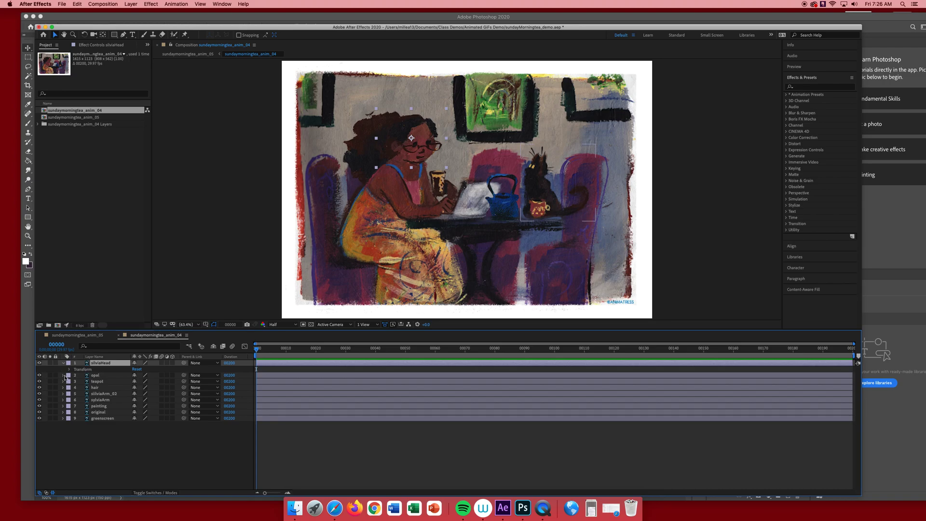
{"action": "left_click", "coordinate": [63, 375]}
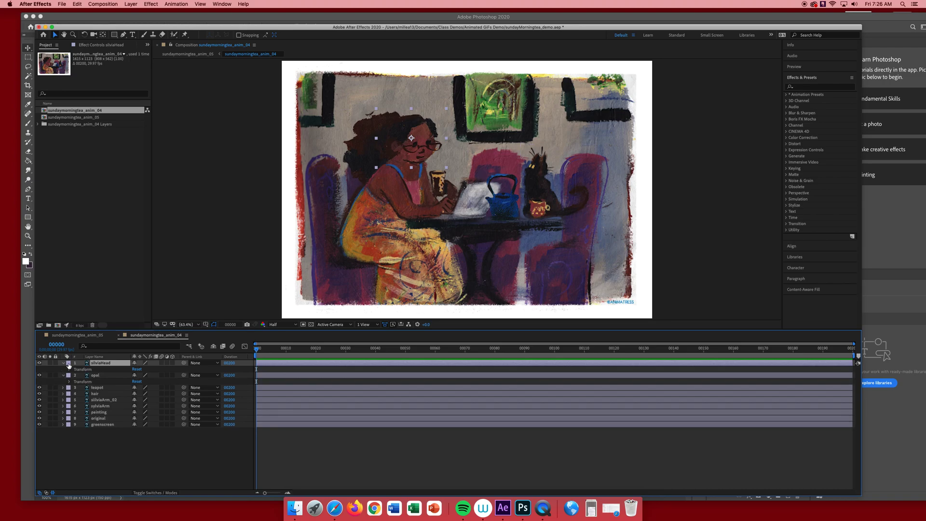
{"action": "left_click", "coordinate": [63, 363]}
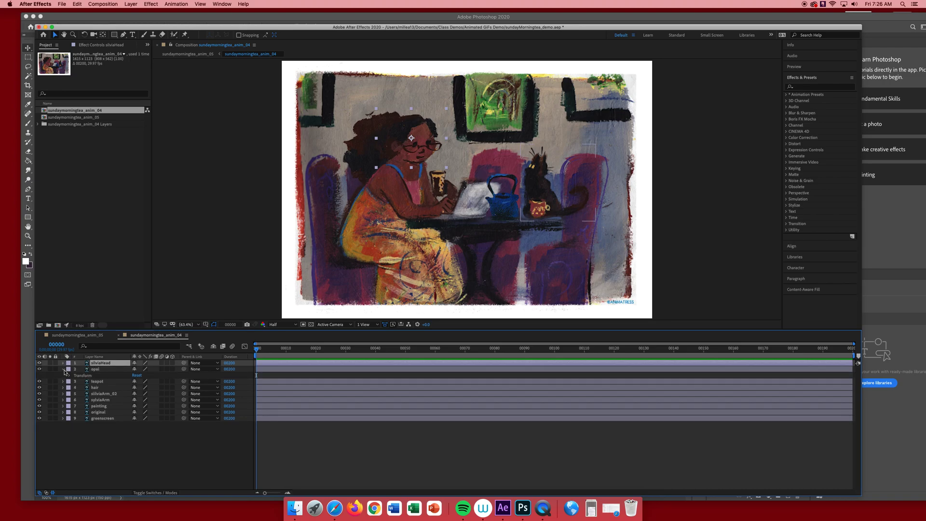
{"action": "left_click", "coordinate": [63, 369]}
{"action": "left_click", "coordinate": [295, 401]}
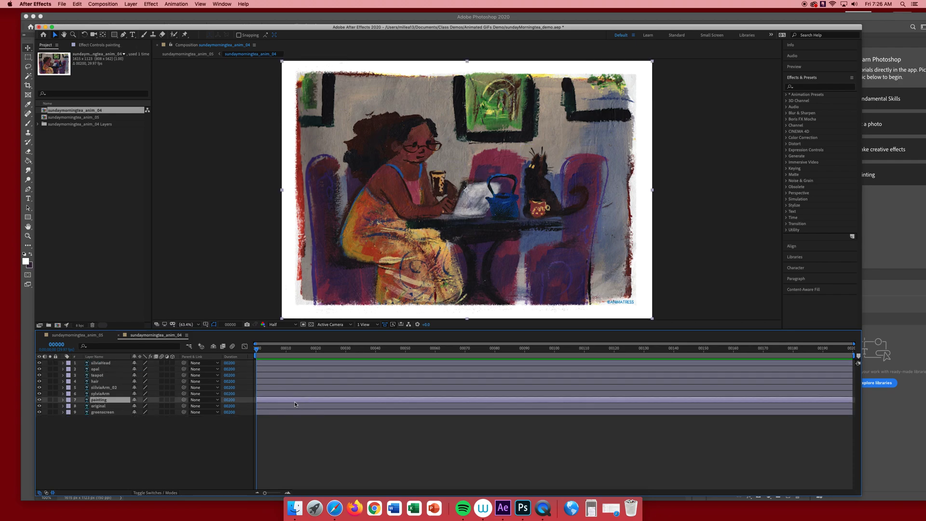
{"action": "left_click", "coordinate": [357, 369]}
{"action": "left_click", "coordinate": [425, 363]}
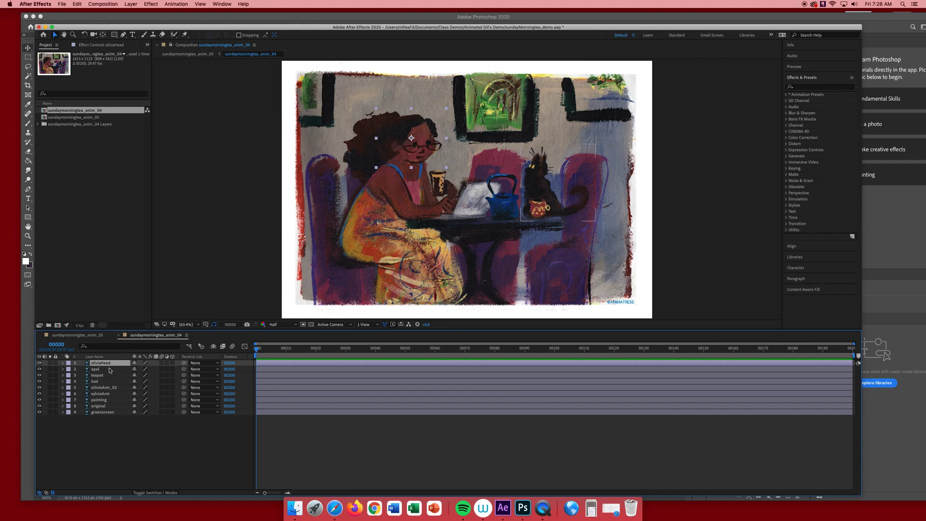
{"action": "key", "text": "a"}
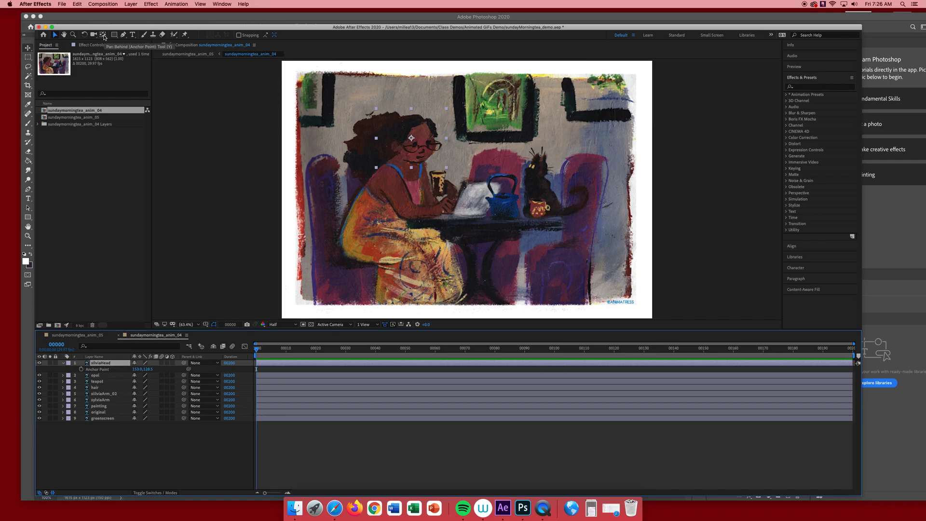
Move silviaHead's anchor point down toward the chin and tilt the head to about -4°
{"action": "left_click", "coordinate": [103, 37]}
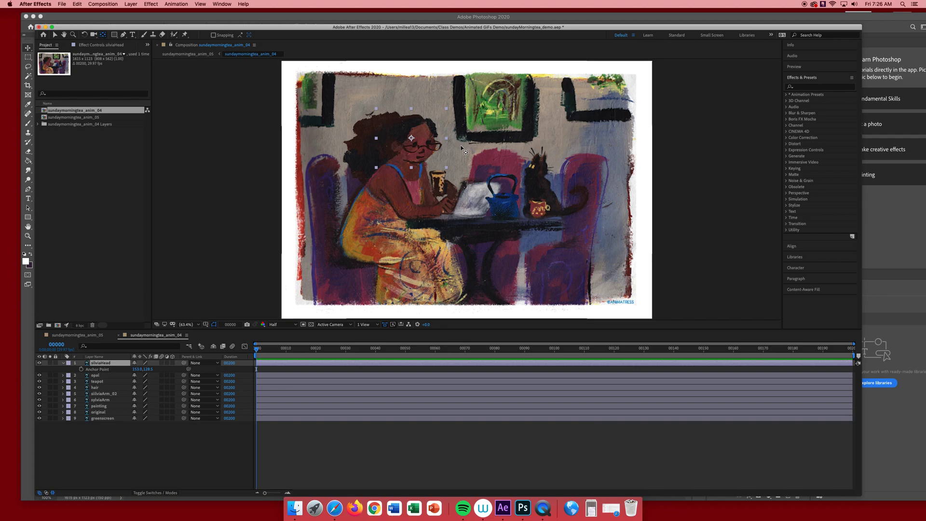
{"action": "left_click", "coordinate": [411, 139]}
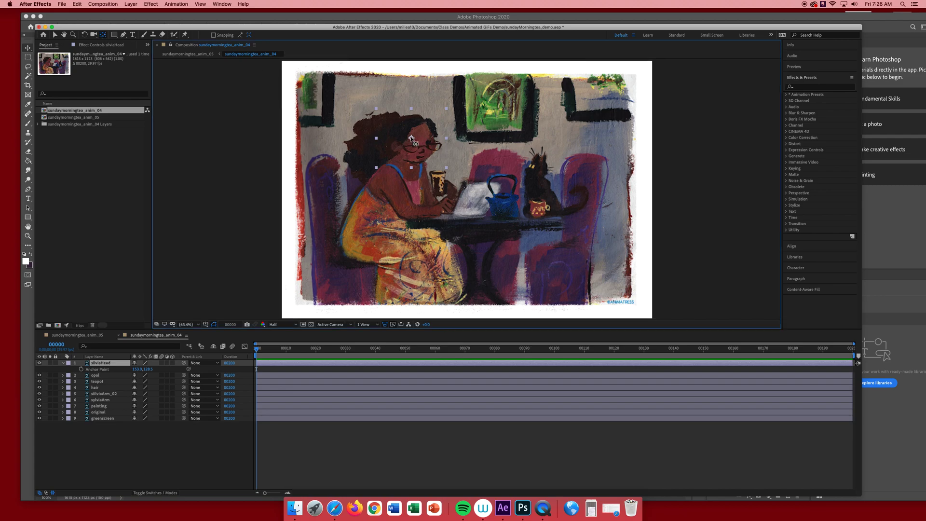
{"action": "left_click_drag", "start_coordinate": [411, 138], "coordinate": [402, 156]}
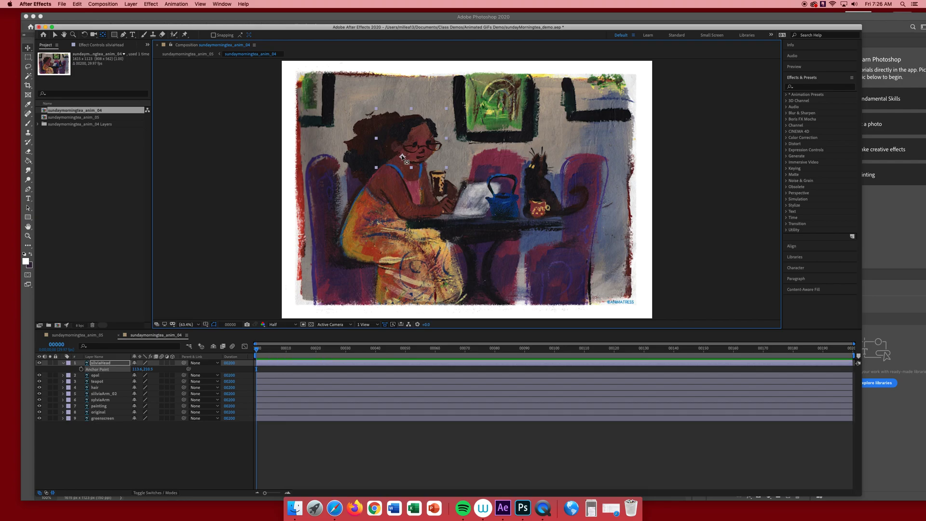
{"action": "key", "text": "r"}
{"action": "left_click", "coordinate": [55, 35]}
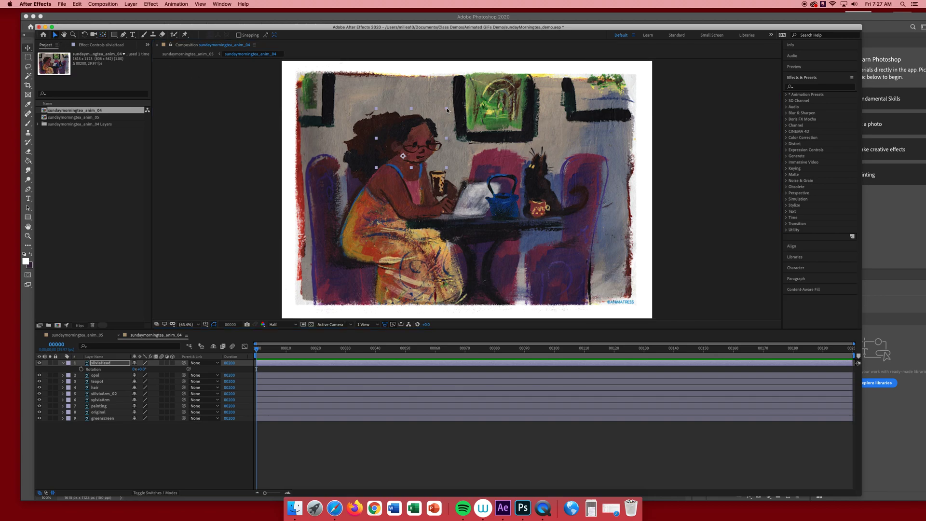
{"action": "left_click_drag", "start_coordinate": [139, 369], "coordinate": [141, 371]}
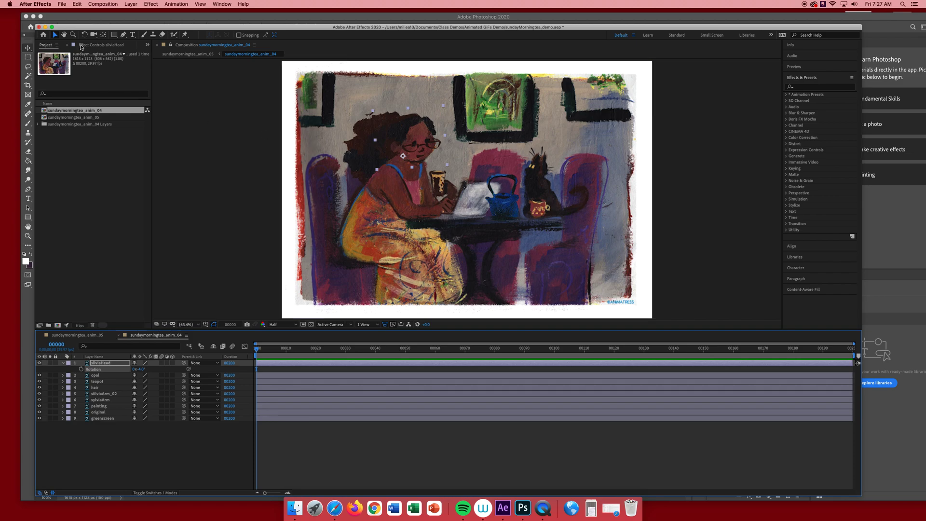
Test a higher pivot with extra rotation, then undo both changes
{"action": "left_click", "coordinate": [103, 35]}
{"action": "left_click_drag", "start_coordinate": [407, 157], "coordinate": [413, 139]}
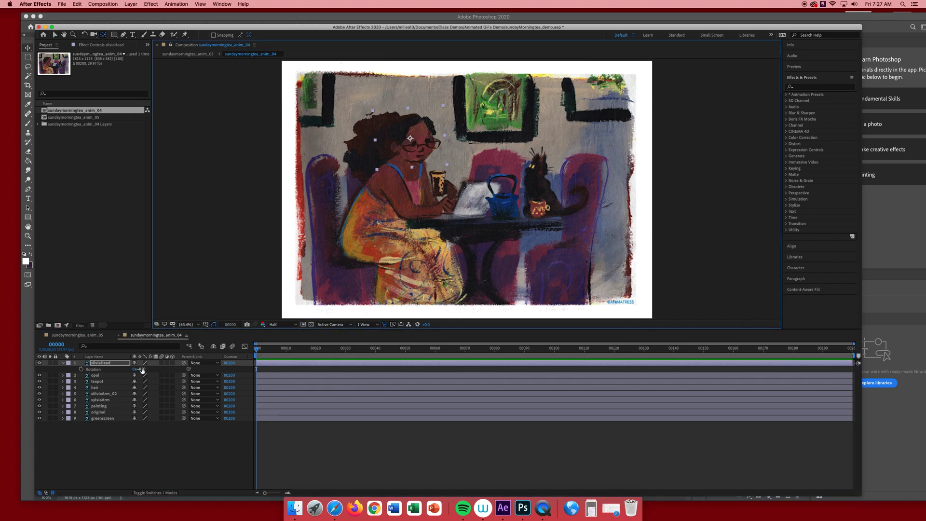
{"action": "left_click_drag", "start_coordinate": [140, 369], "coordinate": [162, 375]}
{"action": "key", "text": "super+z"}
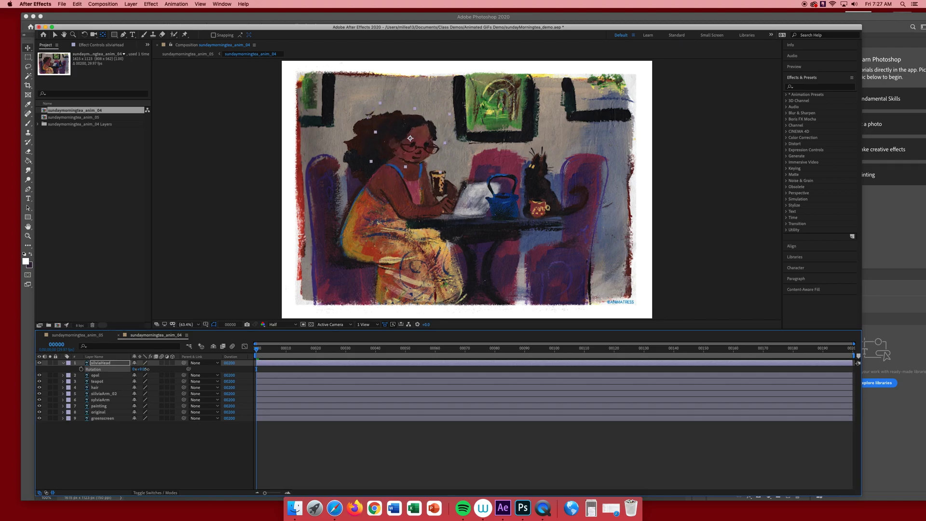
{"action": "key", "text": "super+z"}
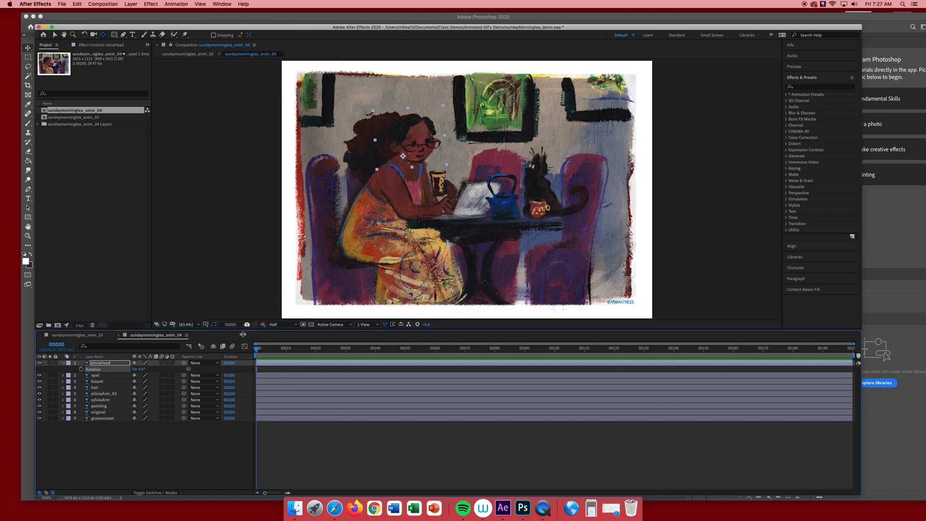
Place composition markers at frames 20 and 35 and key silviaHead's Rotation at frame 20
{"action": "left_click_drag", "start_coordinate": [258, 352], "coordinate": [313, 358]}
{"action": "left_click_drag", "start_coordinate": [265, 493], "coordinate": [275, 495]}
{"action": "left_click_drag", "start_coordinate": [256, 344], "coordinate": [296, 347]}
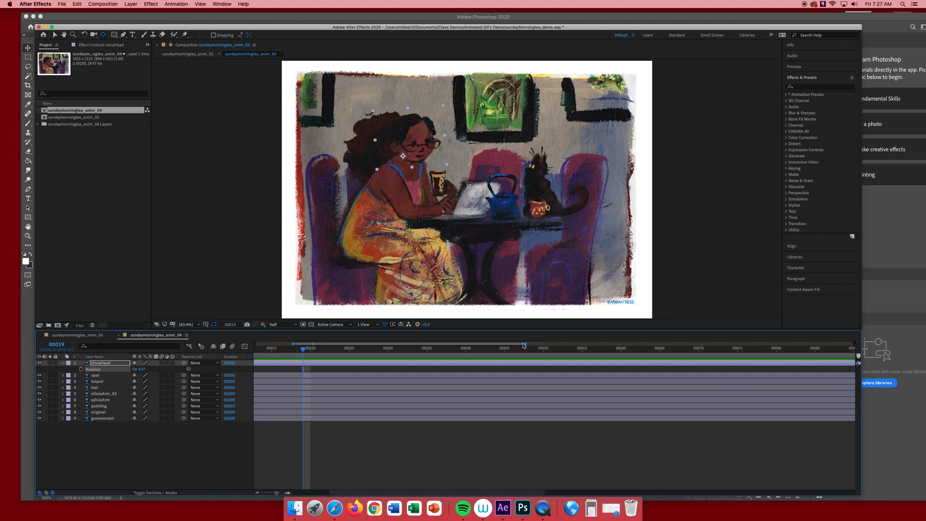
{"action": "mouse_move", "coordinate": [524, 345]}
{"action": "left_mouse_down"}
{"action": "mouse_move", "coordinate": [512, 345]}
{"action": "mouse_move", "coordinate": [541, 344]}
{"action": "left_mouse_up"}
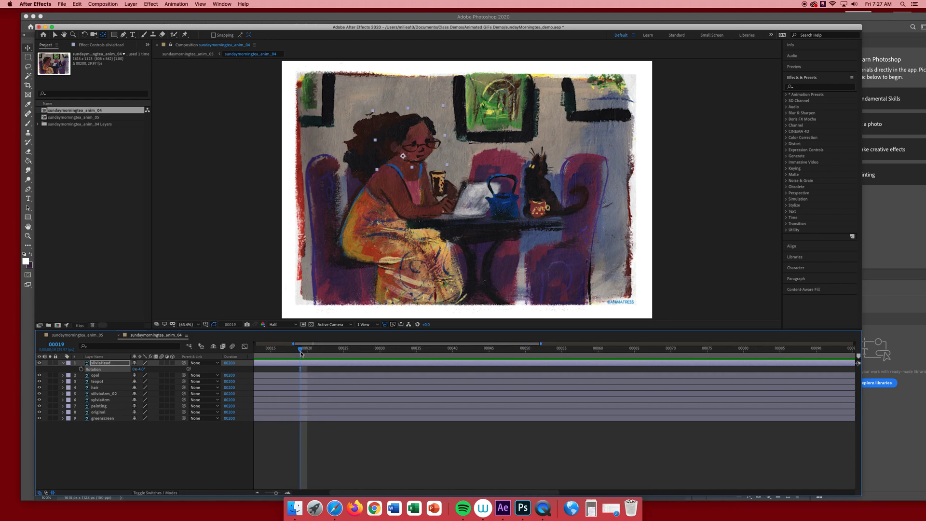
{"action": "left_click_drag", "start_coordinate": [301, 353], "coordinate": [309, 354]}
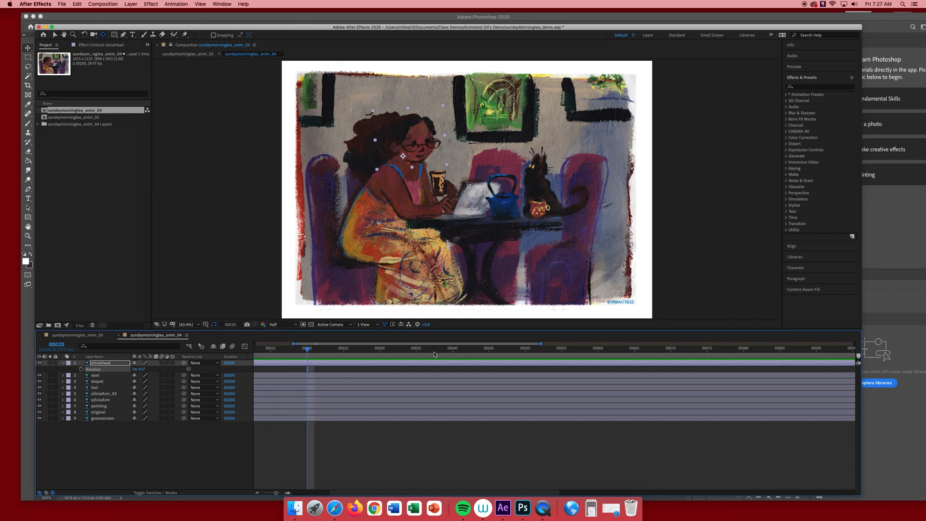
{"action": "left_click_drag", "start_coordinate": [859, 357], "coordinate": [310, 356]}
{"action": "left_click_drag", "start_coordinate": [860, 359], "coordinate": [419, 356]}
{"action": "left_click", "coordinate": [81, 369]}
Key silviaHead's Rotation at frames 25 and 31 (+1°), then 0° at frame 35
{"action": "left_click_drag", "start_coordinate": [308, 352], "coordinate": [342, 354]}
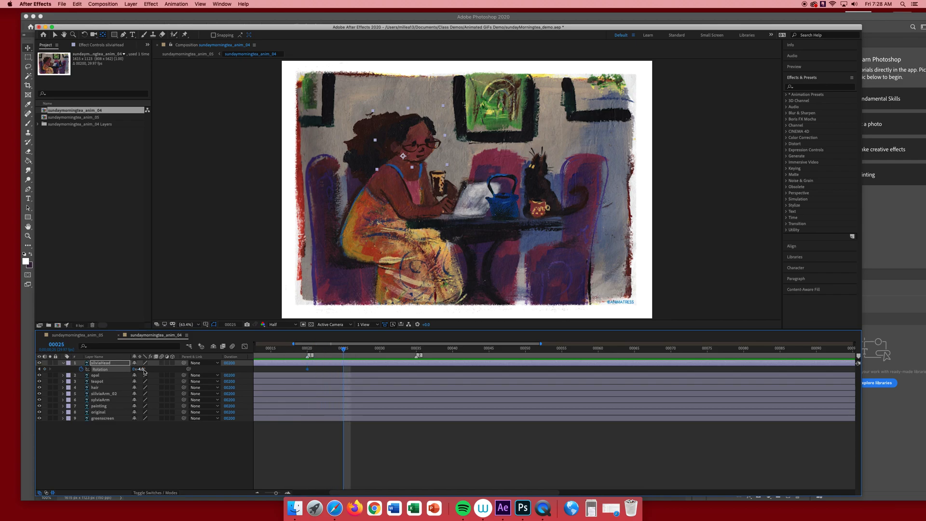
{"action": "left_click_drag", "start_coordinate": [141, 369], "coordinate": [141, 370]}
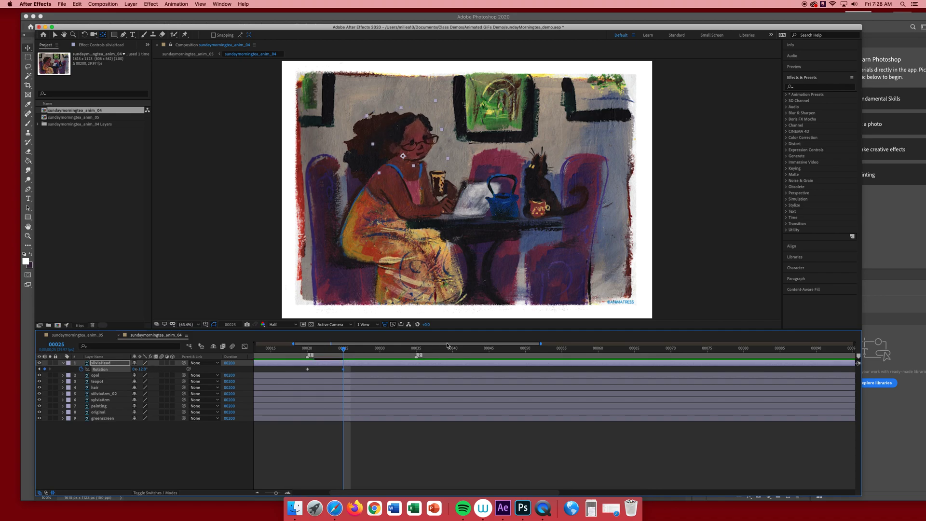
{"action": "left_click_drag", "start_coordinate": [345, 352], "coordinate": [387, 352]}
{"action": "left_click_drag", "start_coordinate": [143, 369], "coordinate": [151, 369]}
{"action": "left_click_drag", "start_coordinate": [388, 352], "coordinate": [417, 352]}
{"action": "left_click", "coordinate": [142, 370]}
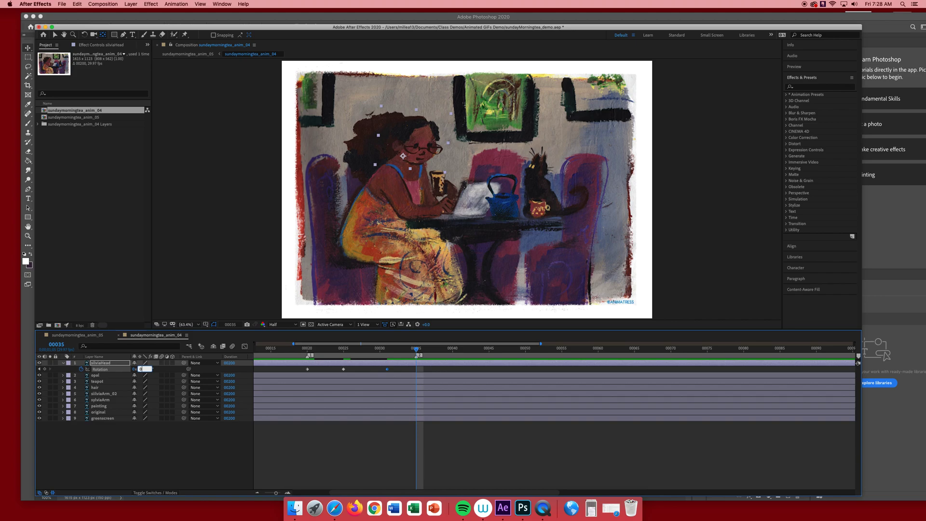
{"action": "type", "text": "0"}
{"action": "key", "text": "Return"}
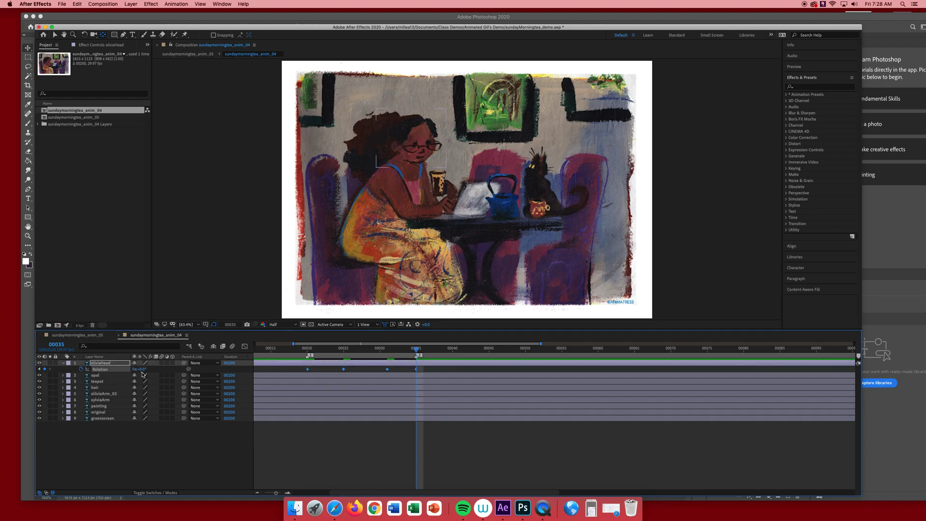
Change the frame-35 Rotation to -2° and end the work area around frame 42
{"action": "left_click", "coordinate": [118, 376]}
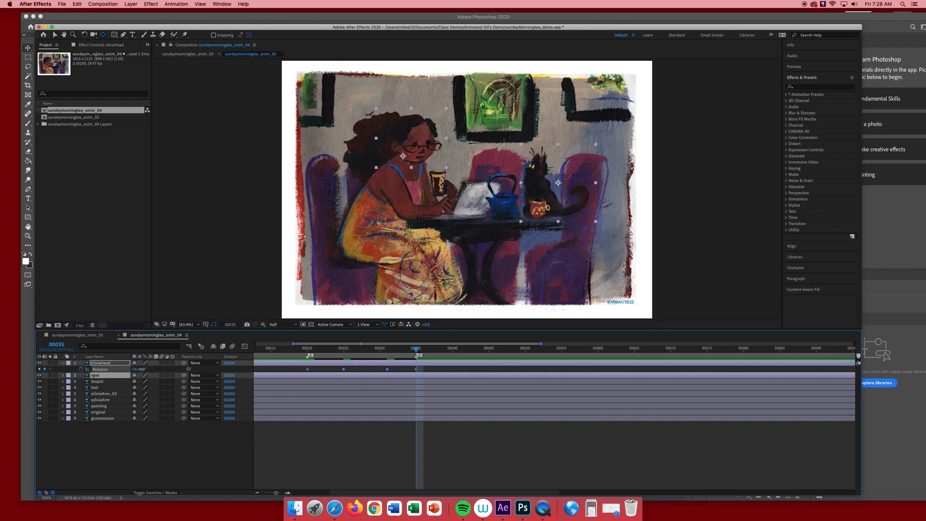
{"action": "left_click_drag", "start_coordinate": [138, 369], "coordinate": [131, 369]}
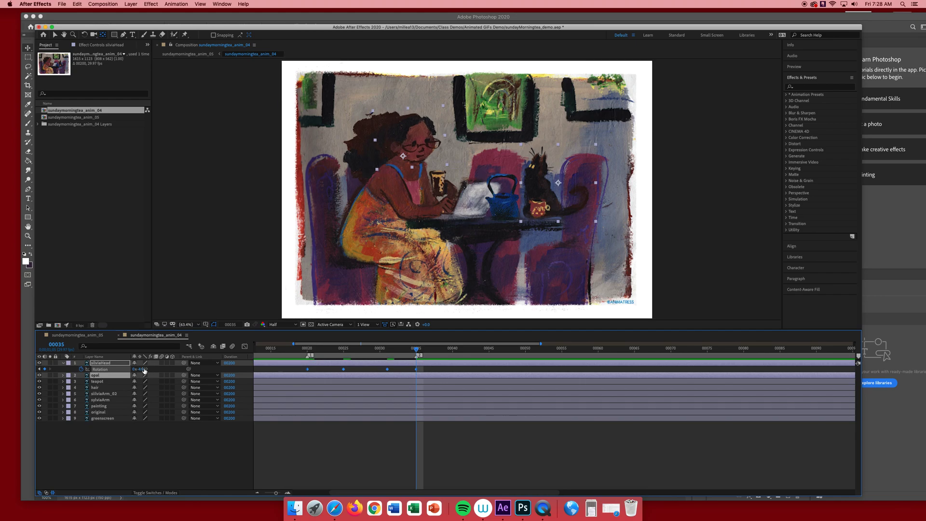
{"action": "left_click", "coordinate": [143, 369]}
{"action": "type", "text": "-2"}
{"action": "key", "text": "Return"}
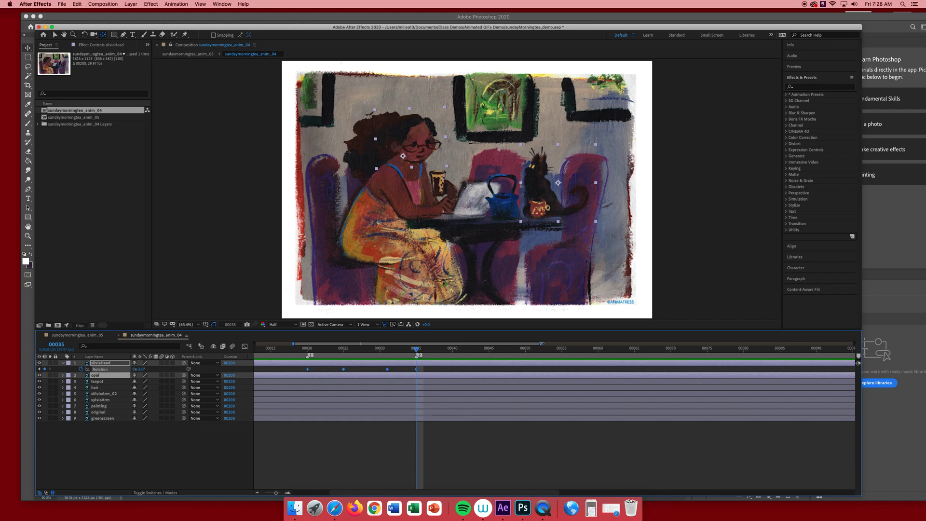
{"action": "left_click_drag", "start_coordinate": [542, 344], "coordinate": [922, 353]}
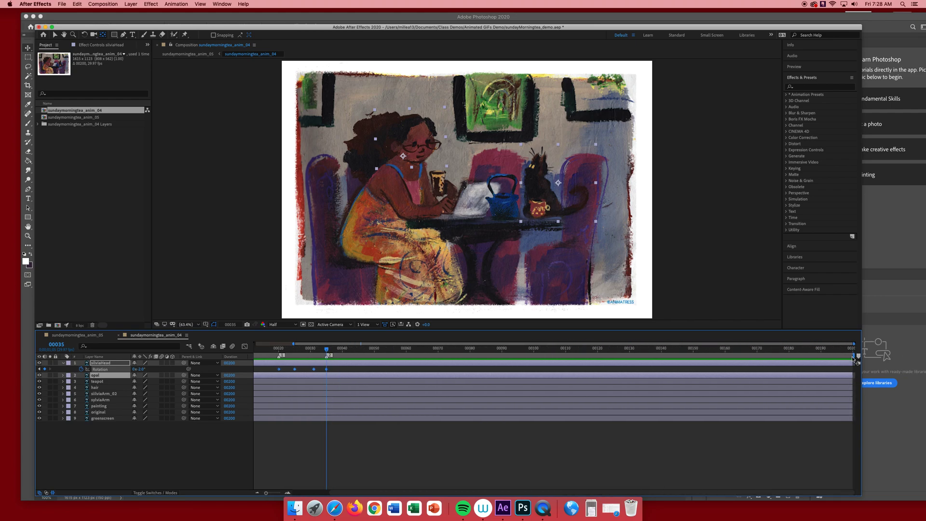
{"action": "left_click_drag", "start_coordinate": [857, 356], "coordinate": [347, 356]}
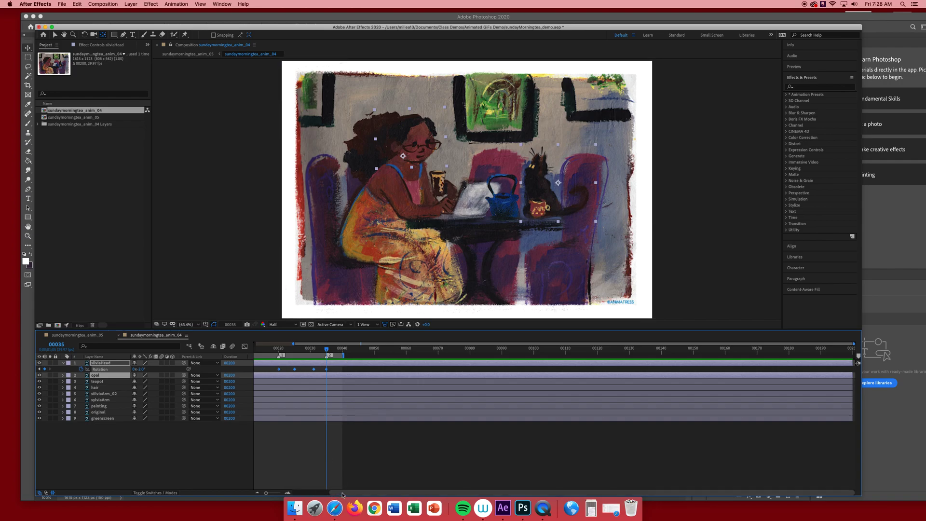
Trim the work area to roughly frames 18–40 and start a preview
{"action": "left_click_drag", "start_coordinate": [326, 493], "coordinate": [288, 501]}
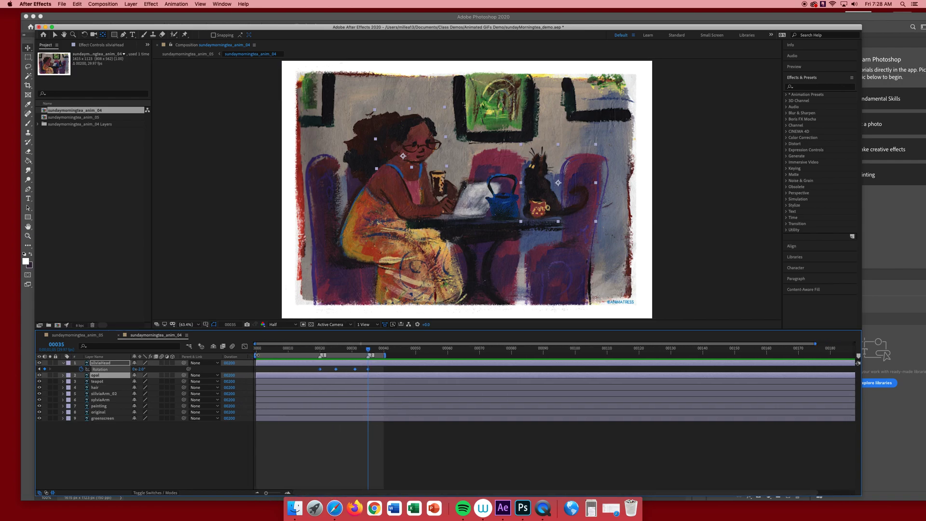
{"action": "left_click_drag", "start_coordinate": [257, 356], "coordinate": [315, 358]}
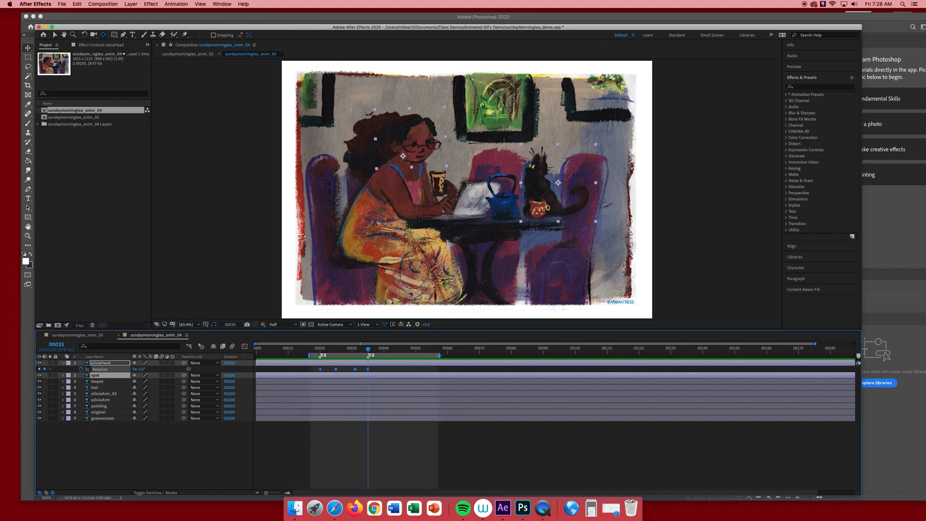
{"action": "left_click", "coordinate": [453, 356]}
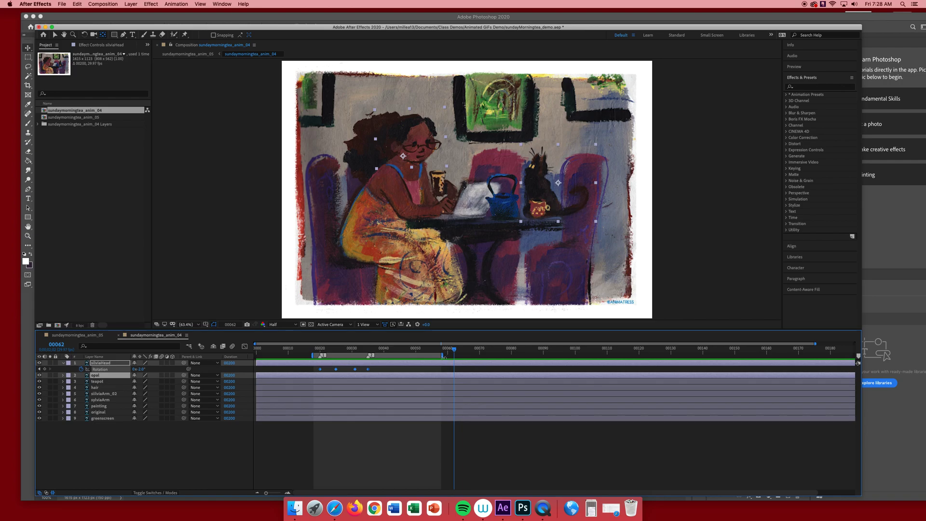
{"action": "left_click_drag", "start_coordinate": [442, 356], "coordinate": [381, 357]}
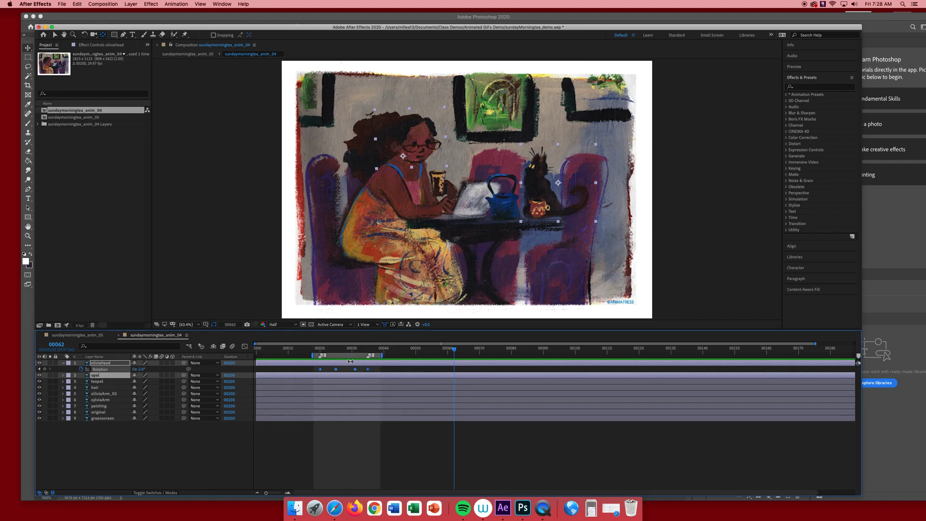
{"action": "key", "text": "space"}
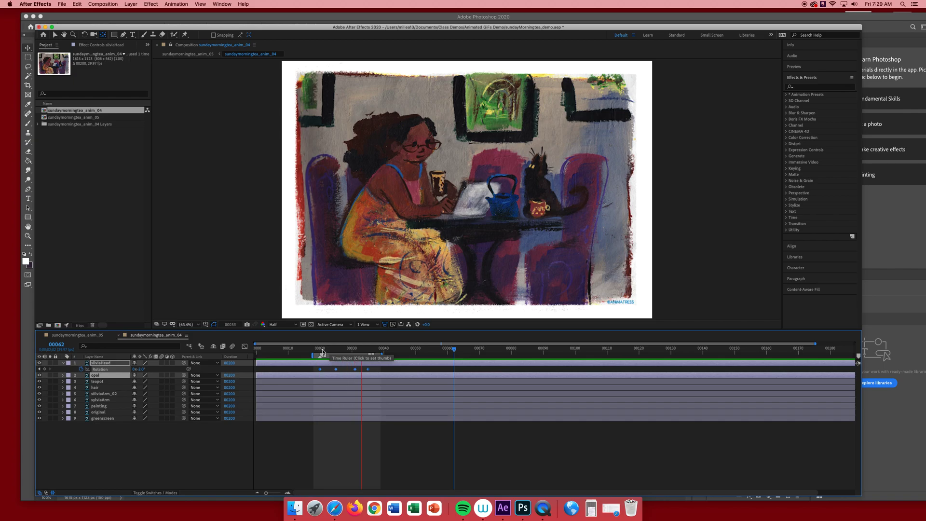
Deepen the head tilt at frame 25, set +10° at frame 31, and preview
{"action": "left_click", "coordinate": [342, 350]}
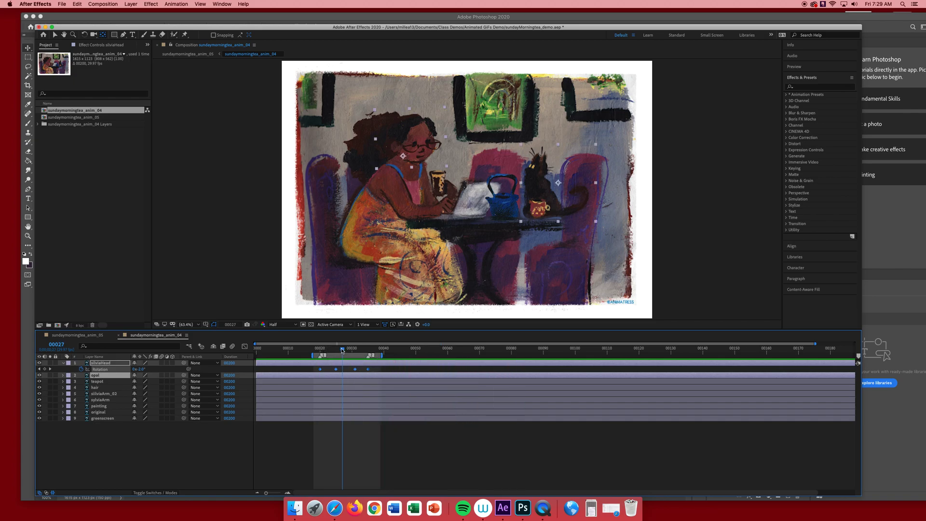
{"action": "mouse_move", "coordinate": [342, 350]}
{"action": "left_mouse_down"}
{"action": "mouse_move", "coordinate": [310, 350]}
{"action": "mouse_move", "coordinate": [374, 350]}
{"action": "mouse_move", "coordinate": [310, 350]}
{"action": "mouse_move", "coordinate": [352, 350]}
{"action": "mouse_move", "coordinate": [343, 351]}
{"action": "left_mouse_up"}
{"action": "left_click", "coordinate": [121, 451]}
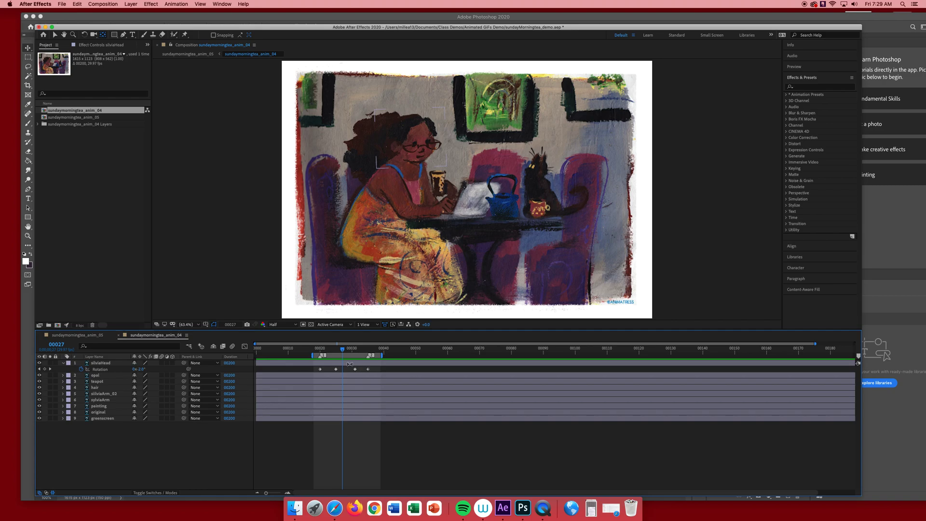
{"action": "left_click_drag", "start_coordinate": [343, 352], "coordinate": [336, 351]}
{"action": "left_click", "coordinate": [336, 369]}
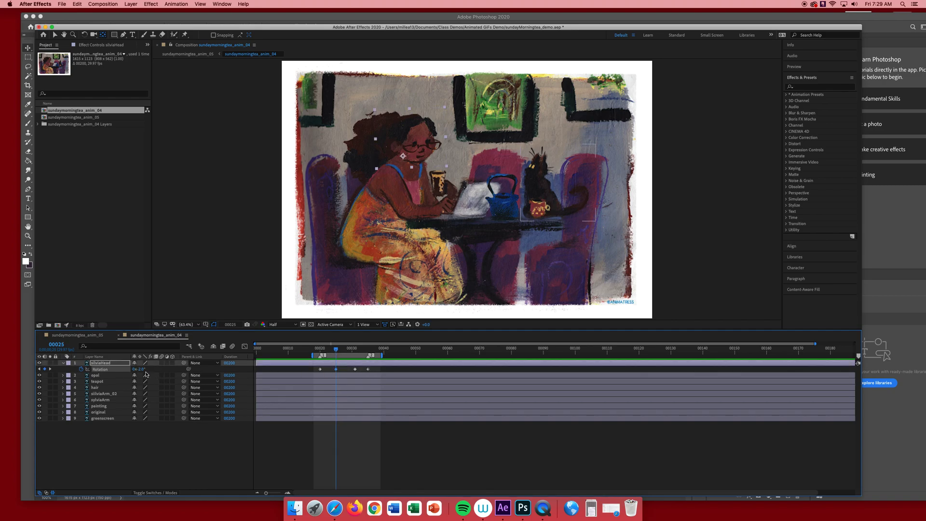
{"action": "left_click_drag", "start_coordinate": [144, 370], "coordinate": [145, 370]}
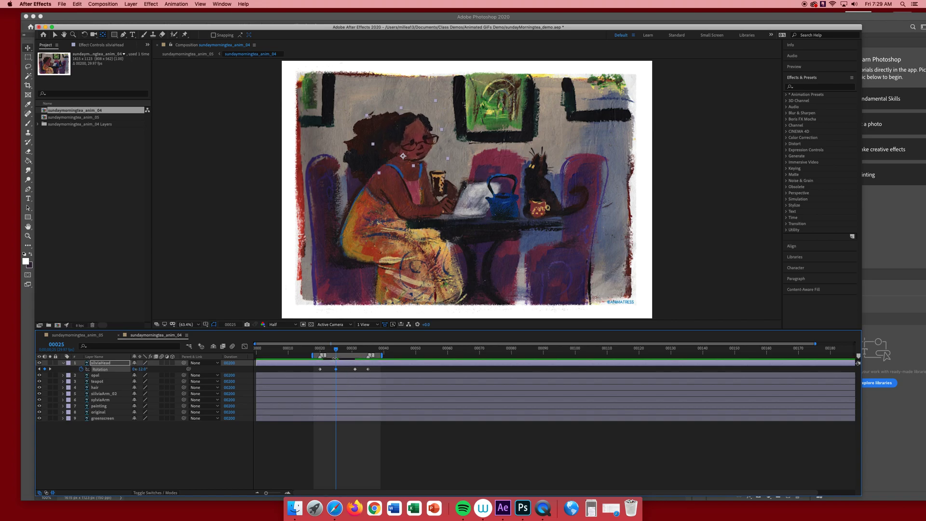
{"action": "mouse_move", "coordinate": [341, 354]}
{"action": "left_mouse_down"}
{"action": "mouse_move", "coordinate": [378, 356]}
{"action": "mouse_move", "coordinate": [357, 359]}
{"action": "left_mouse_up"}
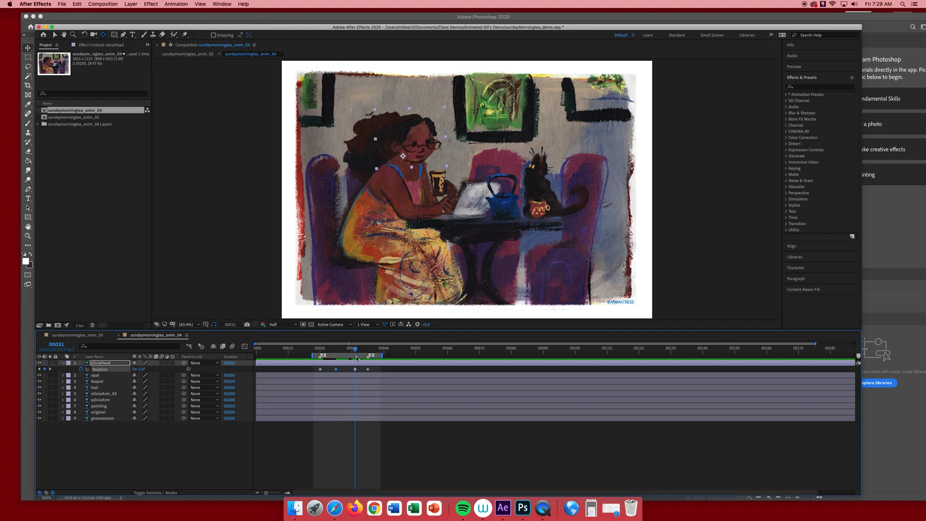
{"action": "left_click_drag", "start_coordinate": [143, 369], "coordinate": [159, 369]}
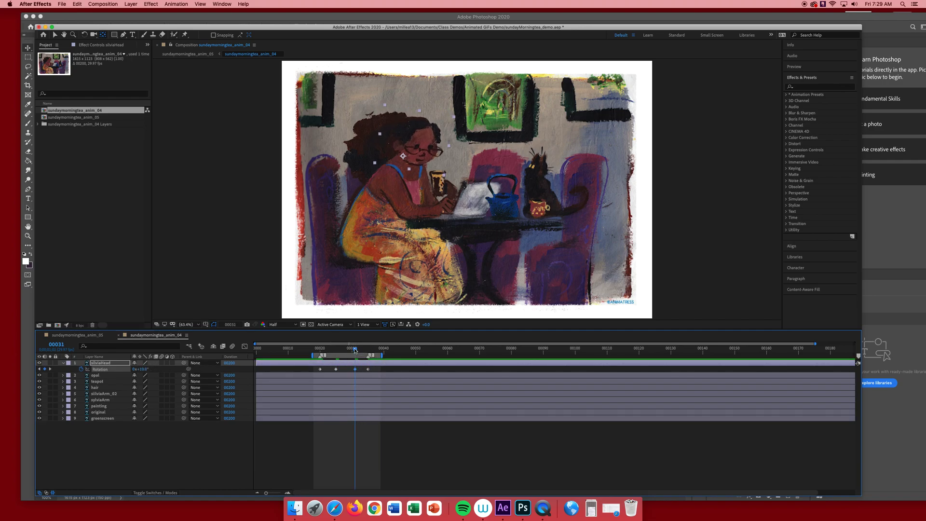
{"action": "left_click_drag", "start_coordinate": [354, 351], "coordinate": [313, 352]}
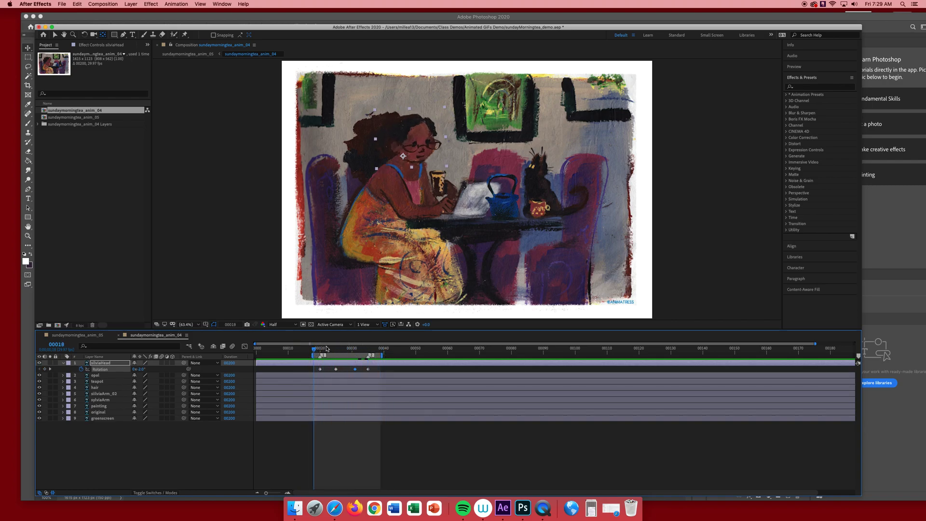
{"action": "key", "text": "space"}
Set the head's Rotation to -9° at frame 23
{"action": "left_click_drag", "start_coordinate": [266, 493], "coordinate": [277, 494]}
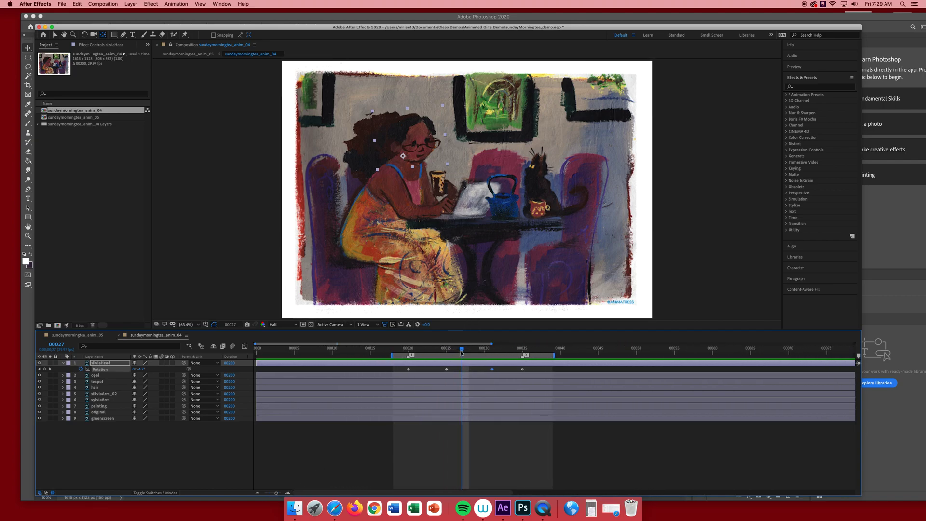
{"action": "left_click_drag", "start_coordinate": [461, 350], "coordinate": [447, 370]}
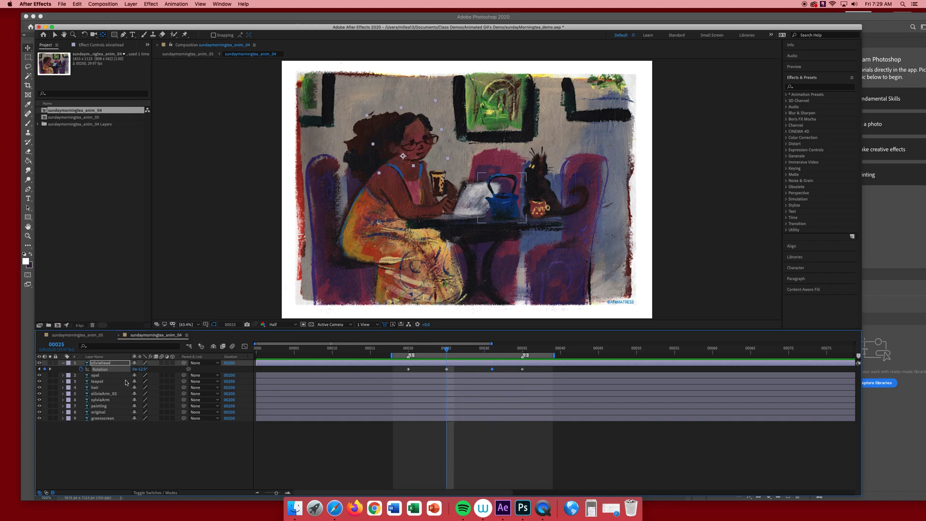
{"action": "left_click", "coordinate": [142, 369]}
{"action": "key", "text": "BackSpace"}
{"action": "type", "text": "-9"}
{"action": "key", "text": "Return"}
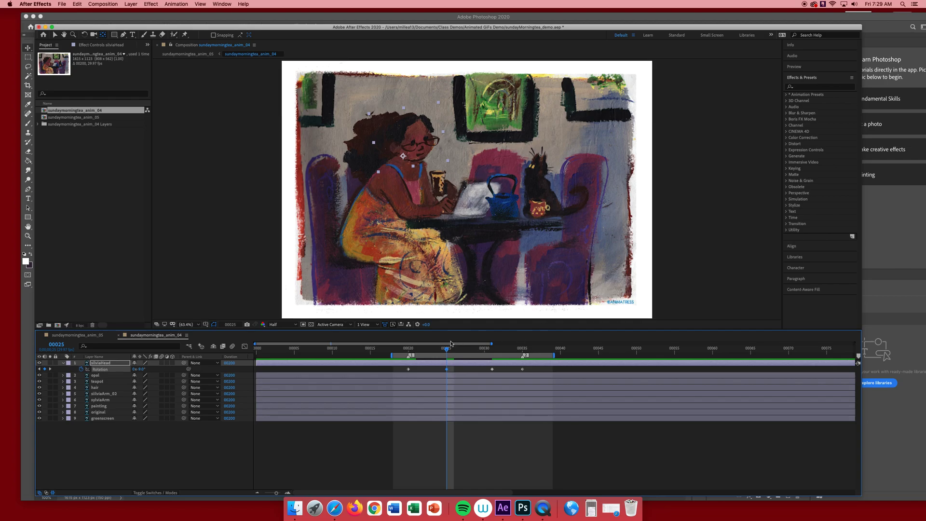
Set Rotation to +5° at frame 31, preview it, and extend the work area to frame 60
{"action": "left_click_drag", "start_coordinate": [444, 351], "coordinate": [493, 355]}
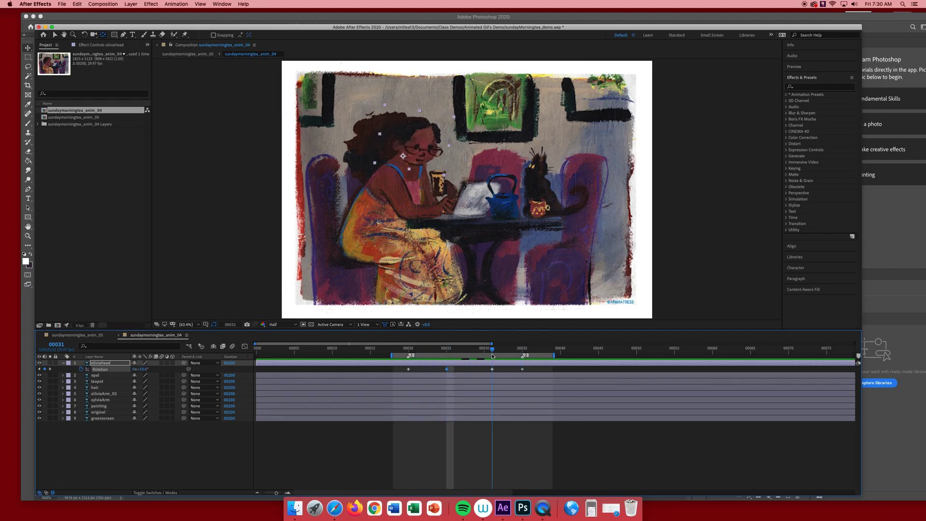
{"action": "left_click", "coordinate": [144, 370]}
{"action": "type", "text": "5"}
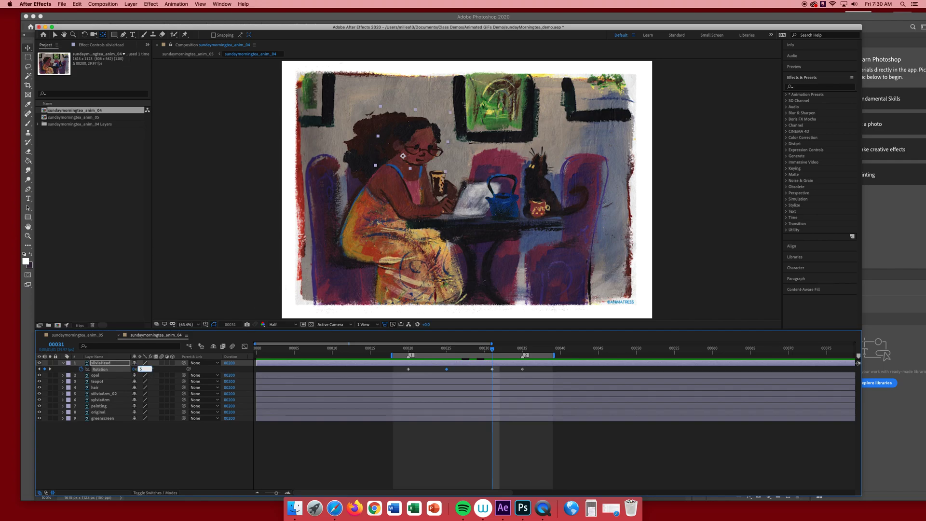
{"action": "key", "text": "Return"}
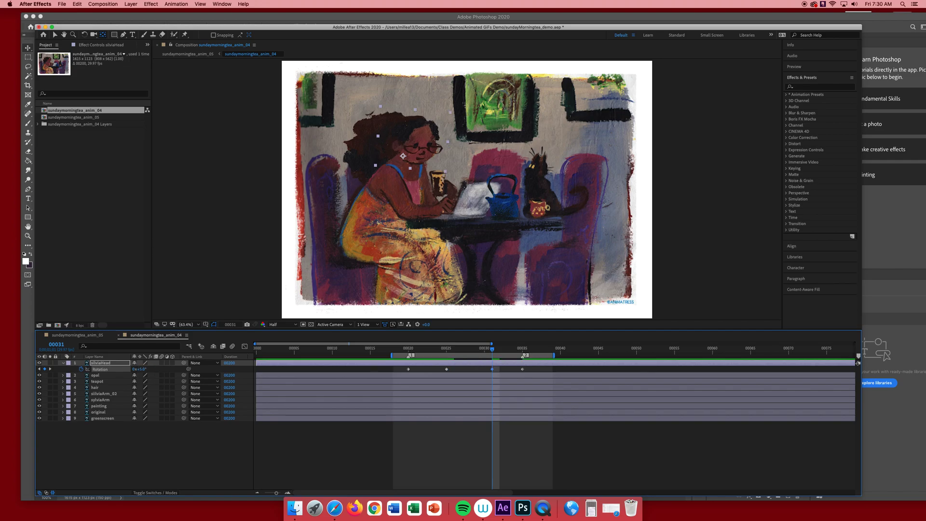
{"action": "key", "text": "space"}
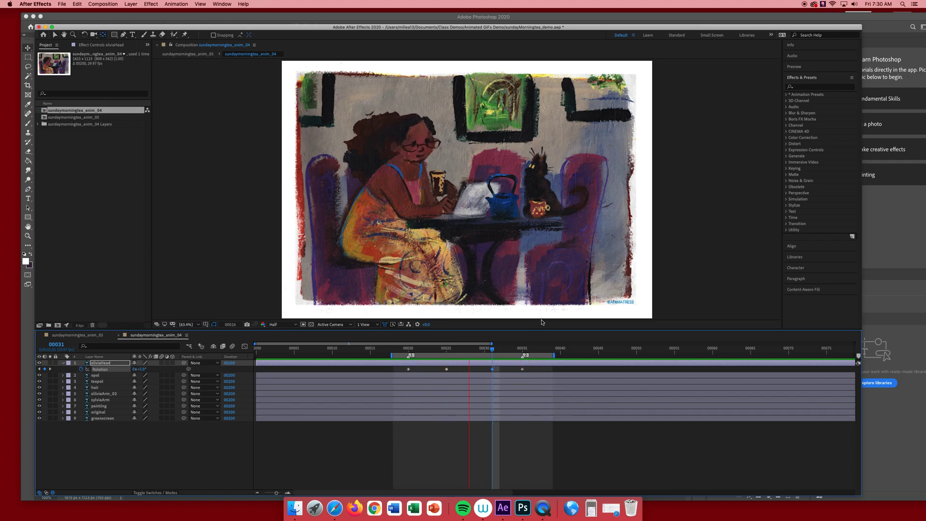
{"action": "key", "text": "space"}
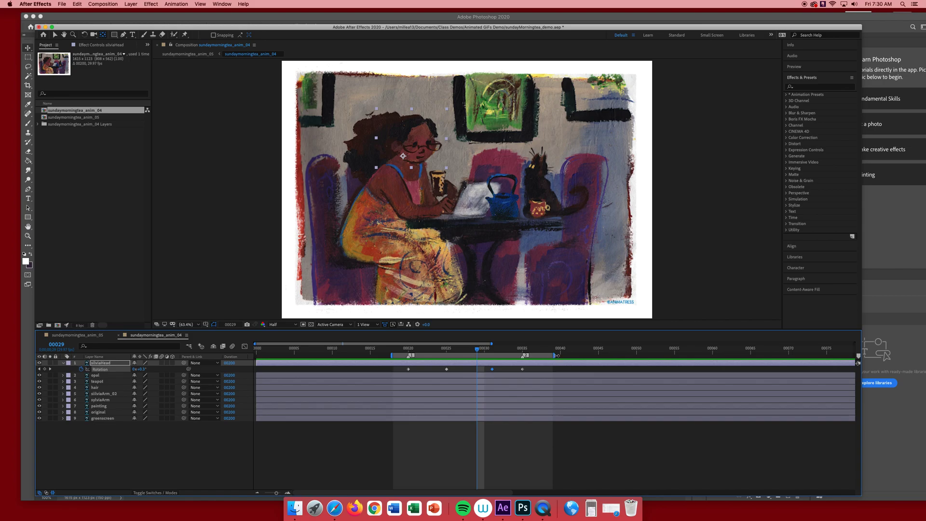
{"action": "left_click_drag", "start_coordinate": [558, 356], "coordinate": [713, 356]}
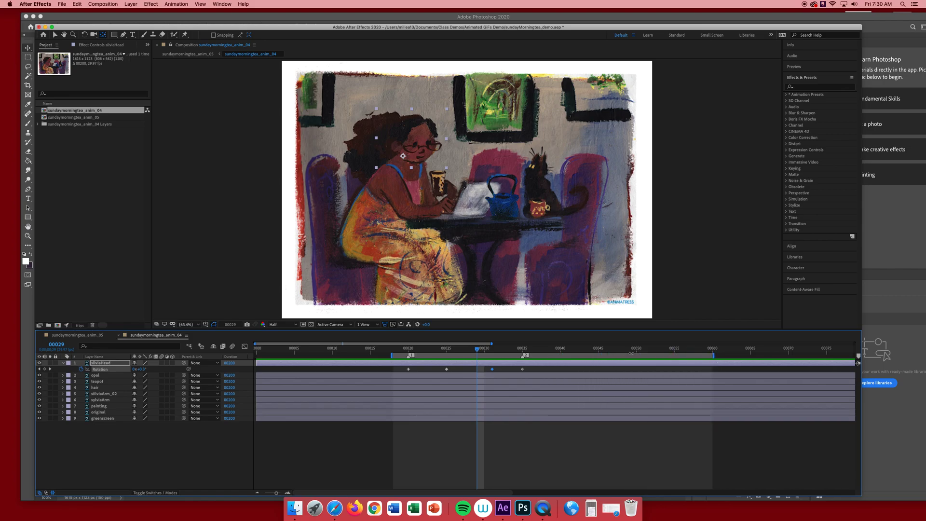
Shift the last two Rotation keyframes to frames 55 and 59 and preview
{"action": "left_click", "coordinate": [552, 369]}
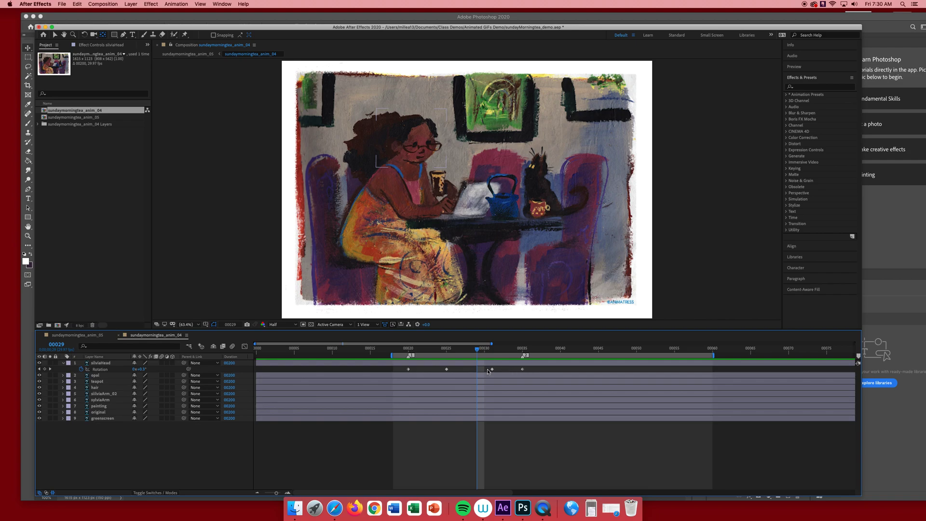
{"action": "left_click", "coordinate": [492, 370]}
{"action": "left_click", "coordinate": [523, 370], "text": "shift"}
{"action": "left_click_drag", "start_coordinate": [525, 369], "coordinate": [708, 375]}
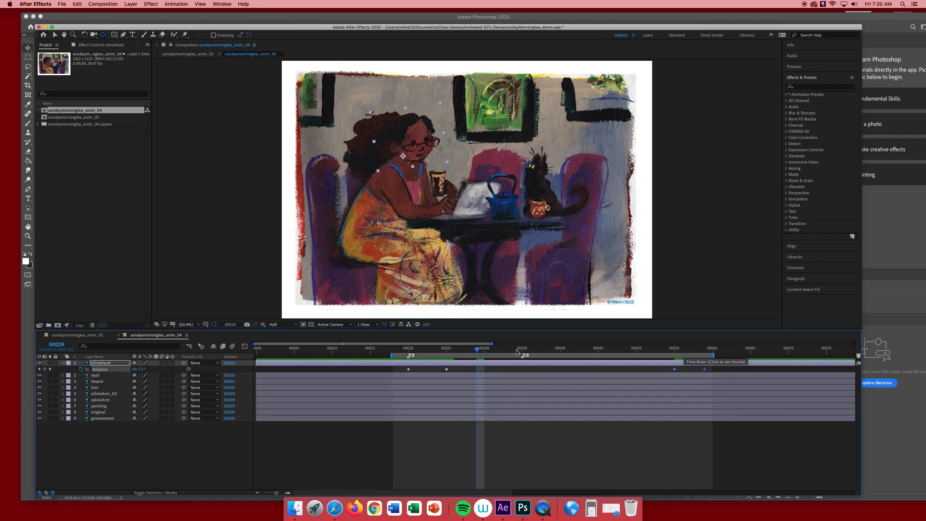
{"action": "key", "text": "space"}
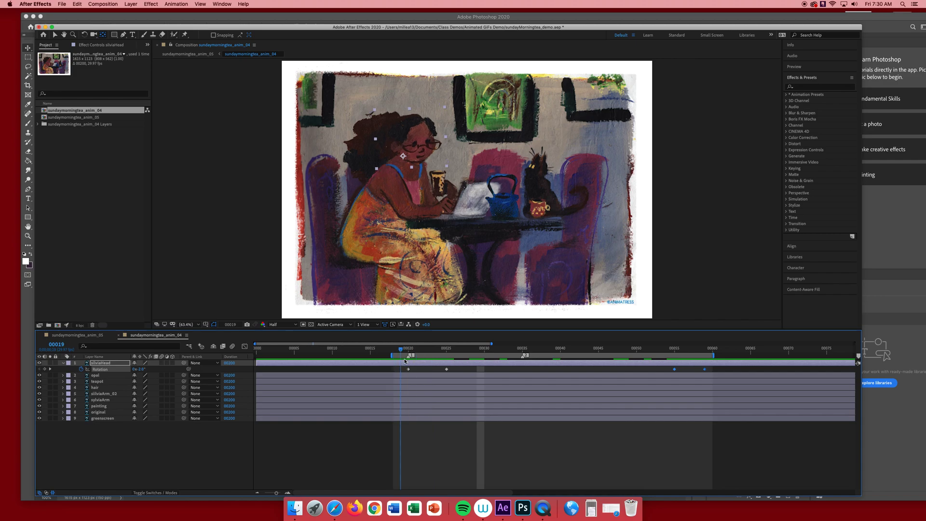
Move the frame-55 key to 51 and the frame-25 key to 27, preview, and collapse silviaHead
{"action": "left_click", "coordinate": [645, 371]}
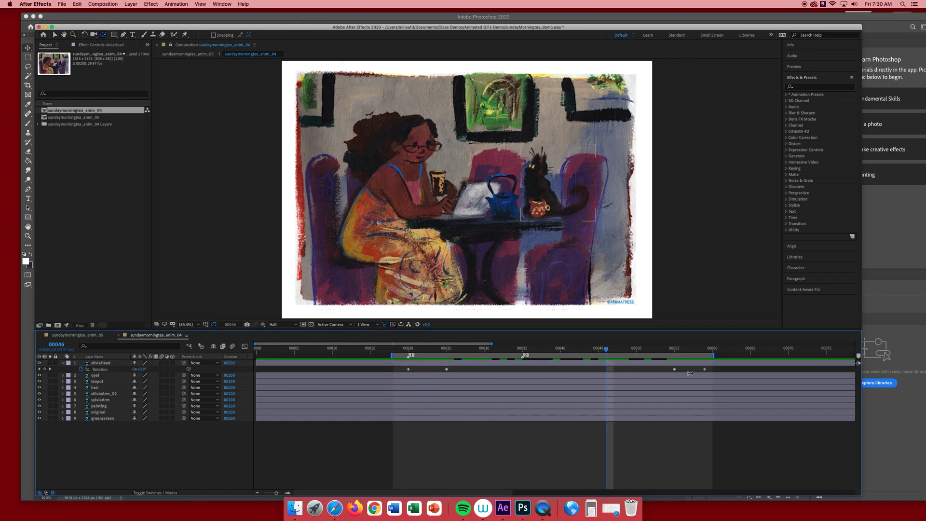
{"action": "left_click", "coordinate": [674, 369]}
{"action": "left_click_drag", "start_coordinate": [675, 369], "coordinate": [644, 369]}
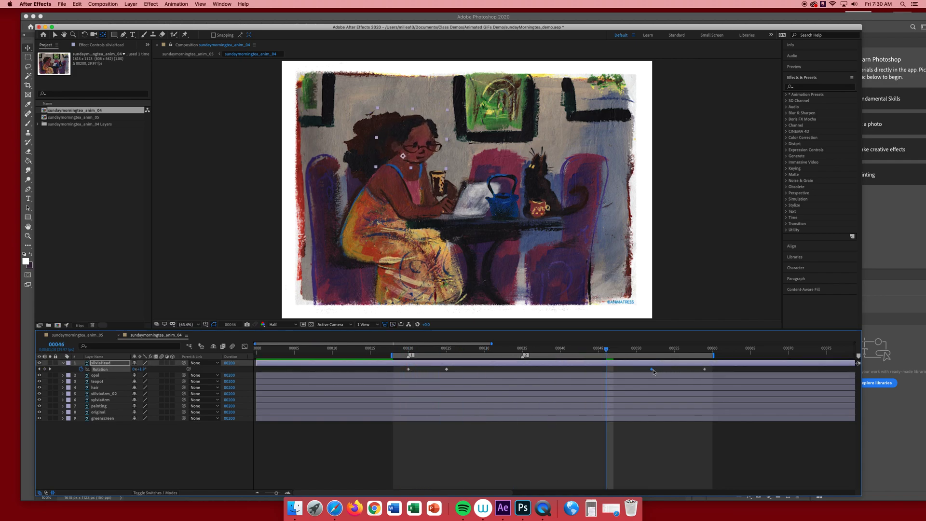
{"action": "left_click_drag", "start_coordinate": [445, 370], "coordinate": [462, 371]}
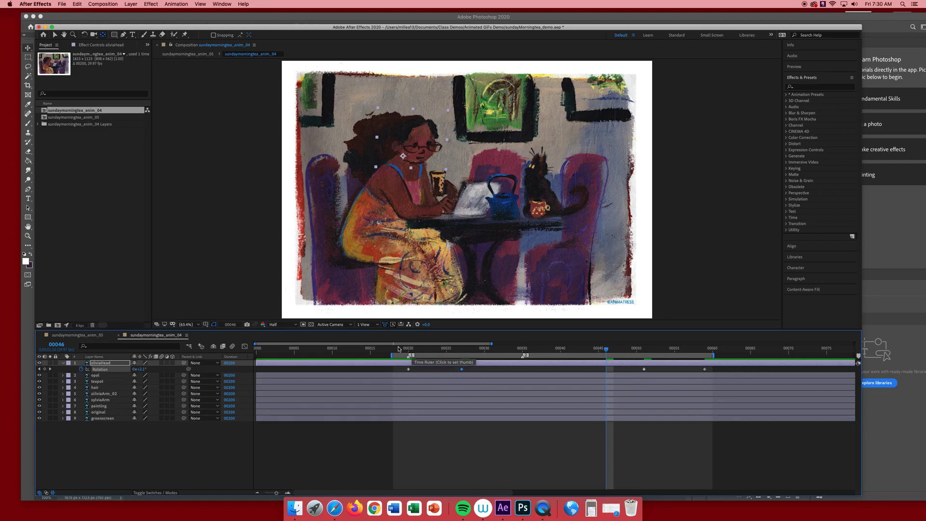
{"action": "key", "text": "space"}
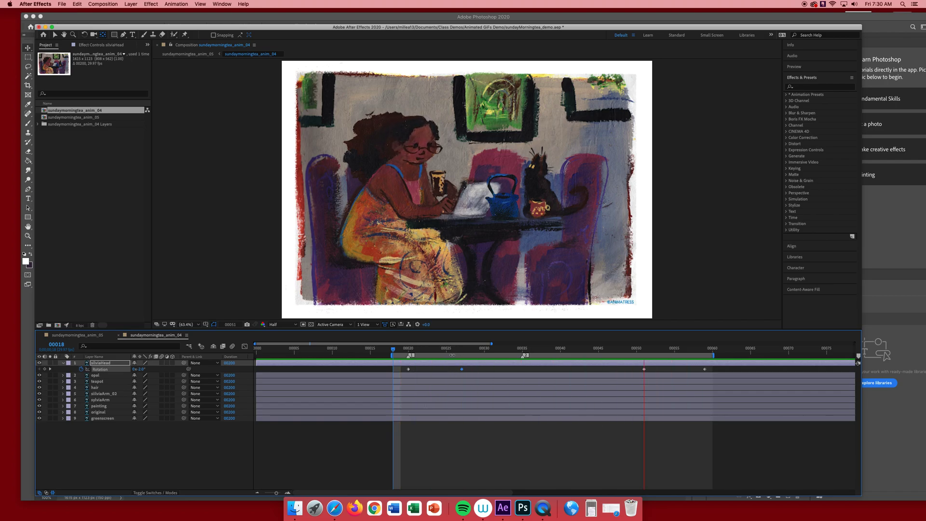
{"action": "left_click", "coordinate": [447, 349]}
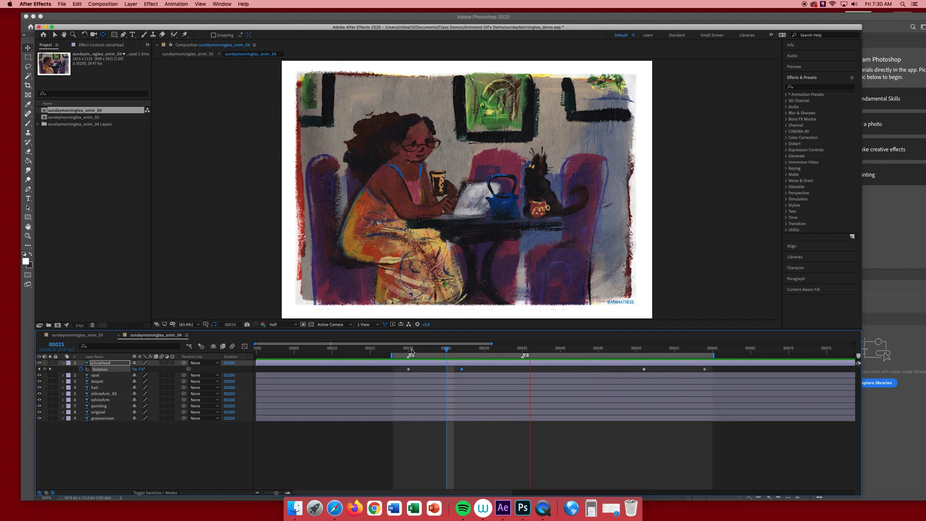
{"action": "key", "text": "space"}
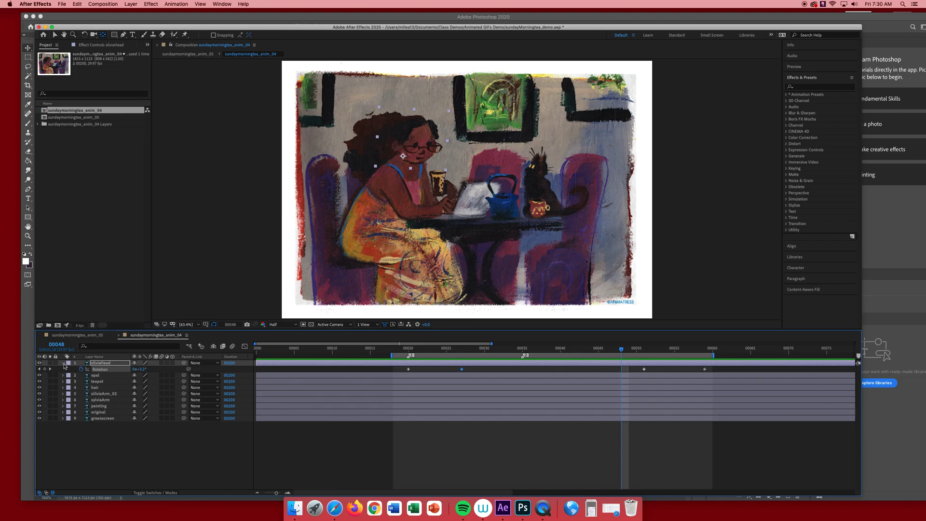
{"action": "left_click", "coordinate": [63, 364]}
At frame 18, solo the hair layer and drag its anchor point toward the face
{"action": "left_click", "coordinate": [94, 382]}
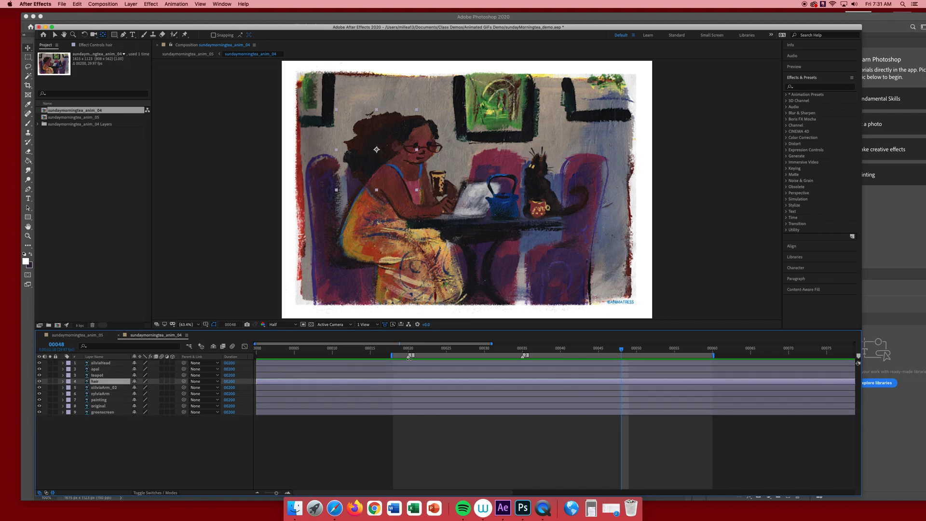
{"action": "key", "text": "s"}
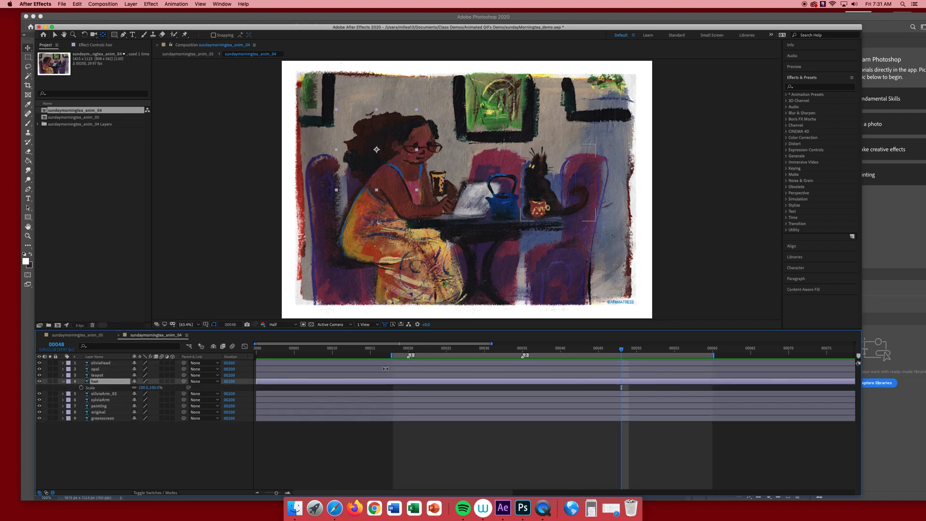
{"action": "left_click_drag", "start_coordinate": [418, 352], "coordinate": [396, 351]}
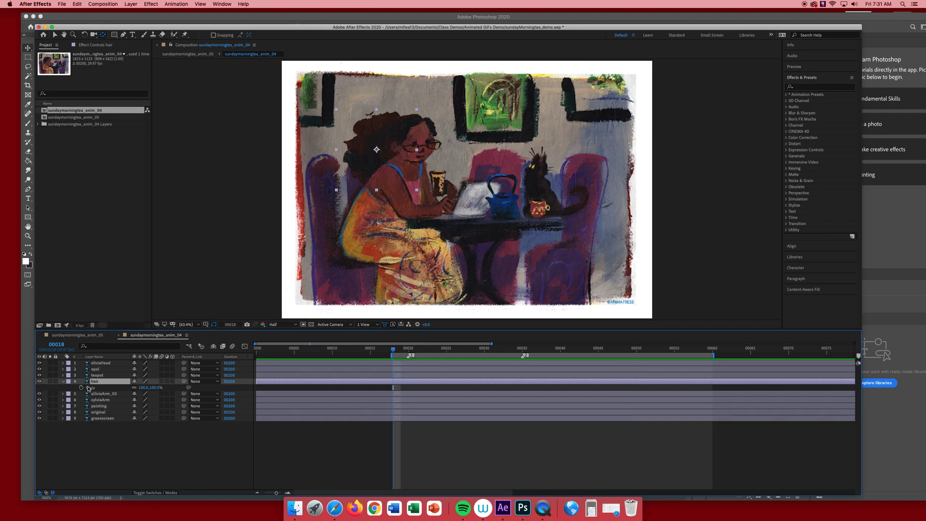
{"action": "key", "text": "a"}
{"action": "left_click", "coordinate": [377, 149]}
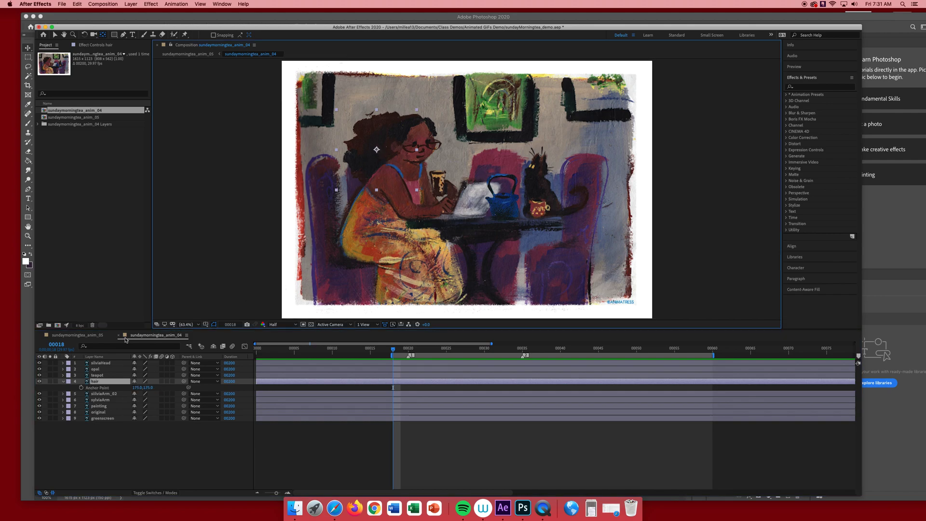
{"action": "left_click", "coordinate": [50, 382]}
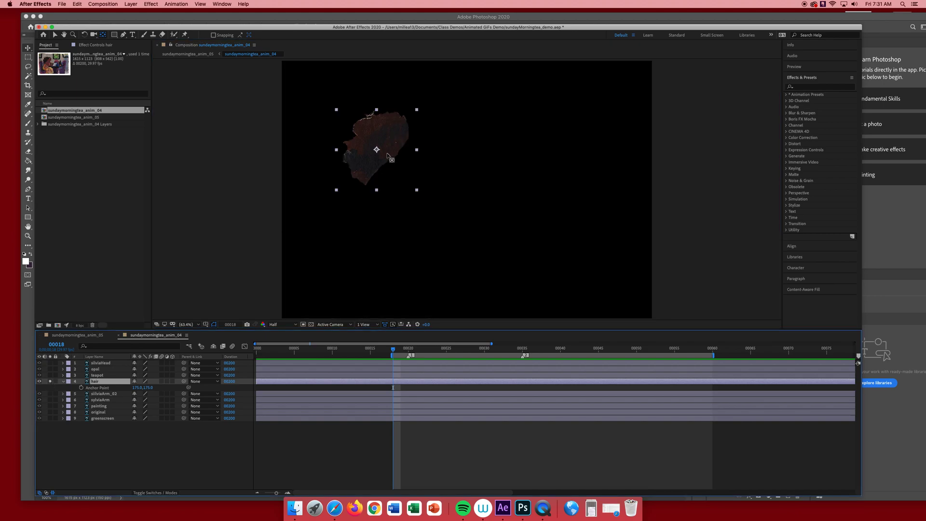
{"action": "left_click_drag", "start_coordinate": [377, 150], "coordinate": [403, 154]}
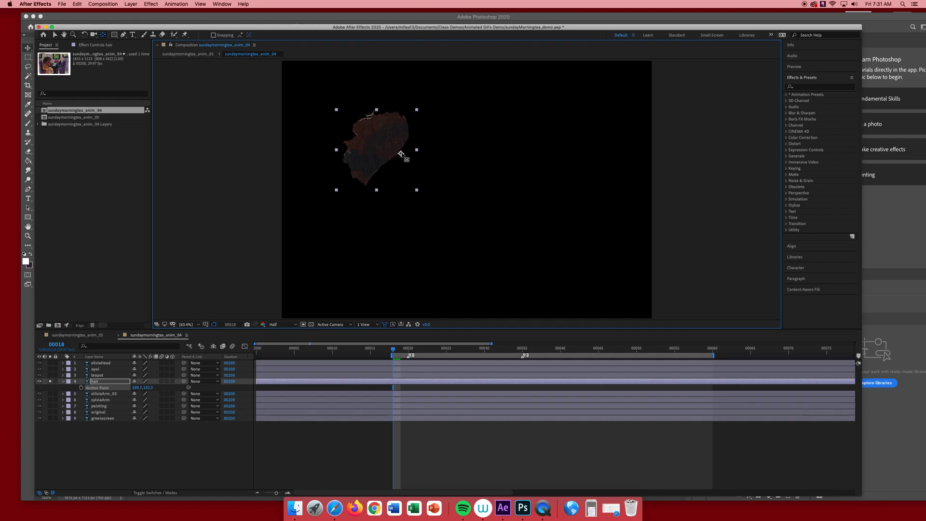
{"action": "left_click", "coordinate": [50, 381]}
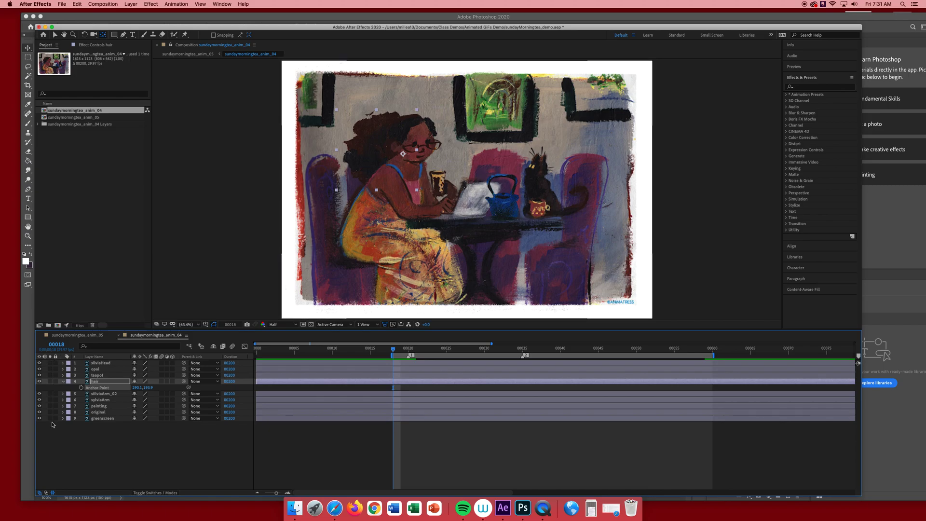
Briefly solo the teapot layer, hide Anchor Point, and reselect the hair layer
{"action": "left_click", "coordinate": [50, 376]}
{"action": "left_click", "coordinate": [50, 375]}
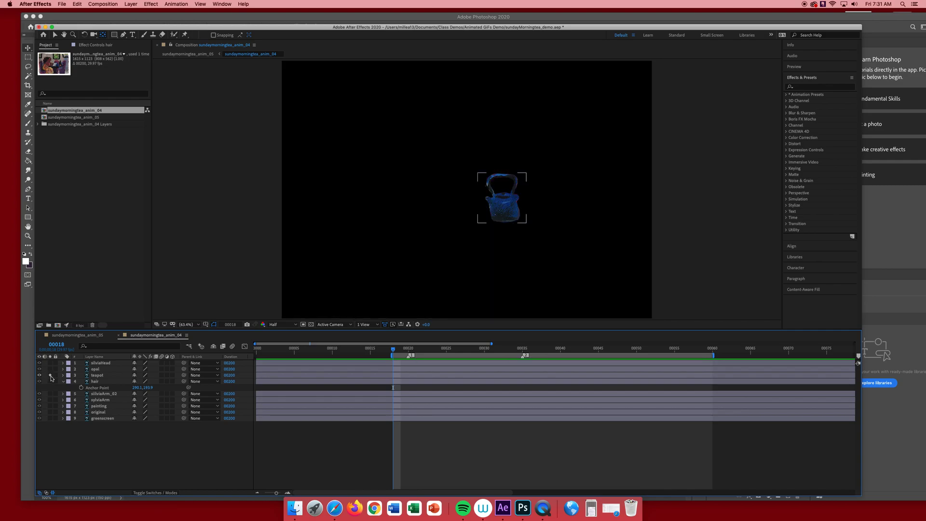
{"action": "left_click", "coordinate": [50, 375]}
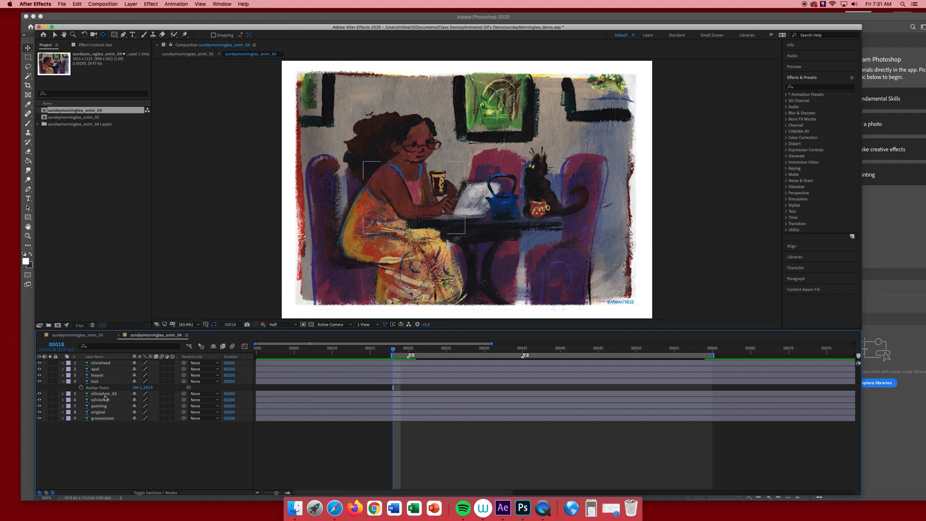
{"action": "key", "text": "a"}
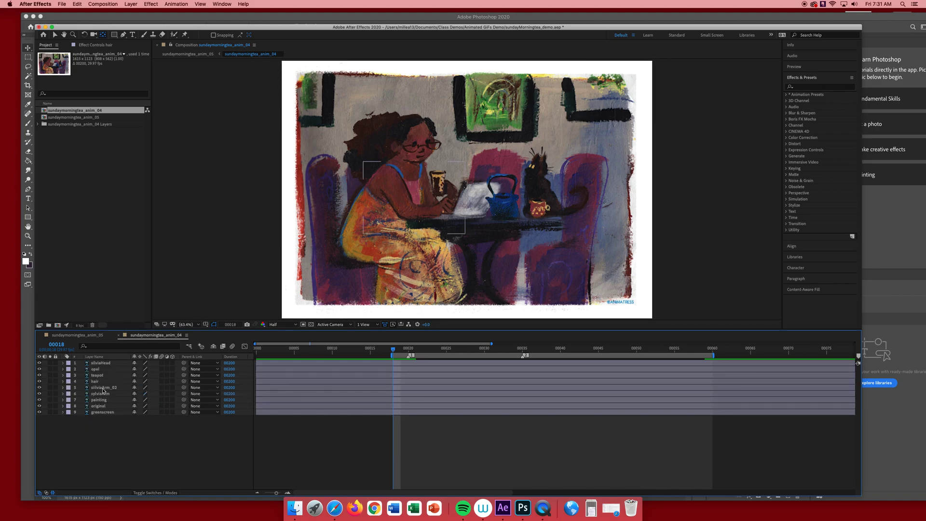
{"action": "left_click", "coordinate": [102, 382]}
Key the hair's Scale at 100% and slide that keyframe to about frame 24, before the head's frame-27 key
{"action": "key", "text": "s"}
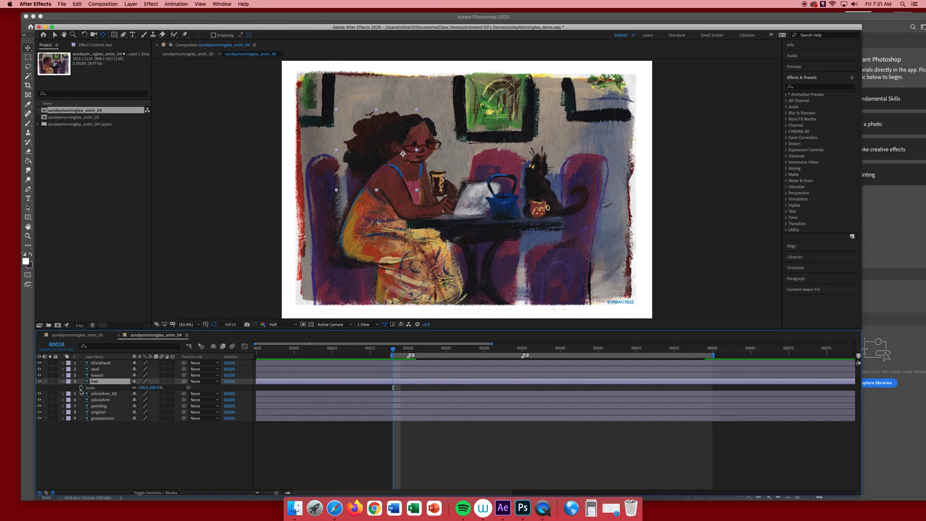
{"action": "left_click", "coordinate": [81, 388]}
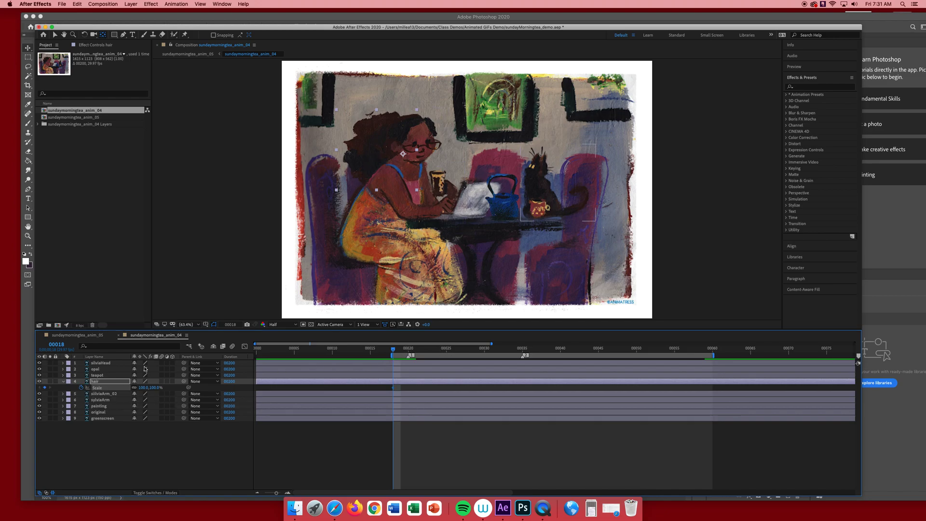
{"action": "left_click", "coordinate": [364, 365]}
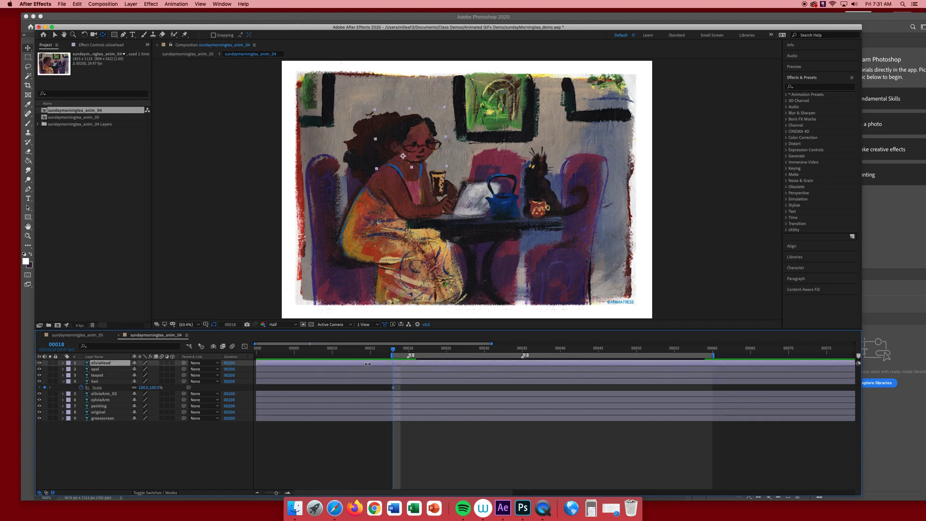
{"action": "key", "text": "u"}
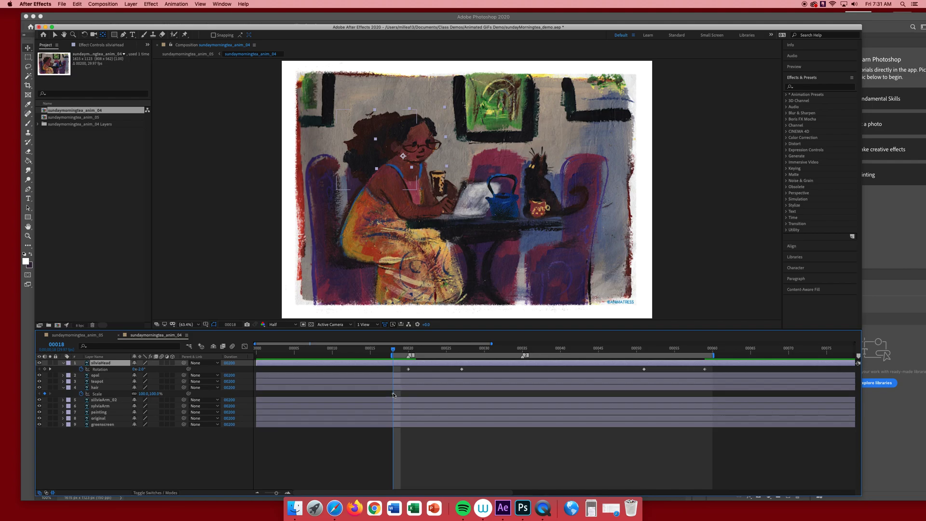
{"action": "left_click_drag", "start_coordinate": [394, 394], "coordinate": [403, 395]}
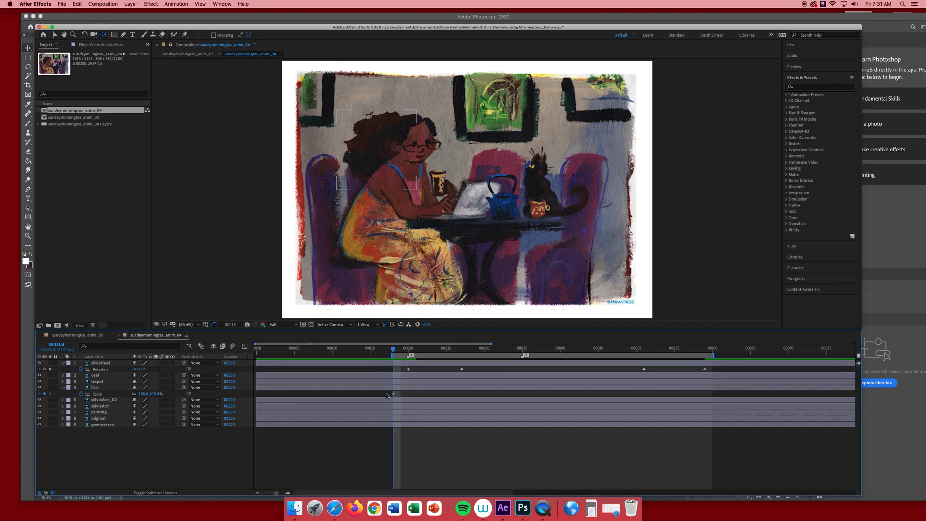
{"action": "left_click", "coordinate": [394, 395]}
{"action": "left_click_drag", "start_coordinate": [400, 397], "coordinate": [440, 398]}
{"action": "left_click_drag", "start_coordinate": [390, 352], "coordinate": [462, 362]}
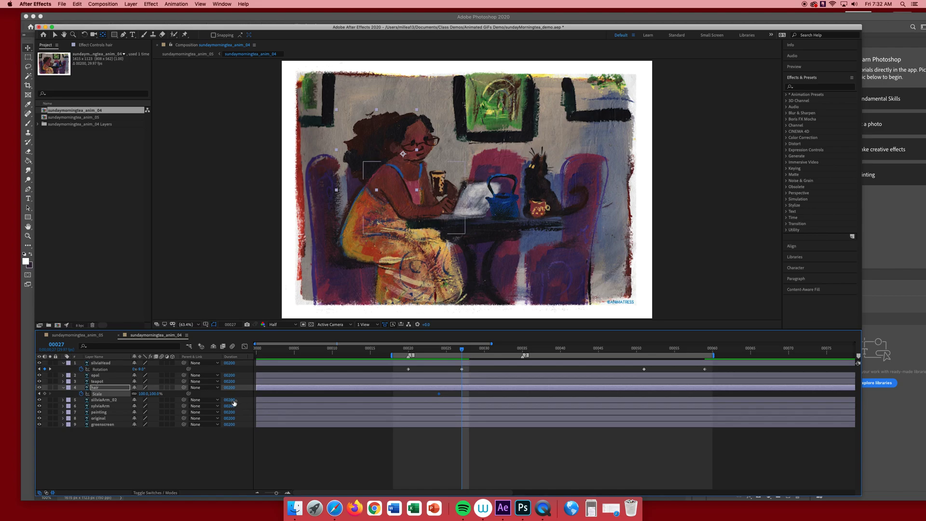
Unlink the hair's scale proportions and scrub its Scale up to about 113% at a later frame
{"action": "left_click", "coordinate": [135, 395]}
{"action": "mouse_move", "coordinate": [462, 352]}
{"action": "left_mouse_down"}
{"action": "mouse_move", "coordinate": [424, 352]}
{"action": "mouse_move", "coordinate": [462, 352]}
{"action": "left_mouse_up"}
{"action": "left_click_drag", "start_coordinate": [141, 394], "coordinate": [145, 393]}
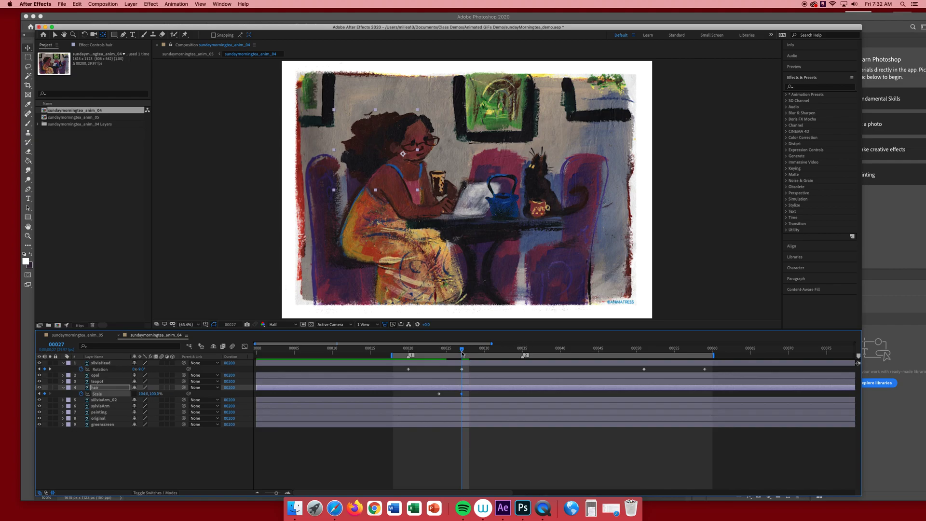
{"action": "left_click_drag", "start_coordinate": [462, 354], "coordinate": [621, 368]}
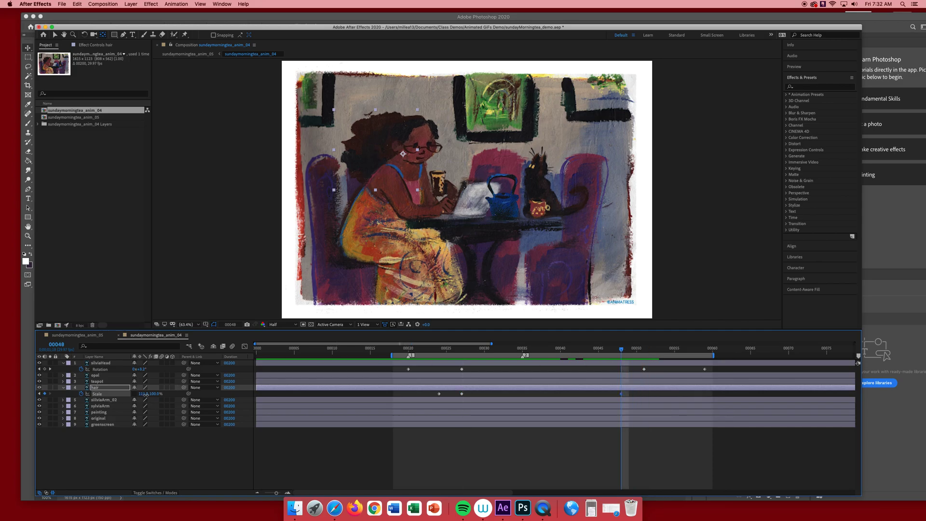
{"action": "left_click_drag", "start_coordinate": [145, 394], "coordinate": [140, 395]}
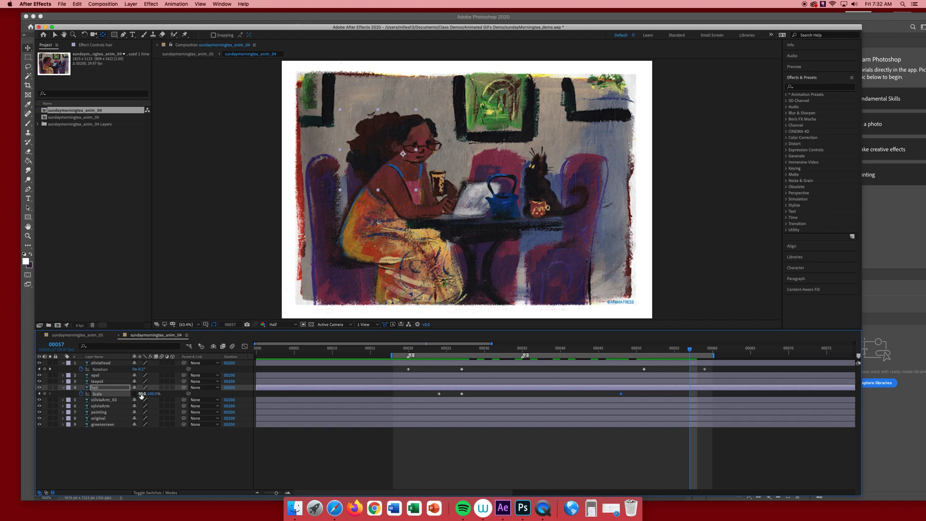
{"action": "left_click", "coordinate": [141, 394]}
Key the hair's Scale at 101% on frame 57, preview it, save, and start Save As
{"action": "type", "text": "101"}
{"action": "key", "text": "Return"}
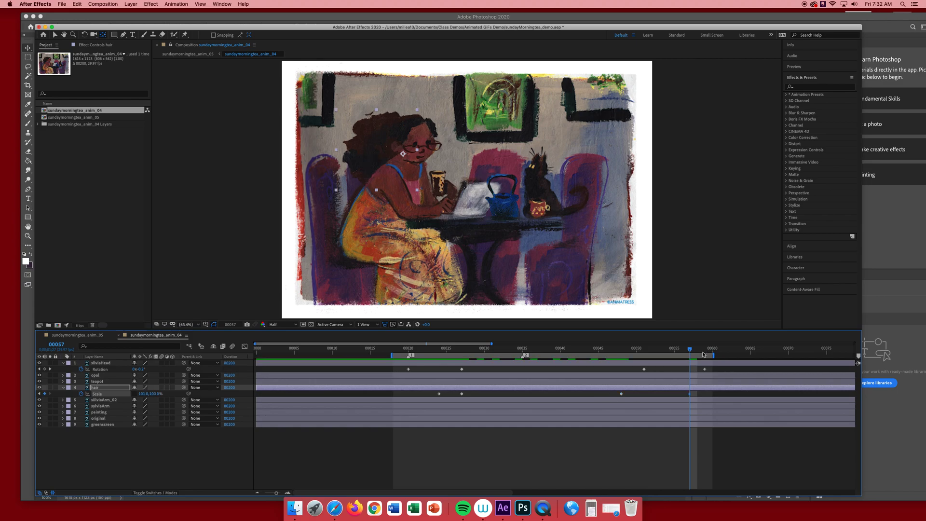
{"action": "key", "text": "space"}
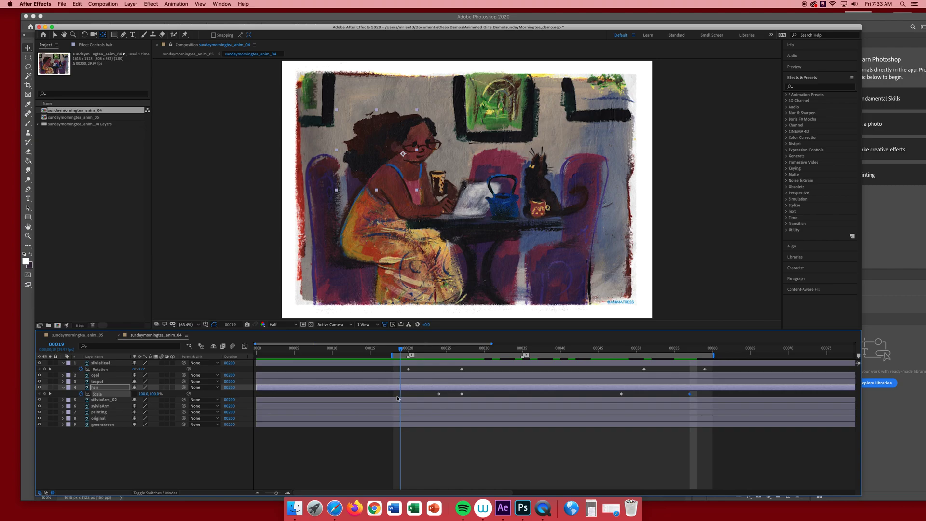
{"action": "key", "text": "space"}
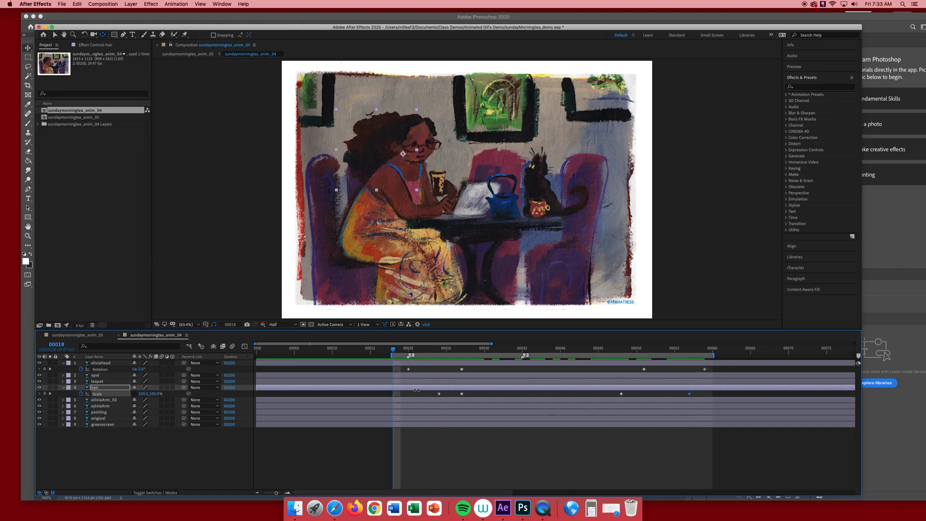
{"action": "key", "text": "super+s"}
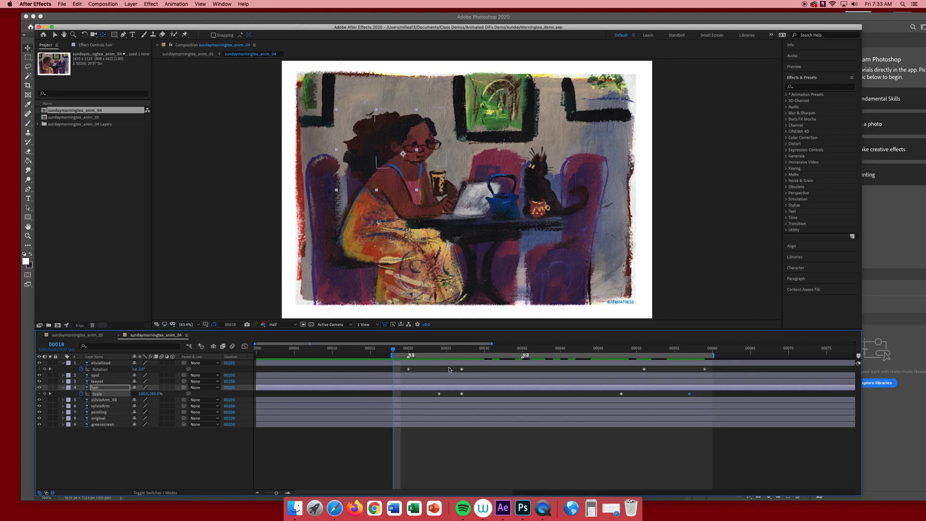
{"action": "key", "text": "super+shift+s"}
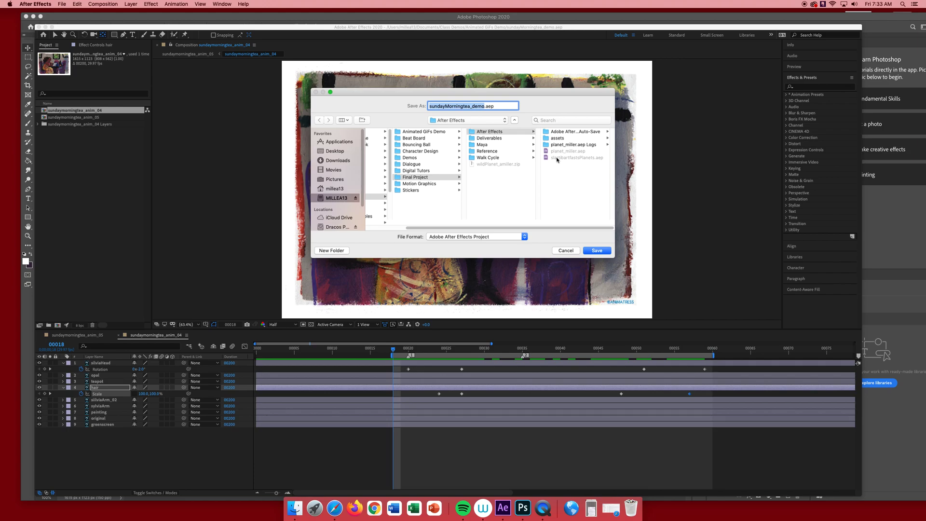
Pick the Animated GIFs Demo folder and save sundayMorningtea_demo.aep over the existing copy
{"action": "left_click", "coordinate": [433, 131]}
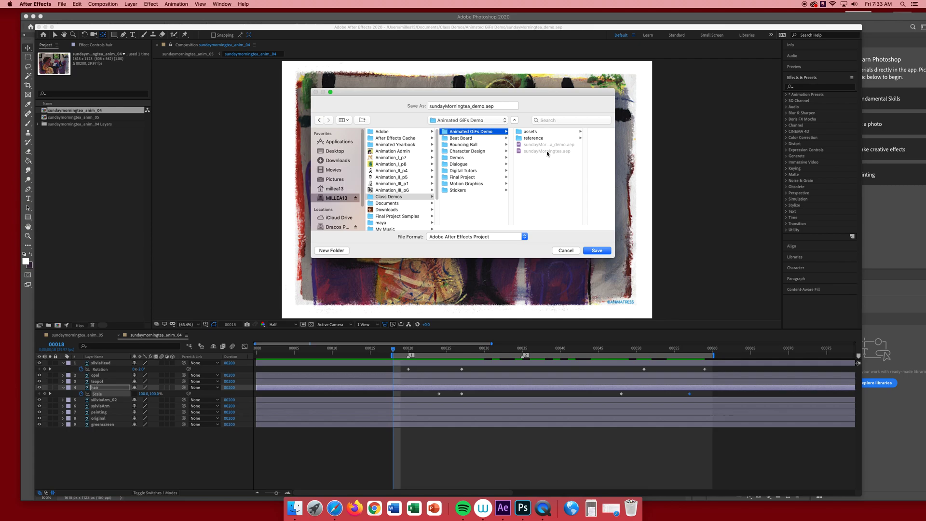
{"action": "left_click", "coordinate": [598, 251]}
{"action": "left_click", "coordinate": [518, 140]}
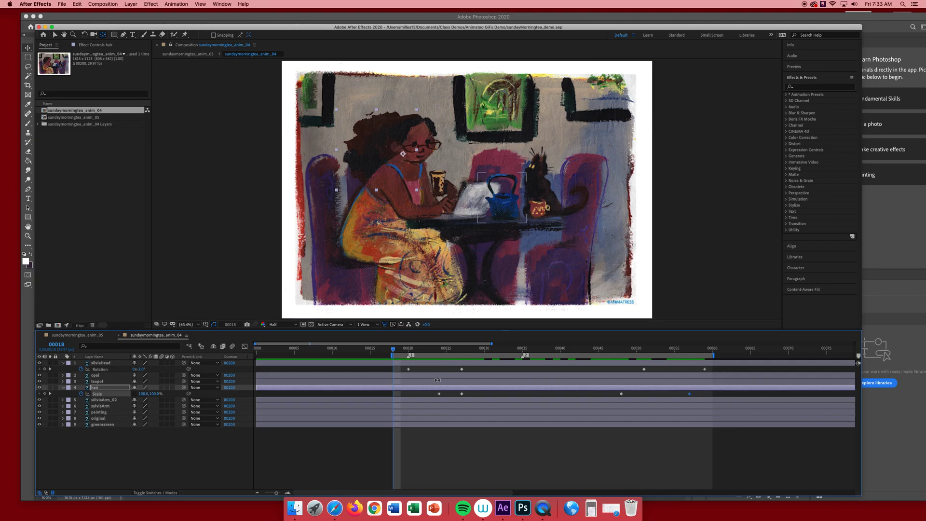
Preview the animation and scrub frames 27 to 43 to check the hair timing
{"action": "key", "text": "space"}
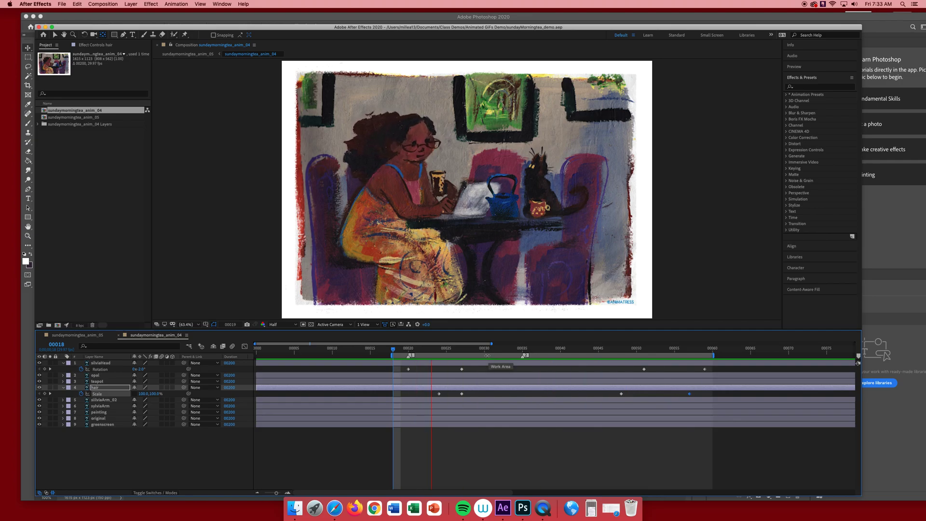
{"action": "key", "text": "space"}
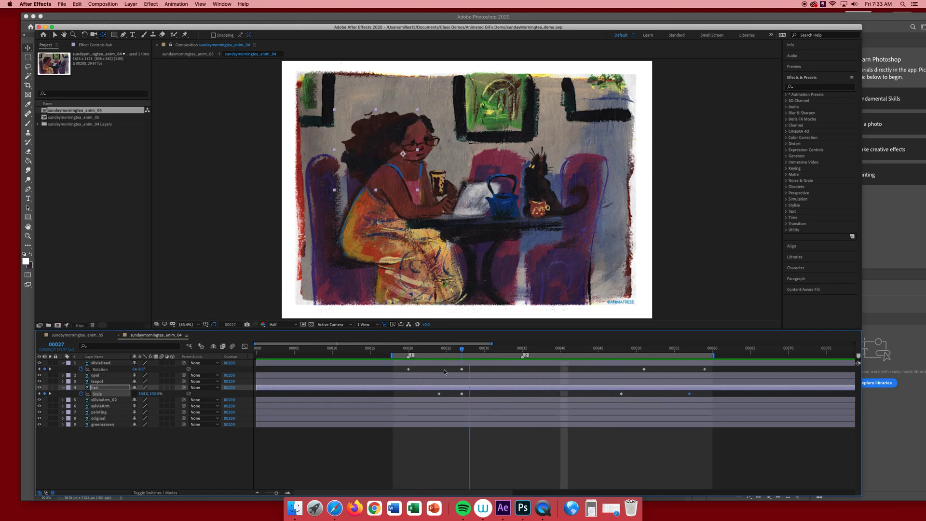
{"action": "left_click_drag", "start_coordinate": [444, 371], "coordinate": [400, 381]}
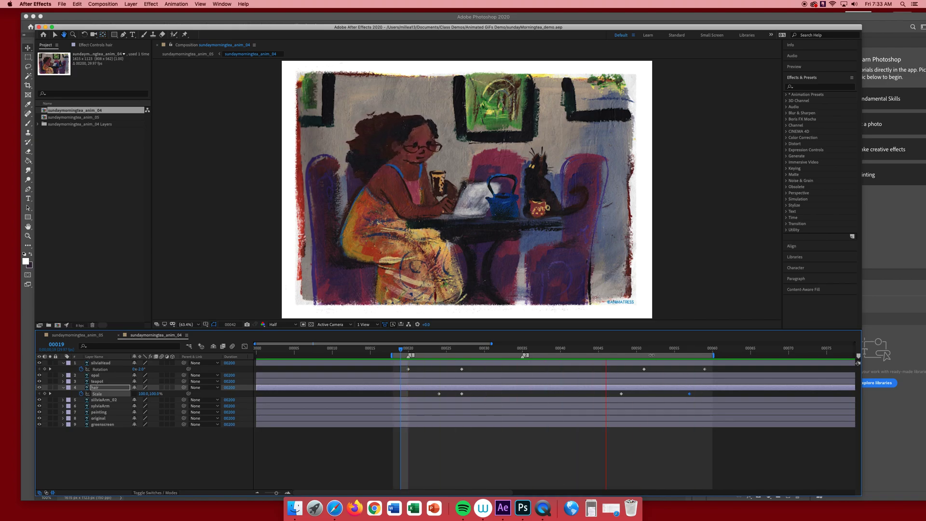
{"action": "key", "text": "space"}
Delete the extra hair Scale keyframe, move the last one to about frame 61, and replay
{"action": "key", "text": "Delete"}
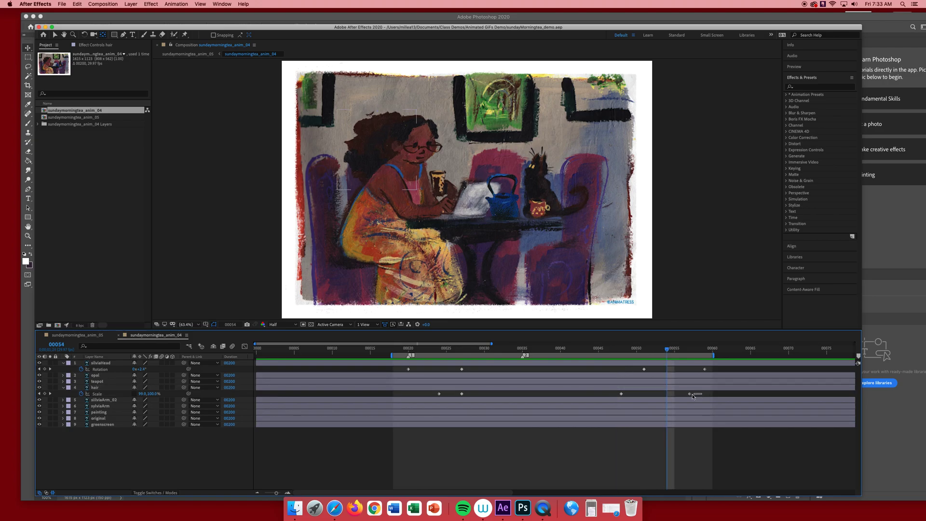
{"action": "left_click_drag", "start_coordinate": [689, 395], "coordinate": [734, 395]}
{"action": "left_click_drag", "start_coordinate": [627, 351], "coordinate": [568, 353]}
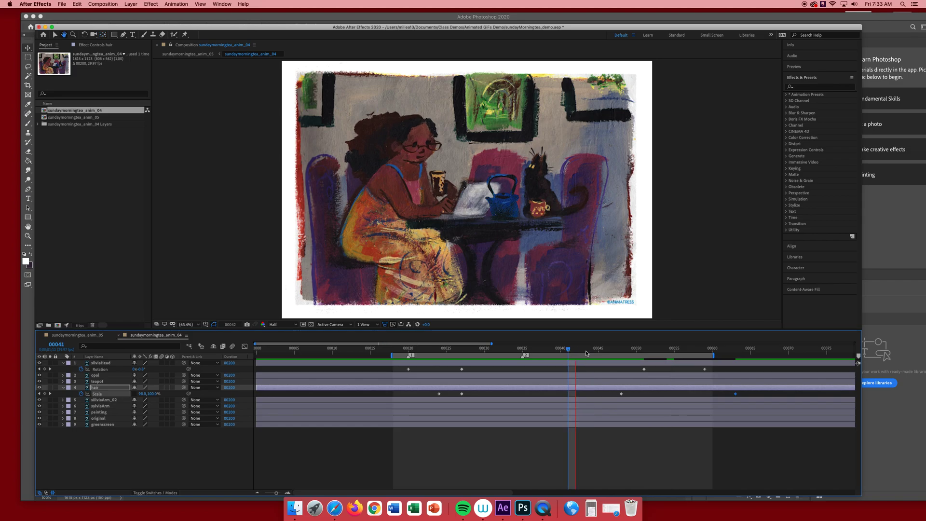
{"action": "key", "text": "space"}
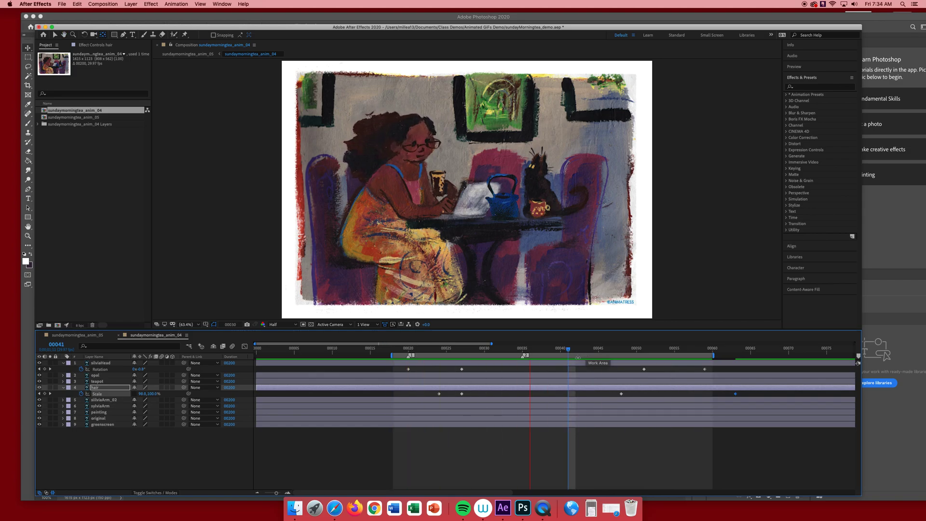
Shift a hair Scale keyframe to about frame 29 and key the hair's Scale at 98.7%
{"action": "left_click", "coordinate": [417, 349]}
{"action": "left_click_drag", "start_coordinate": [416, 361], "coordinate": [484, 394]}
{"action": "left_click", "coordinate": [460, 350]}
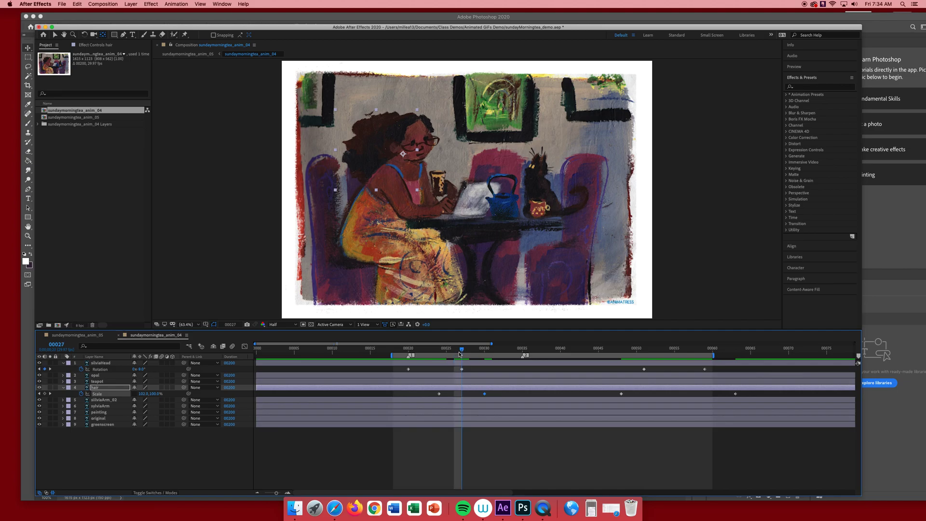
{"action": "left_click", "coordinate": [144, 394]}
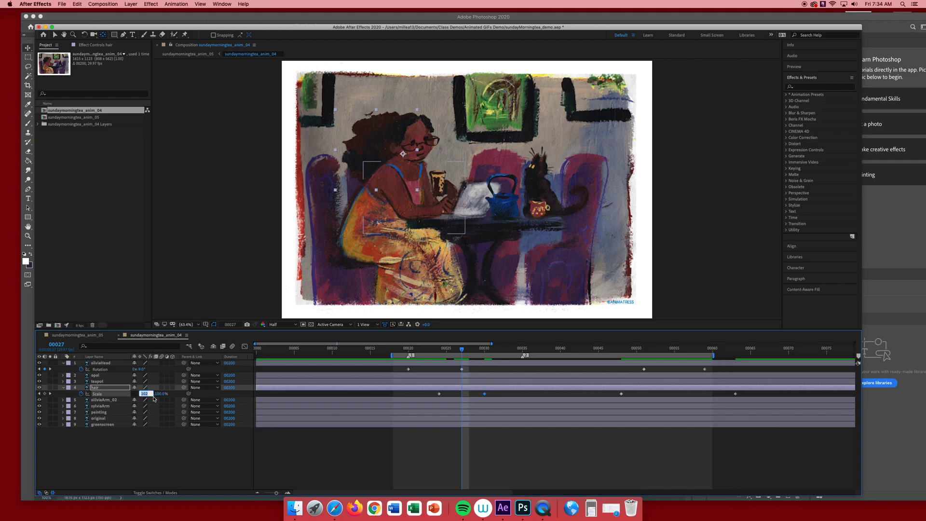
{"action": "type", "text": "98.7"}
{"action": "key", "text": "Return"}
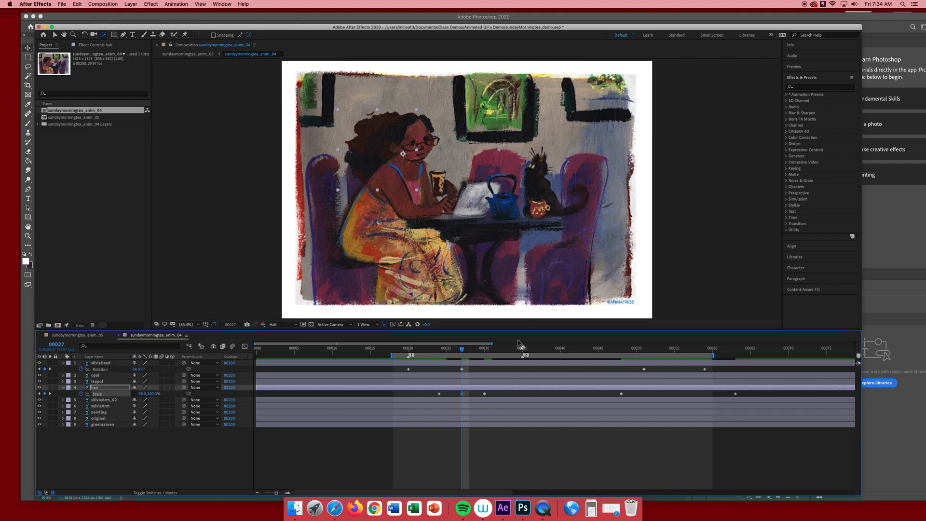
Preview from frame 18, then move the frame-30 Scale keyframe to about frame 35 and replay
{"action": "key", "text": "Page_Up"}
{"action": "left_click_drag", "start_coordinate": [445, 348], "coordinate": [392, 340]}
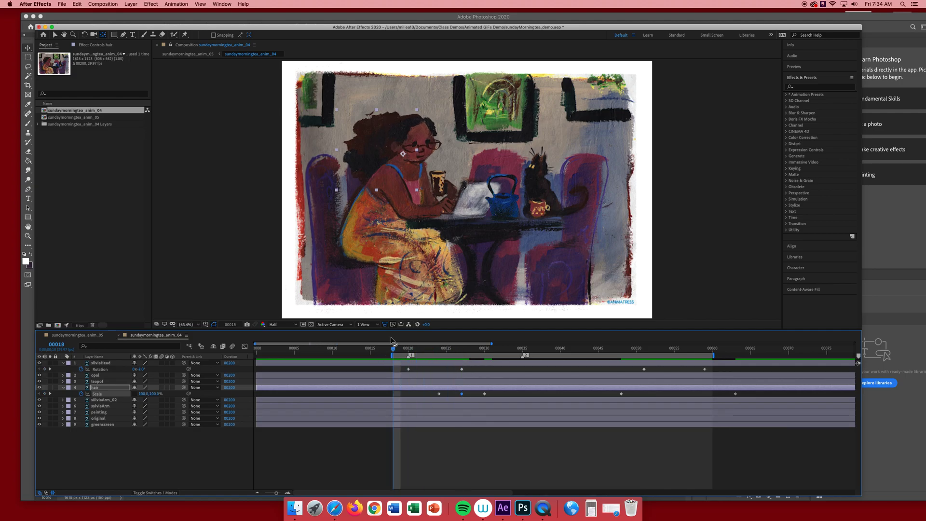
{"action": "key", "text": "space"}
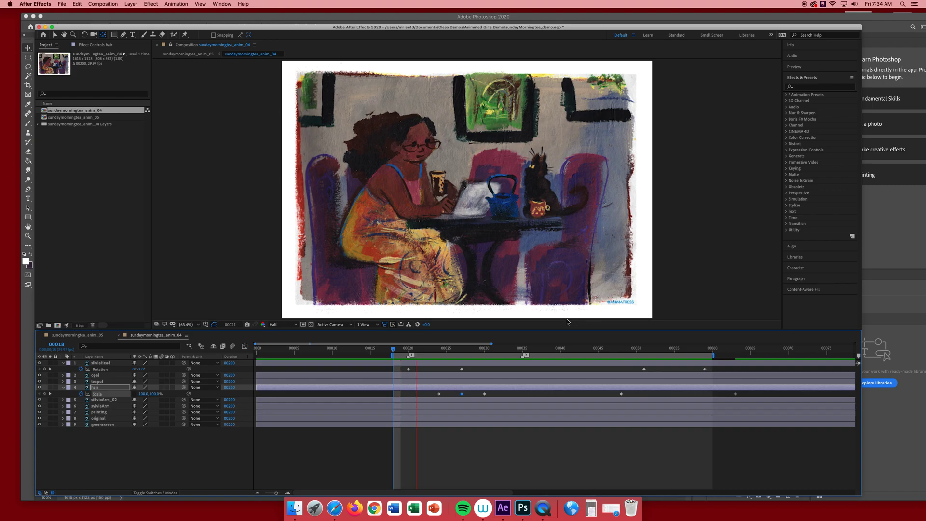
{"action": "left_click", "coordinate": [485, 394]}
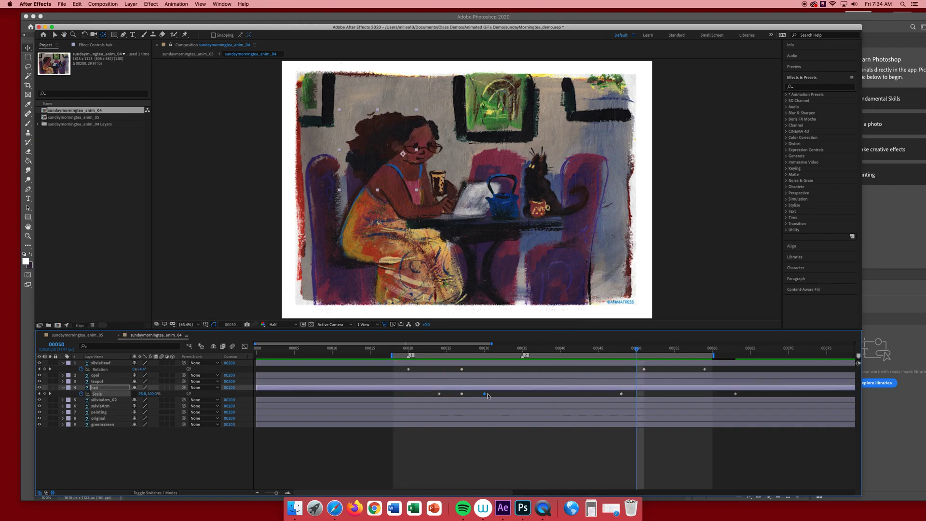
{"action": "key", "text": "alt+shift+Right"}
{"action": "left_click_drag", "start_coordinate": [462, 395], "coordinate": [523, 396]}
{"action": "left_click_drag", "start_coordinate": [452, 348], "coordinate": [464, 360]}
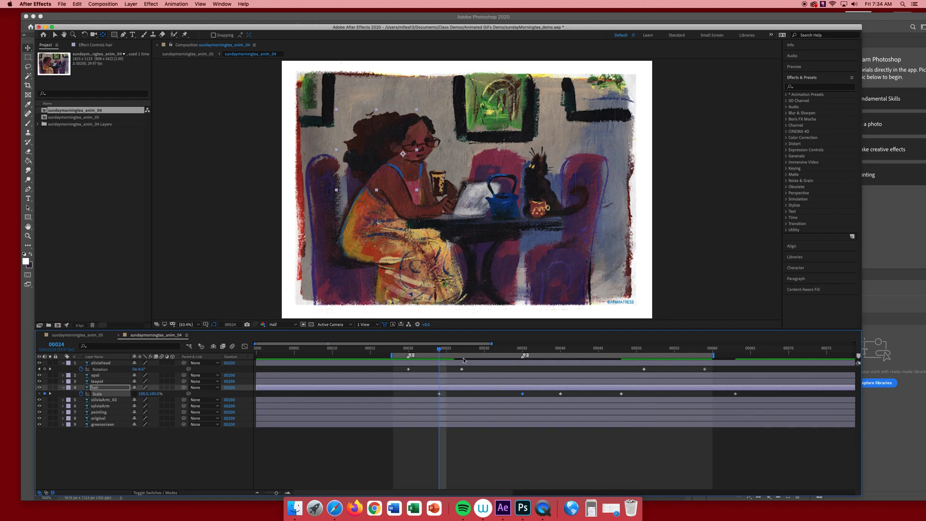
{"action": "key", "text": "space"}
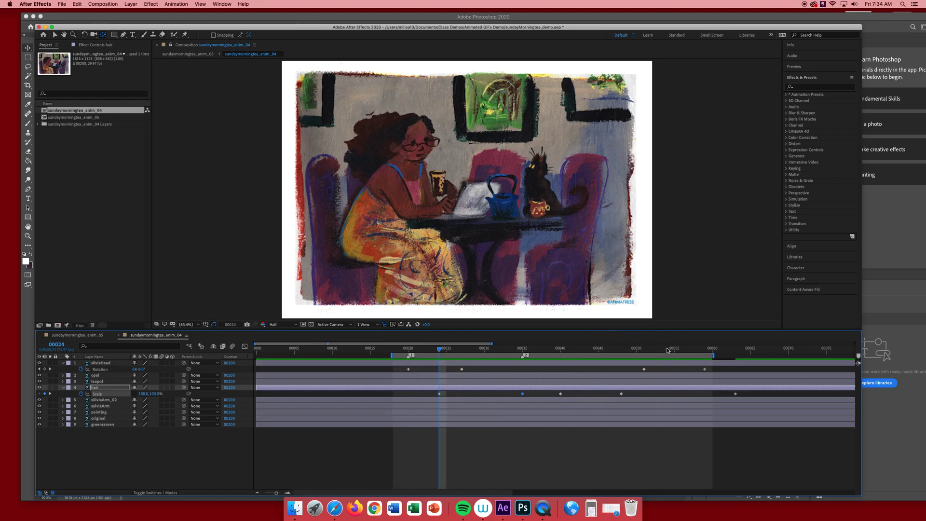
{"action": "key", "text": "space"}
Reposition a Scale keyframe near frame 27 and pull the last hair Scale keyframe to frame 59
{"action": "left_click_drag", "start_coordinate": [636, 359], "coordinate": [467, 395]}
{"action": "left_click_drag", "start_coordinate": [468, 363], "coordinate": [422, 376]}
{"action": "key", "text": "space"}
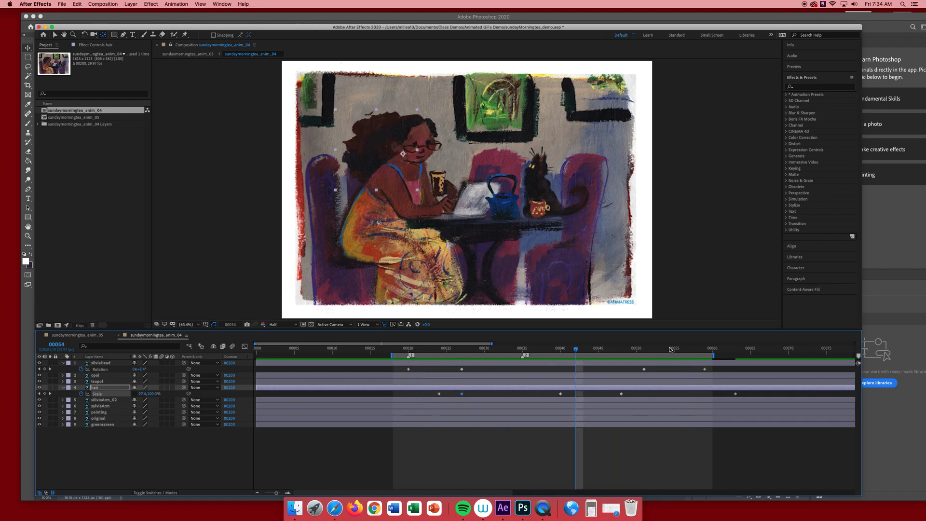
{"action": "key", "text": "space"}
{"action": "left_click_drag", "start_coordinate": [735, 395], "coordinate": [705, 394]}
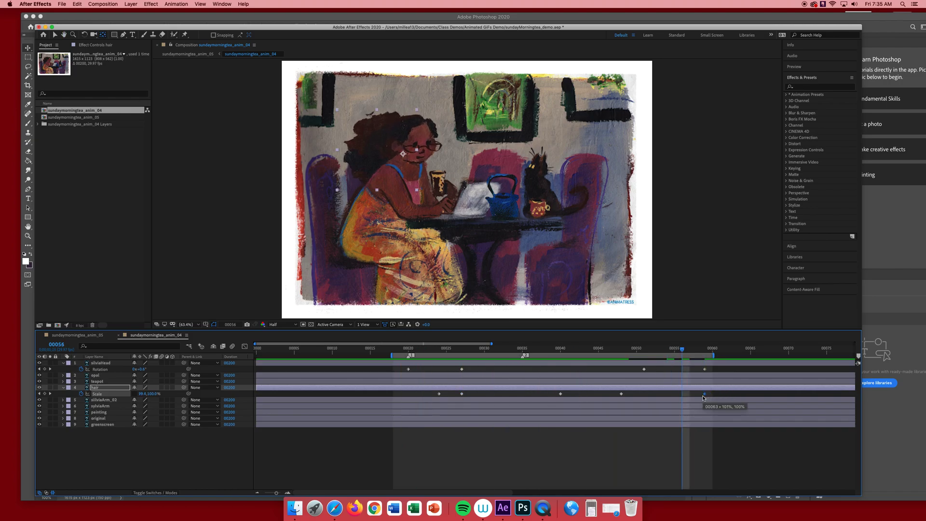
Key the hair back to 100% Scale at frame 56, delete the frame-60 keyframe, and preview
{"action": "left_click", "coordinate": [143, 394]}
{"action": "type", "text": "10"}
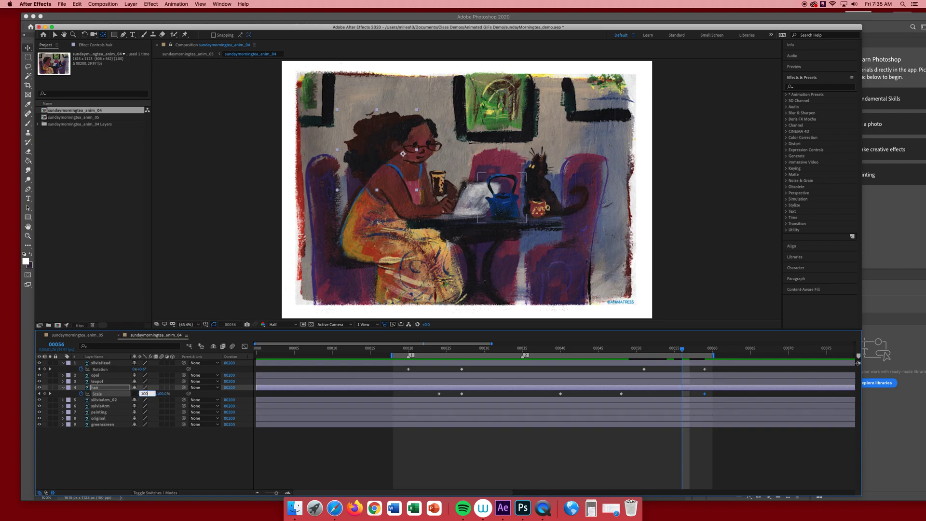
{"action": "type", "text": "0"}
{"action": "key", "text": "Return"}
{"action": "key", "text": "Delete"}
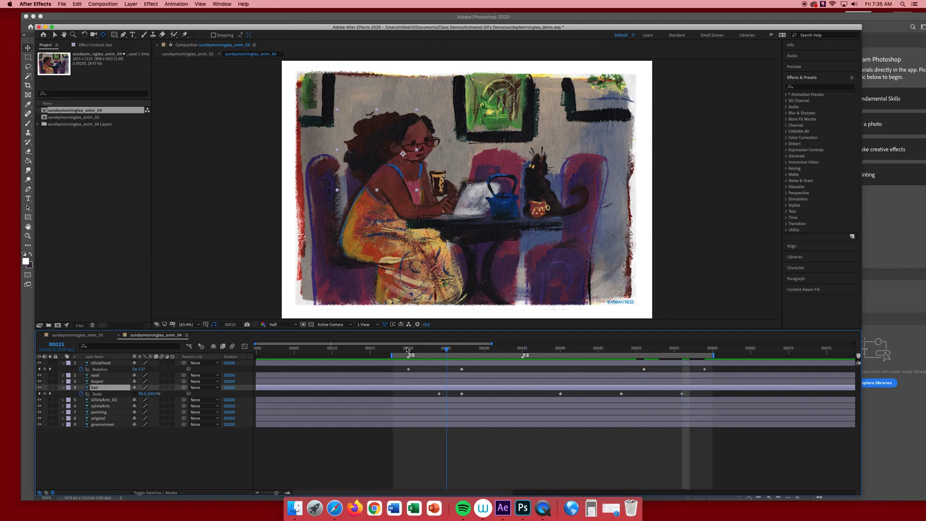
{"action": "left_click_drag", "start_coordinate": [407, 350], "coordinate": [424, 350]}
{"action": "key", "text": "space"}
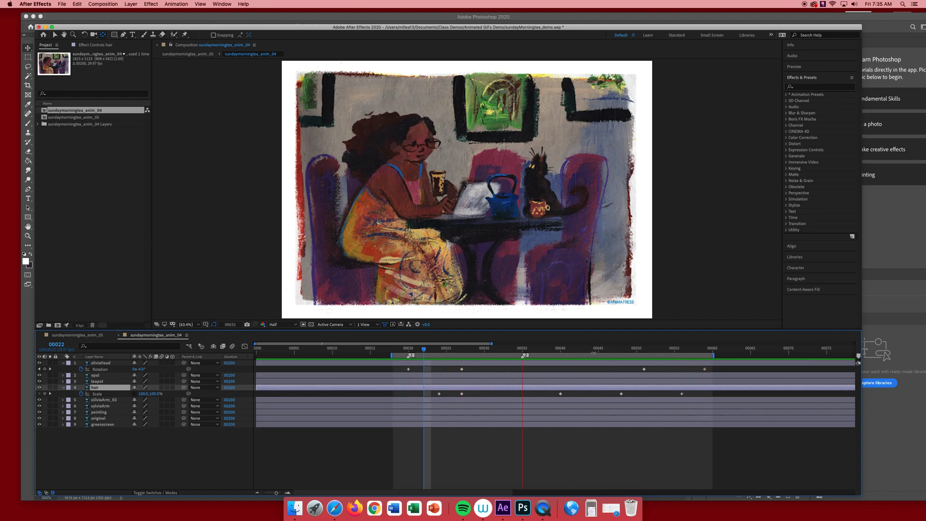
{"action": "key", "text": "space"}
Extend the work area to about frame 69 and shift the last three Scale keyframes 8 frames later
{"action": "left_click", "coordinate": [699, 394]}
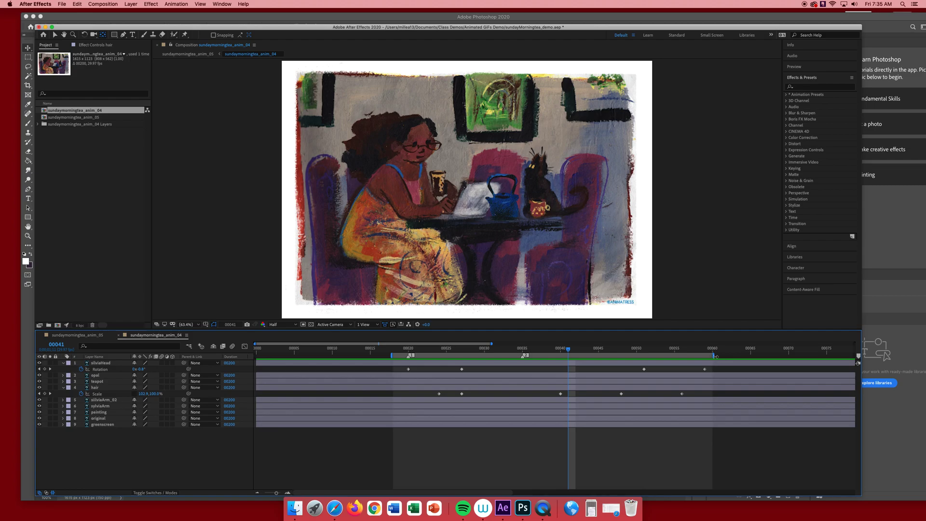
{"action": "left_click_drag", "start_coordinate": [714, 356], "coordinate": [782, 357]}
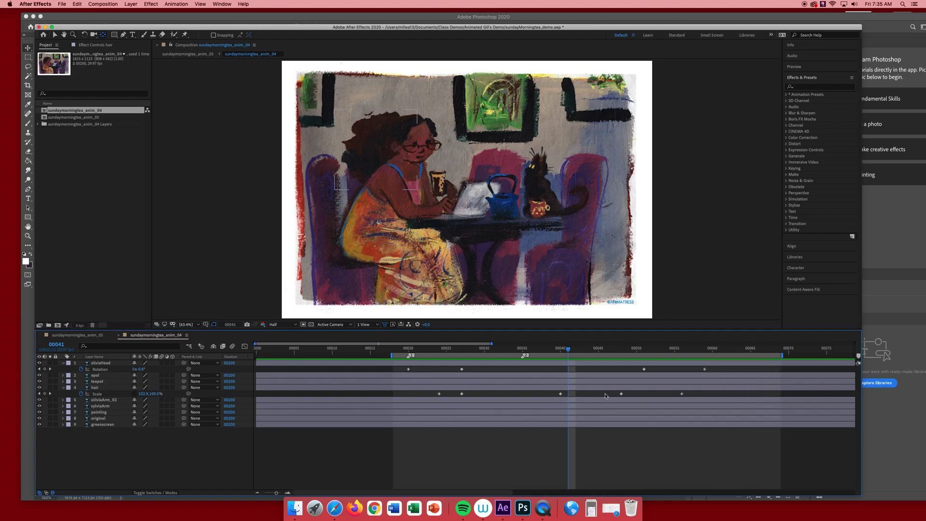
{"action": "left_click_drag", "start_coordinate": [541, 397], "coordinate": [774, 396]}
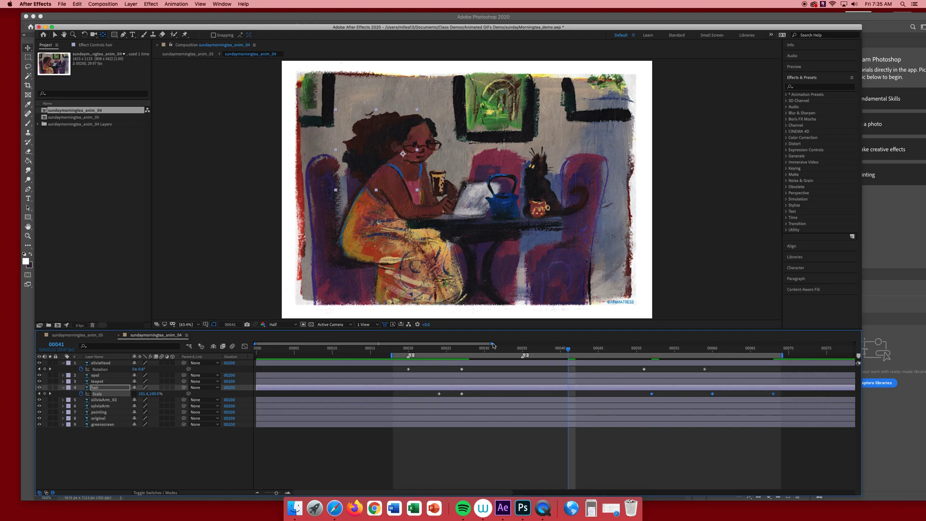
Spread the hair Scale keyframes later, the last near frame 111, and extend the work area to 115
{"action": "left_click_drag", "start_coordinate": [491, 346], "coordinate": [704, 346]}
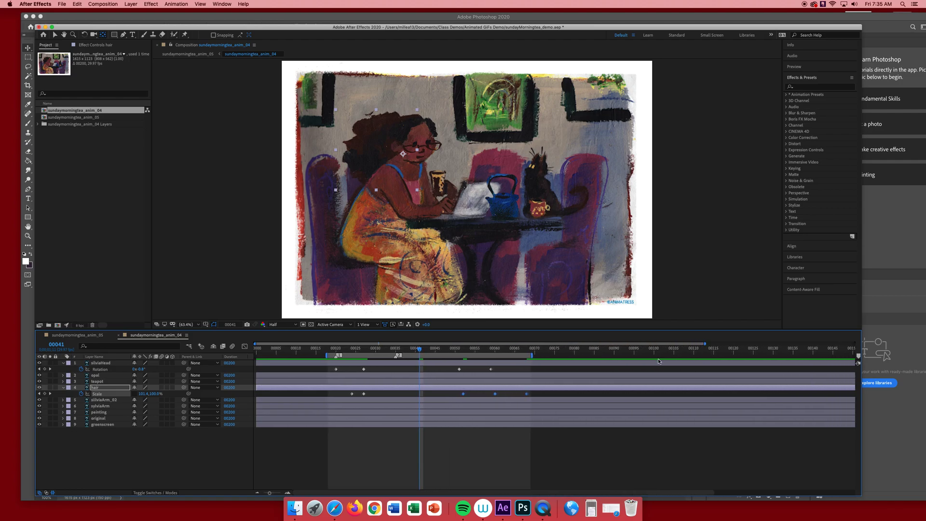
{"action": "left_click", "coordinate": [545, 396]}
{"action": "left_click_drag", "start_coordinate": [527, 394], "coordinate": [719, 397]}
{"action": "left_click_drag", "start_coordinate": [496, 394], "coordinate": [543, 394]}
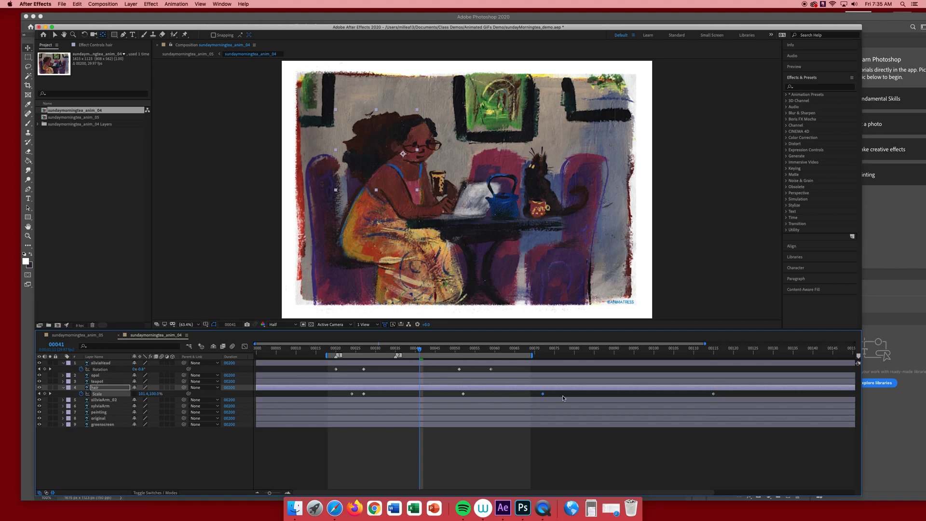
{"action": "left_click_drag", "start_coordinate": [642, 400], "coordinate": [650, 401]}
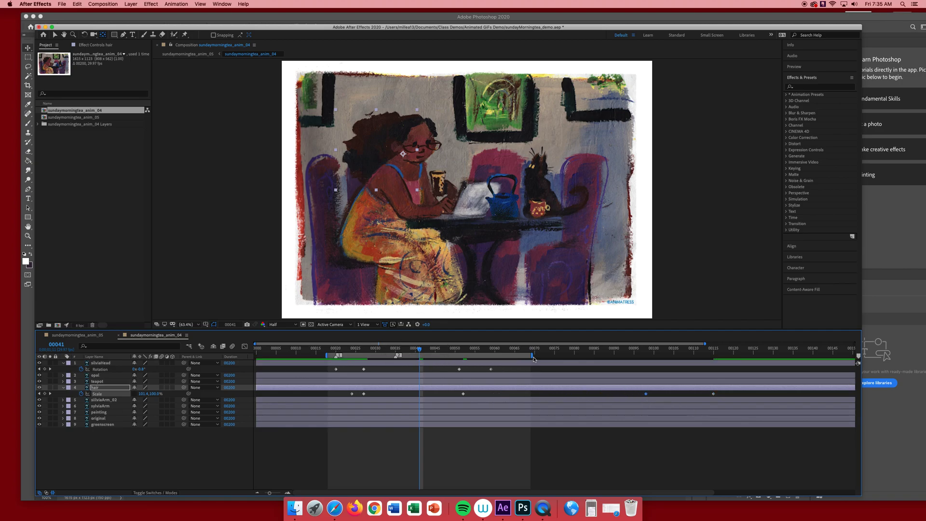
{"action": "left_click_drag", "start_coordinate": [533, 356], "coordinate": [718, 356]}
Preview from frame 18, then pull the final Scale keyframe back to about frame 107 and replay
{"action": "left_click_drag", "start_coordinate": [340, 349], "coordinate": [331, 347]}
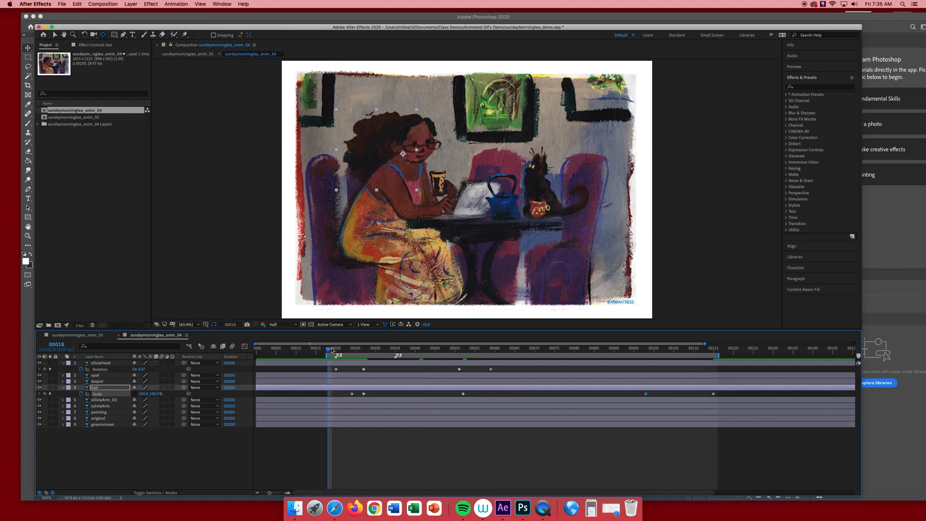
{"action": "key", "text": "space"}
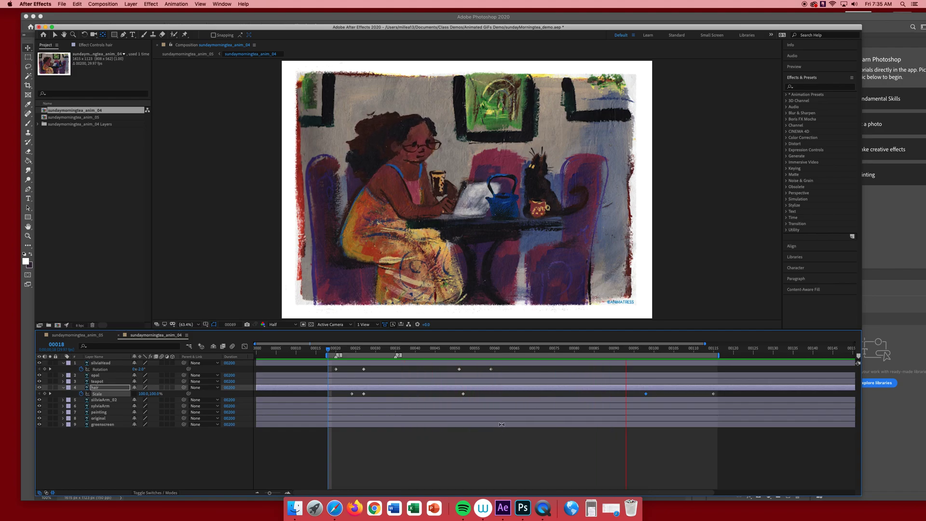
{"action": "key", "text": "space"}
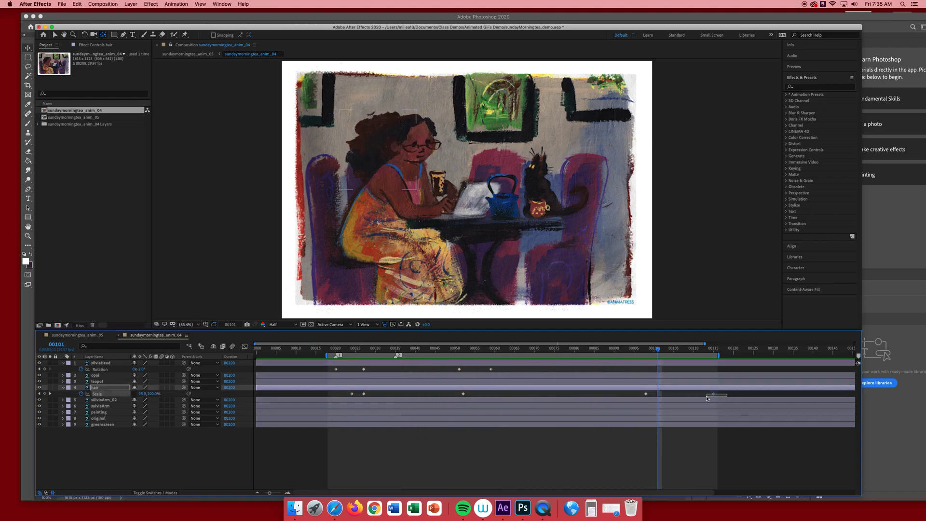
{"action": "left_click", "coordinate": [714, 394]}
{"action": "left_click_drag", "start_coordinate": [714, 394], "coordinate": [566, 394]}
{"action": "left_click", "coordinate": [647, 394], "text": "shift"}
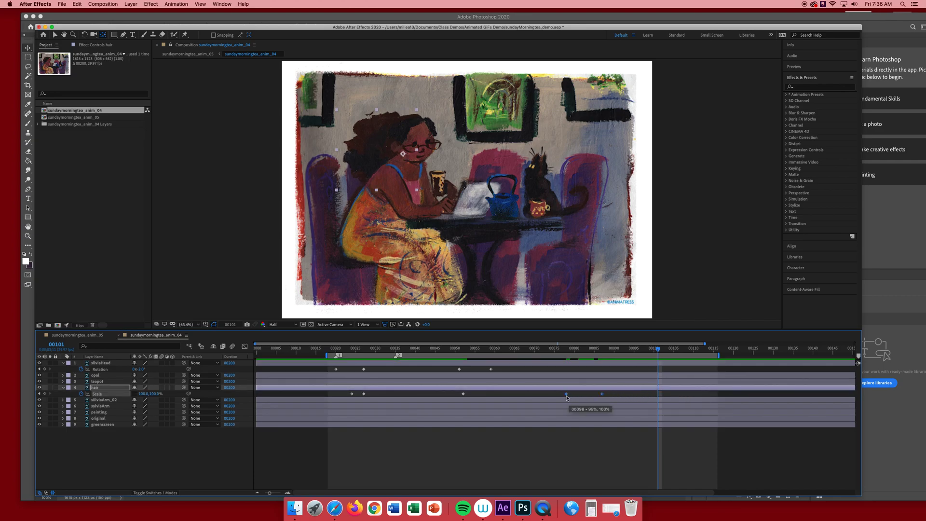
{"action": "left_click", "coordinate": [335, 351]}
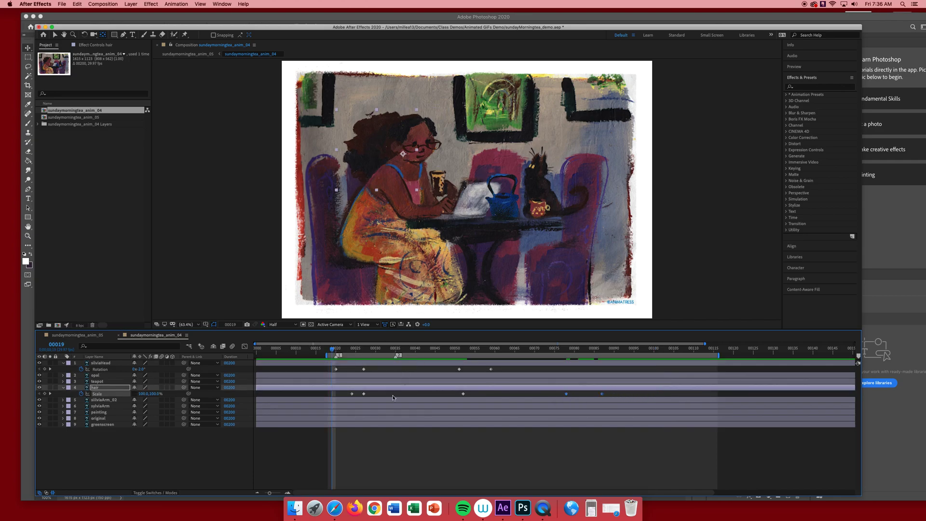
{"action": "key", "text": "space"}
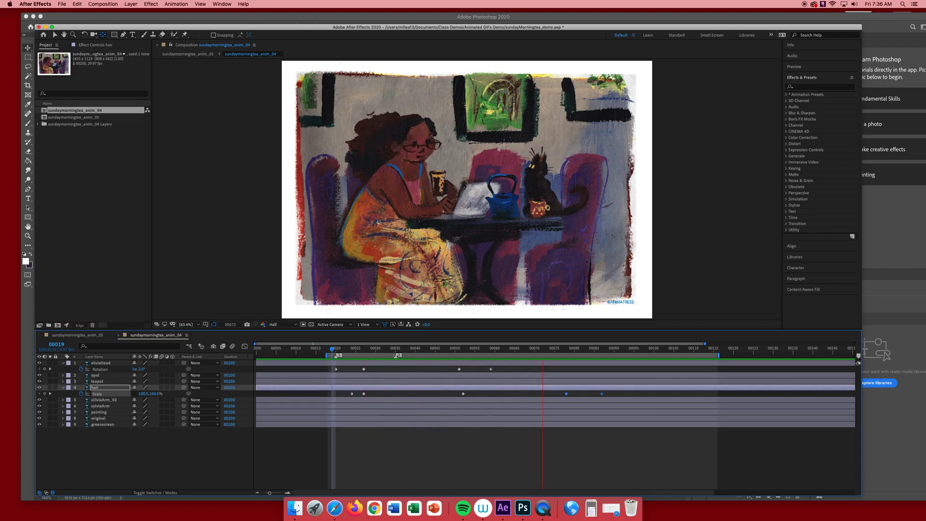
{"action": "left_click_drag", "start_coordinate": [340, 351], "coordinate": [464, 357]}
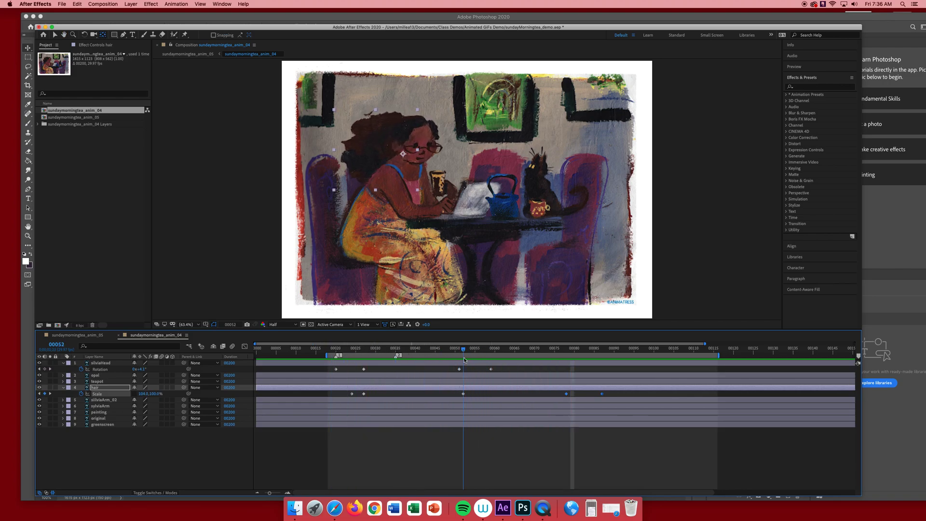
Re-enter the middle hair Scale keyframe's value, preview from frame 37, and collapse silviaHead
{"action": "left_click", "coordinate": [464, 395]}
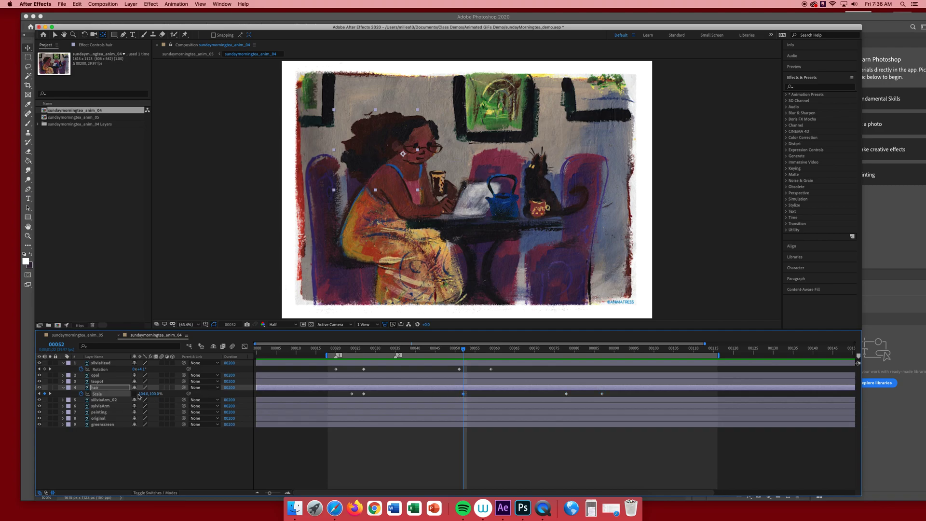
{"action": "left_click", "coordinate": [140, 394]}
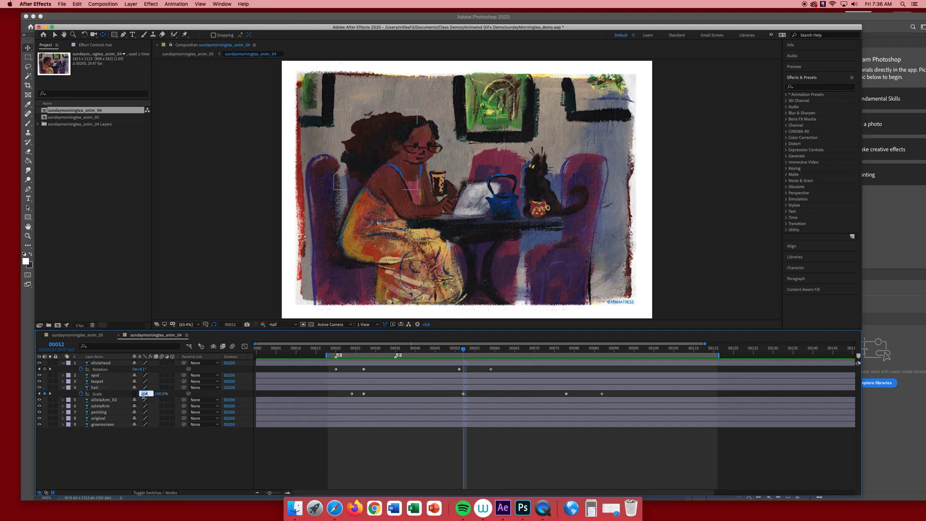
{"action": "key", "text": "Return"}
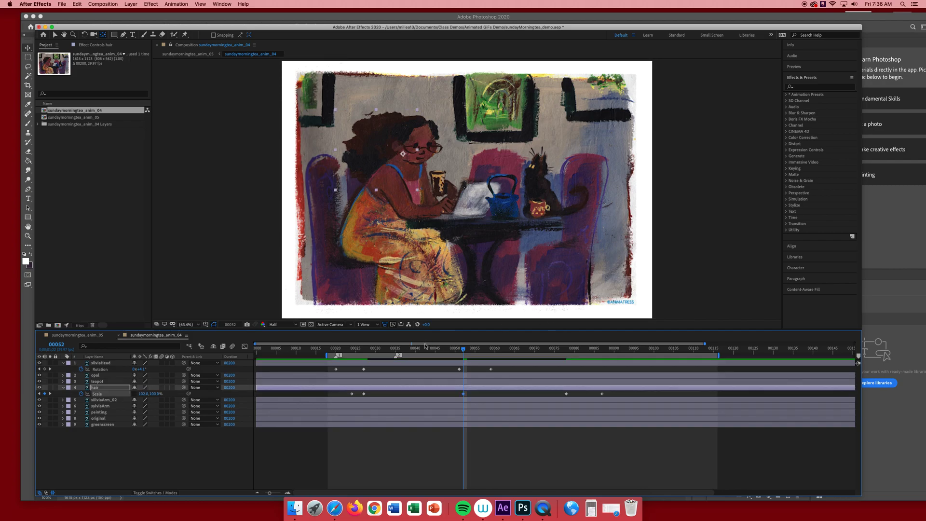
{"action": "left_click_drag", "start_coordinate": [425, 349], "coordinate": [327, 349]}
{"action": "key", "text": "space"}
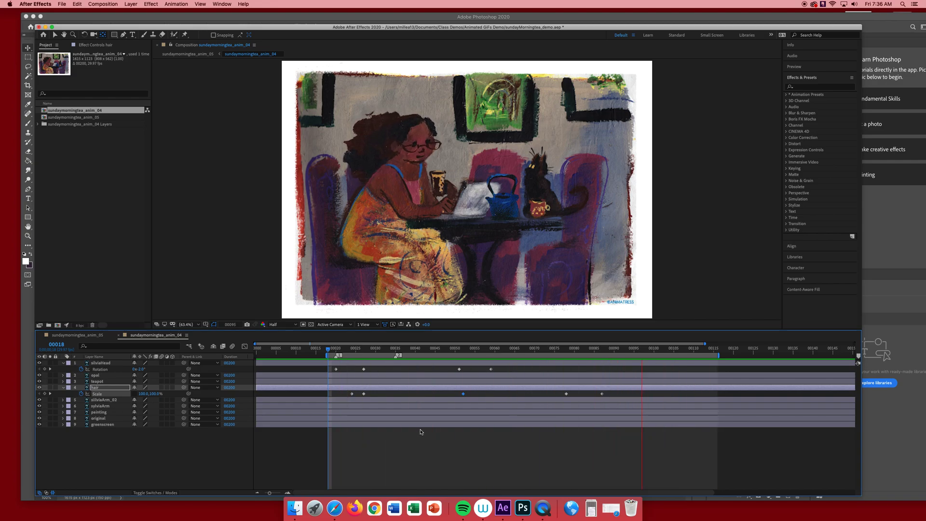
{"action": "key", "text": "space"}
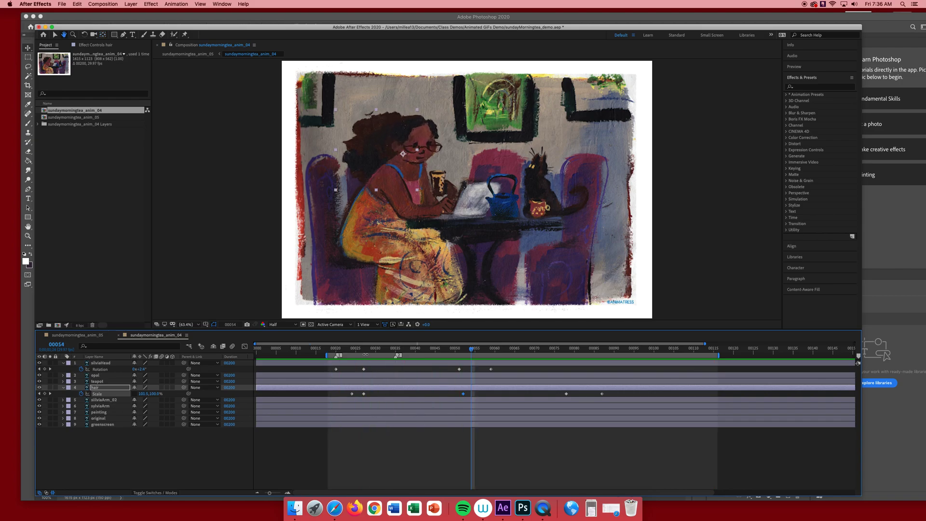
{"action": "left_click_drag", "start_coordinate": [341, 350], "coordinate": [328, 349]}
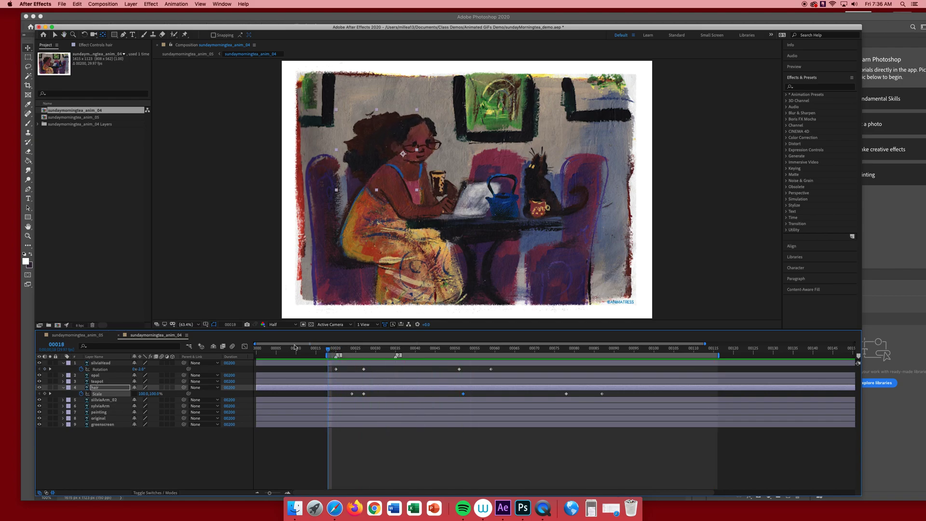
{"action": "left_click", "coordinate": [63, 364]}
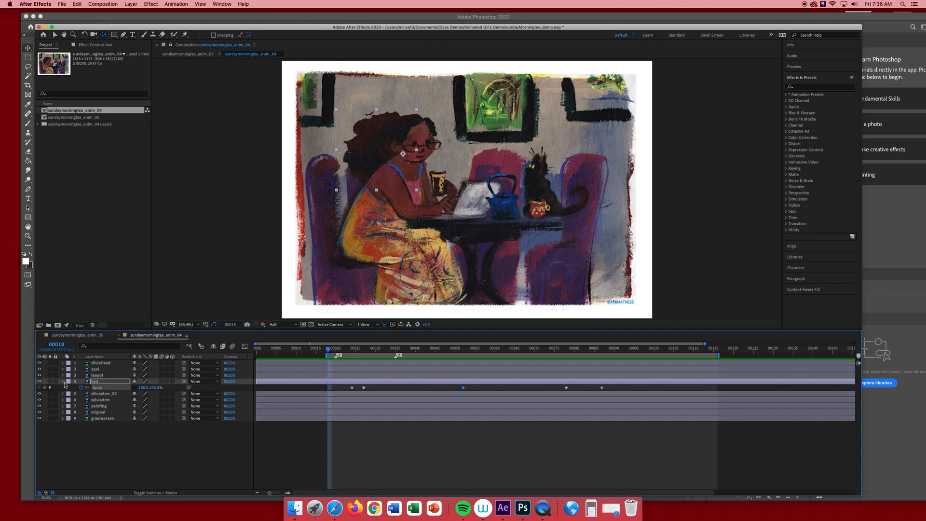
Collapse the hair layer and inspect silviaHead's opacity, rotation, scale and position properties
{"action": "left_click", "coordinate": [64, 384]}
{"action": "left_click", "coordinate": [332, 363]}
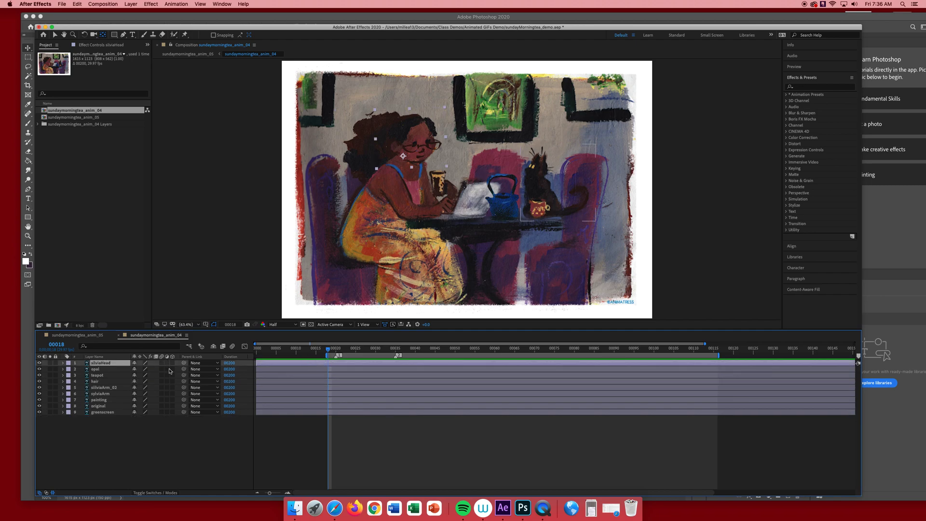
{"action": "key", "text": "t"}
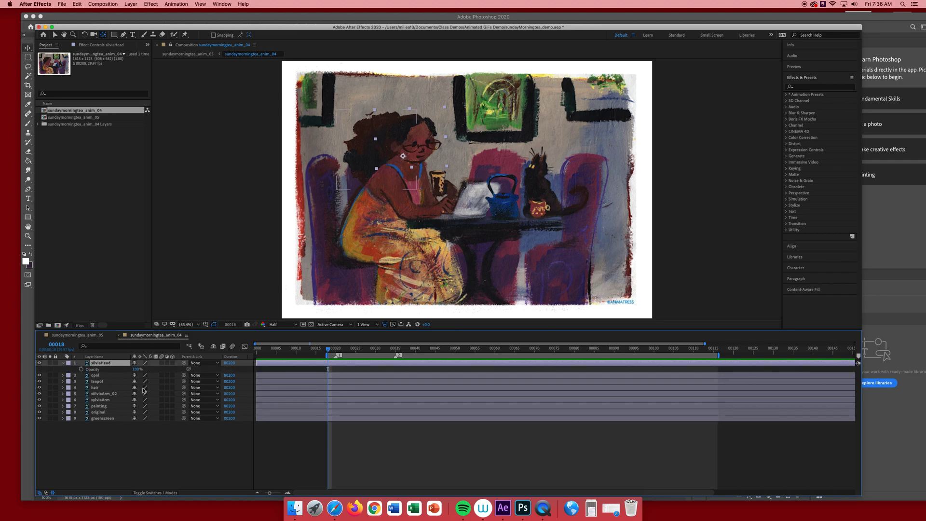
{"action": "key", "text": "r"}
{"action": "key", "text": "s"}
{"action": "key", "text": "p"}
{"action": "left_click", "coordinate": [62, 363]}
Nudge the opal cat slightly higher and set its first Position keyframe at frame 23
{"action": "left_click", "coordinate": [99, 369]}
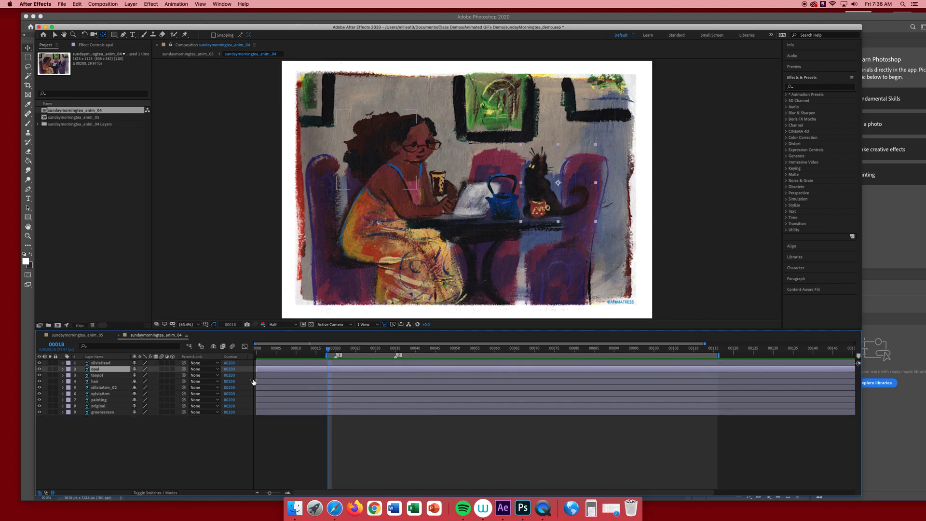
{"action": "key", "text": "p"}
{"action": "left_click_drag", "start_coordinate": [148, 377], "coordinate": [148, 379]}
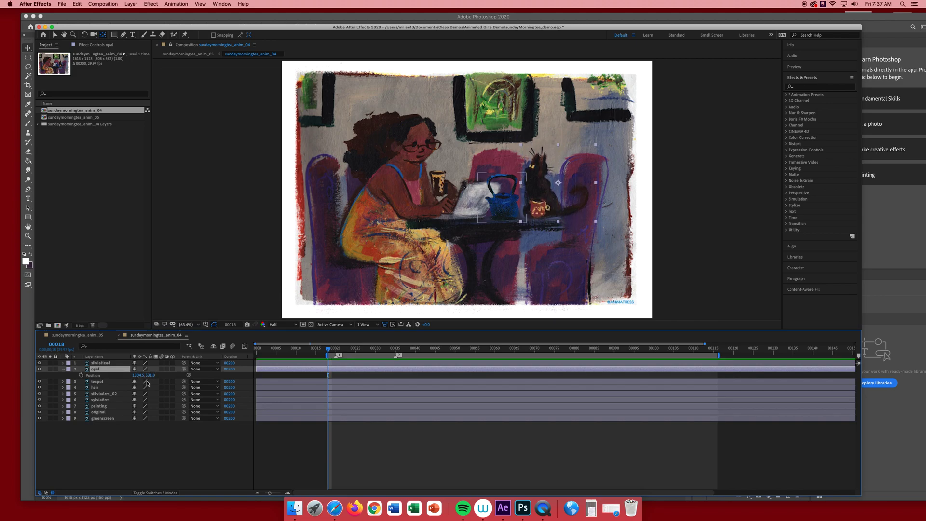
{"action": "mouse_move", "coordinate": [331, 351]}
{"action": "left_mouse_down"}
{"action": "mouse_move", "coordinate": [415, 364]}
{"action": "mouse_move", "coordinate": [348, 357]}
{"action": "left_mouse_up"}
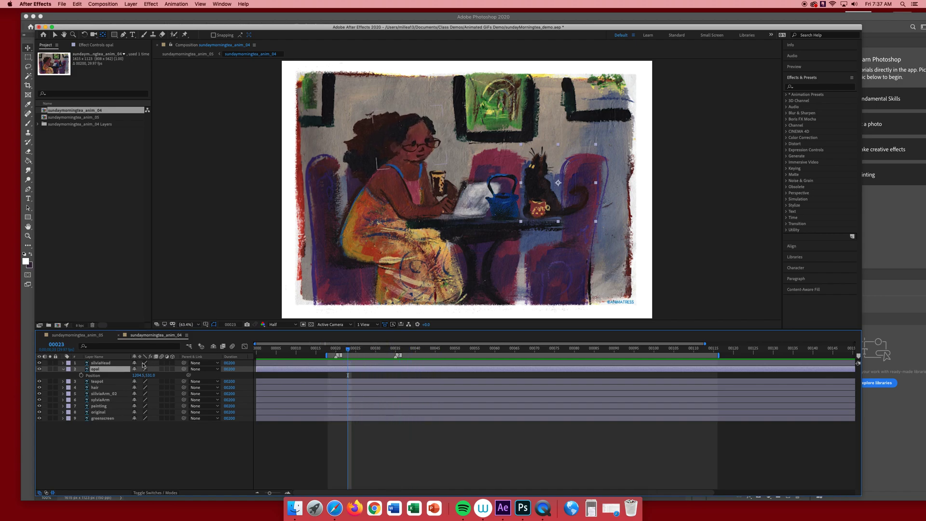
{"action": "left_click", "coordinate": [62, 369]}
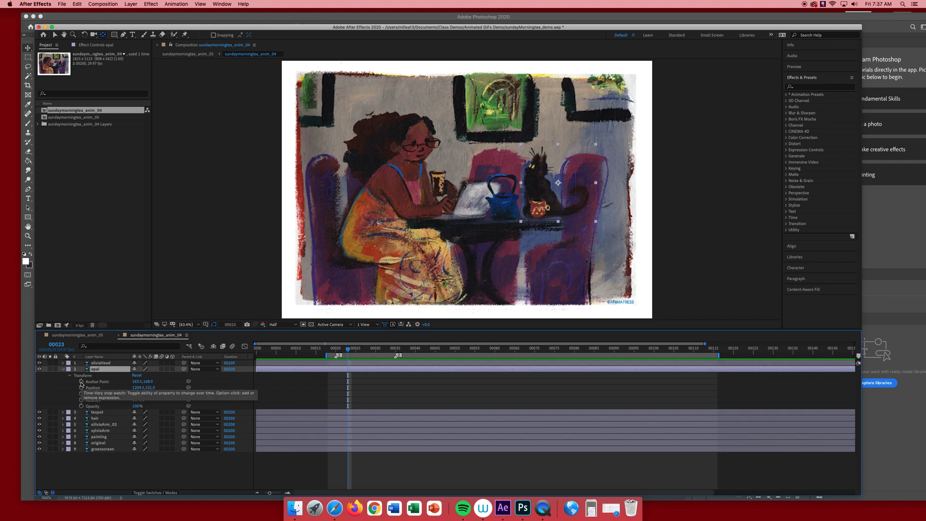
{"action": "left_click", "coordinate": [81, 389]}
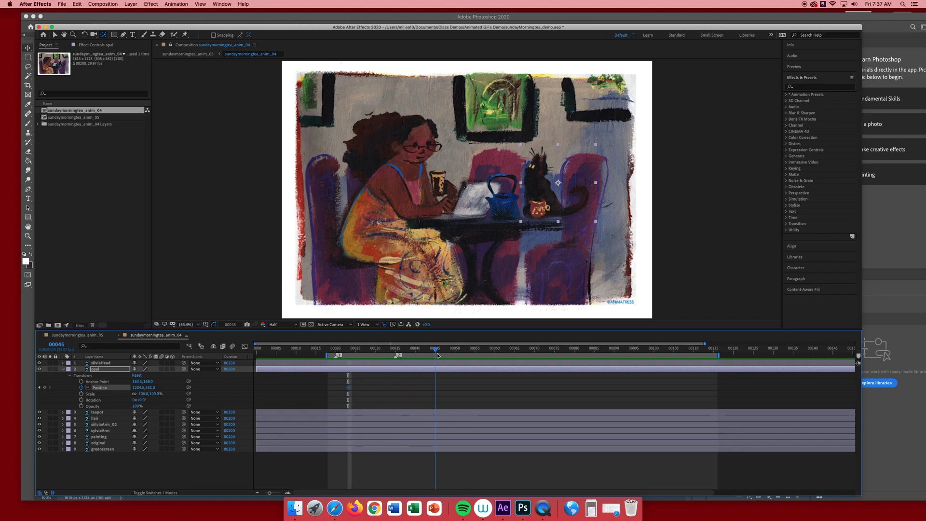
{"action": "left_click_drag", "start_coordinate": [349, 354], "coordinate": [435, 349]}
Drag the cat upward to key its position at frame 45, and add another keyframe at frame 58
{"action": "left_click", "coordinate": [555, 197]}
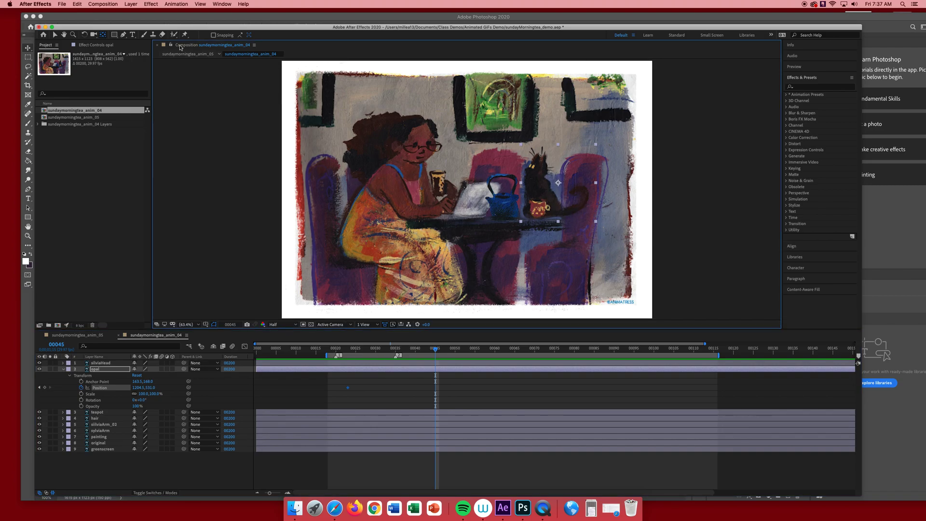
{"action": "left_click", "coordinate": [54, 35]}
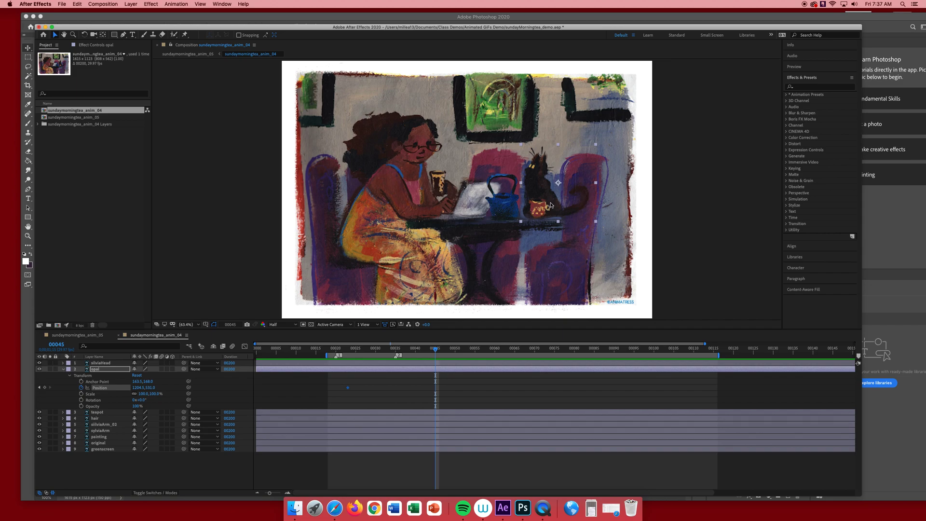
{"action": "left_click_drag", "start_coordinate": [551, 202], "coordinate": [552, 169]}
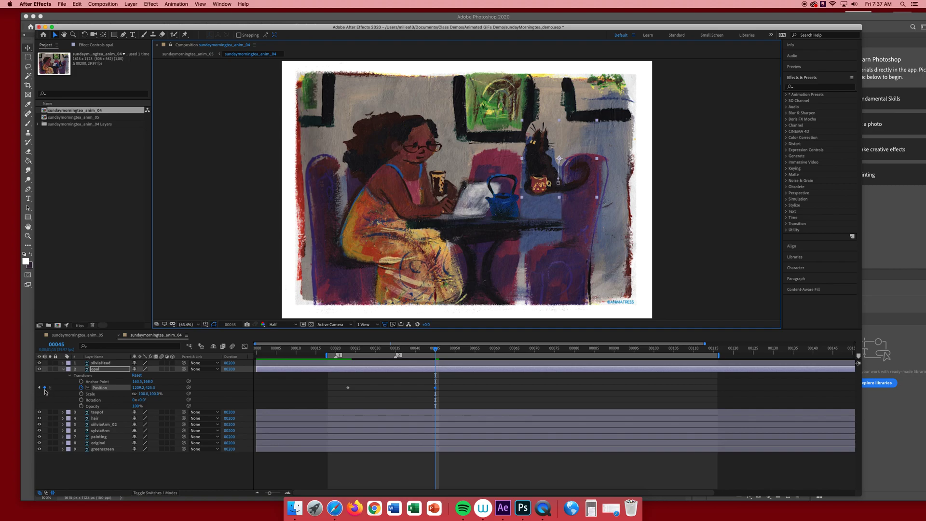
{"action": "left_click_drag", "start_coordinate": [437, 350], "coordinate": [487, 351]}
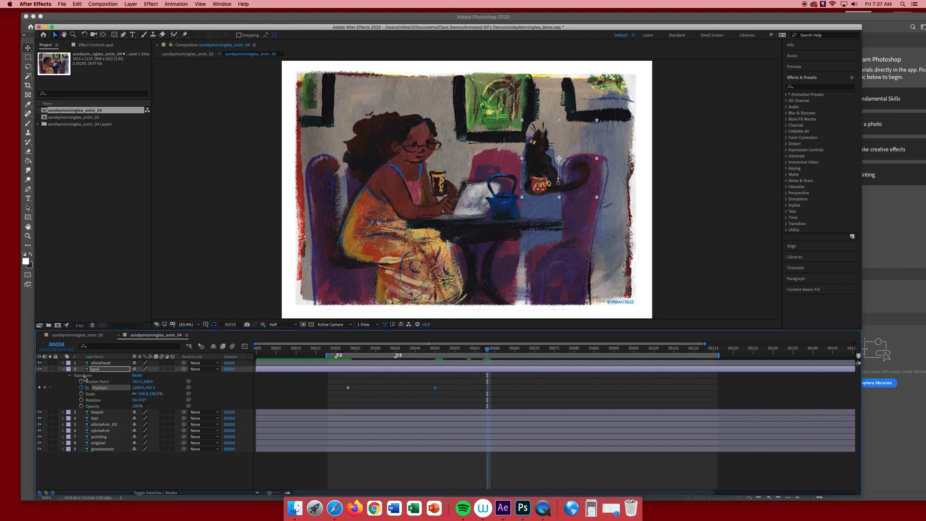
{"action": "left_click", "coordinate": [44, 388]}
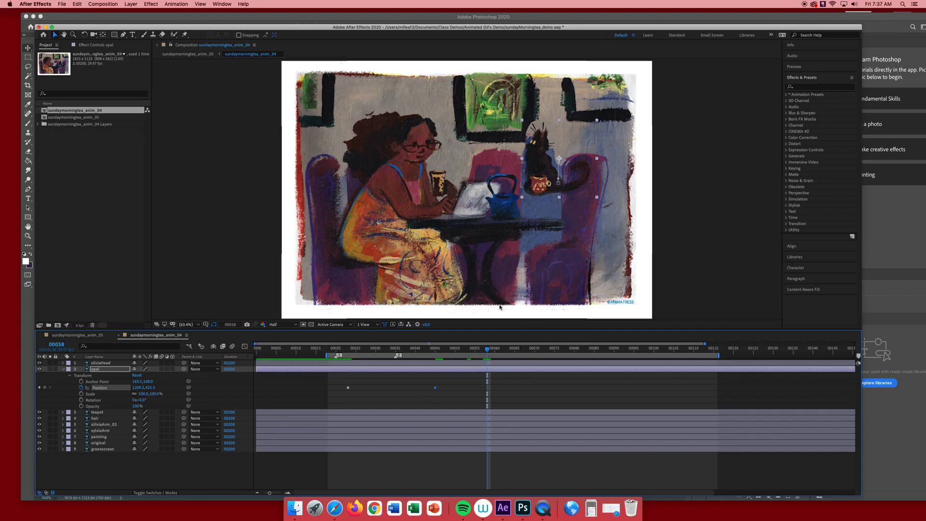
Set the opal cat's Position Y to 531 at frame 72 and preview the cat and head motion
{"action": "left_click", "coordinate": [352, 348]}
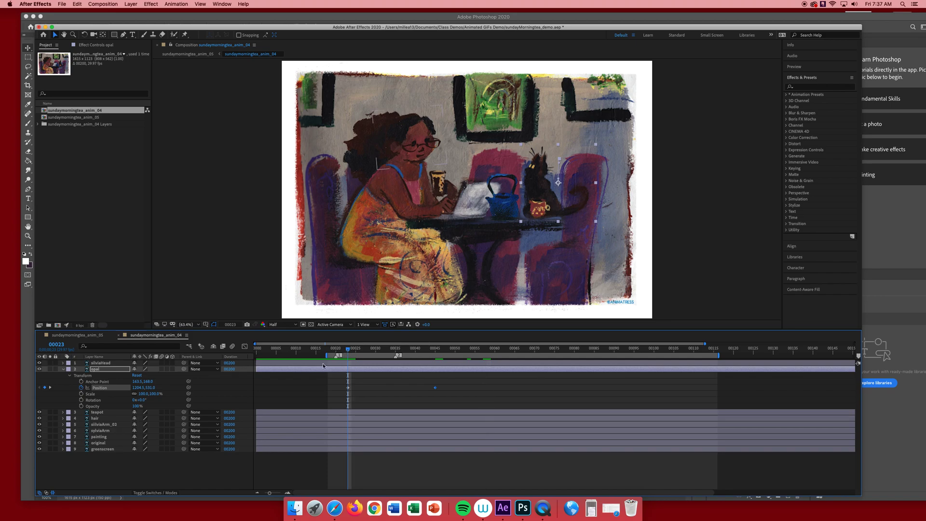
{"action": "left_click_drag", "start_coordinate": [390, 352], "coordinate": [543, 349]}
{"action": "left_click", "coordinate": [150, 388]}
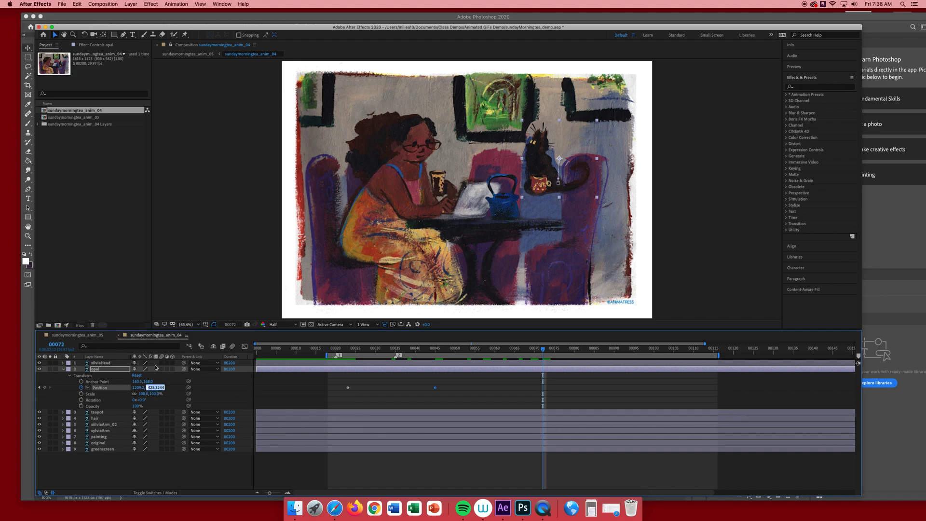
{"action": "type", "text": "531"}
{"action": "key", "text": "Return"}
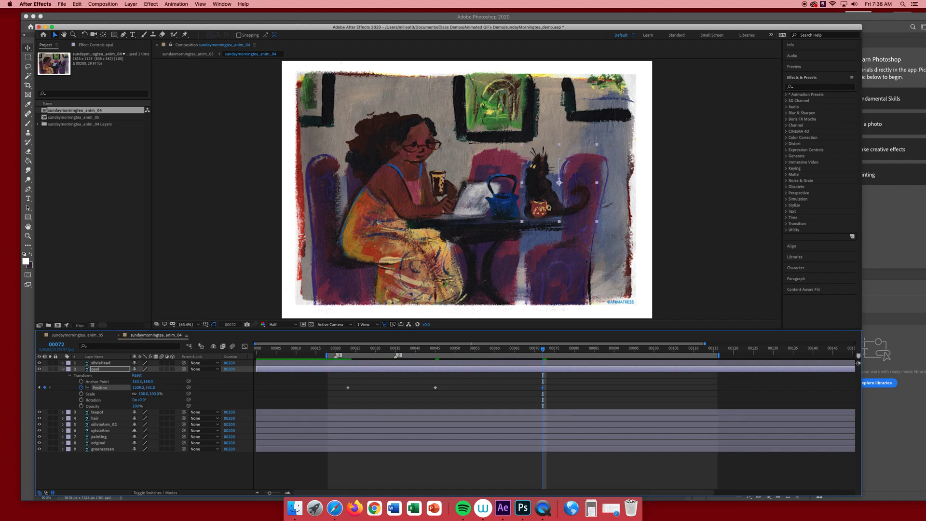
{"action": "key", "text": "space"}
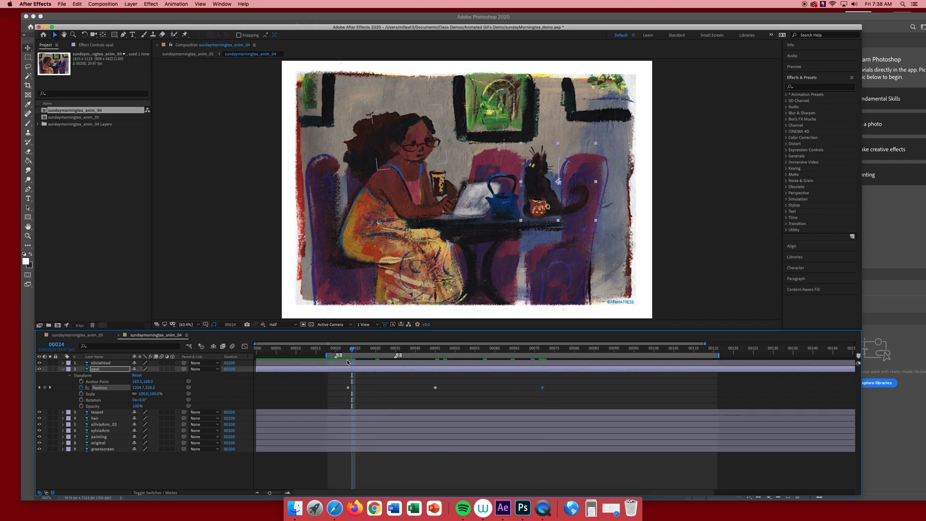
{"action": "key", "text": "space"}
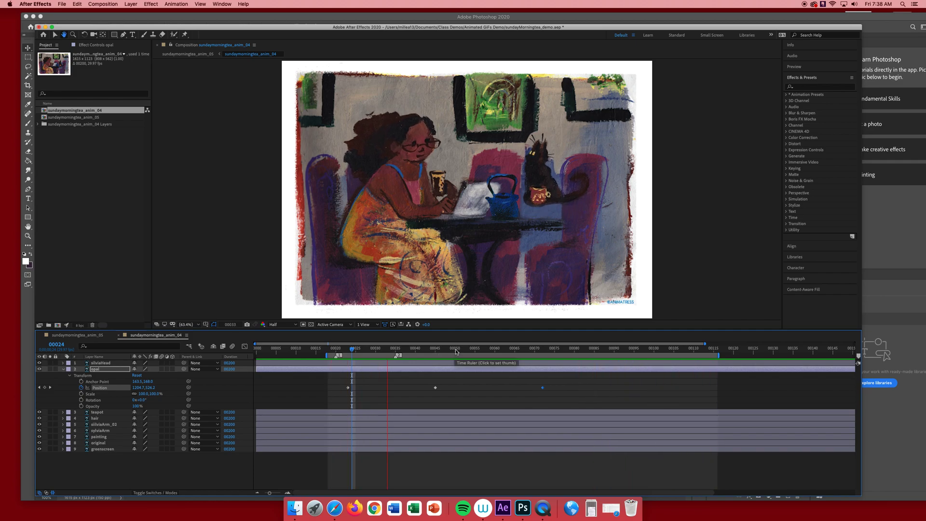
{"action": "key", "text": "space"}
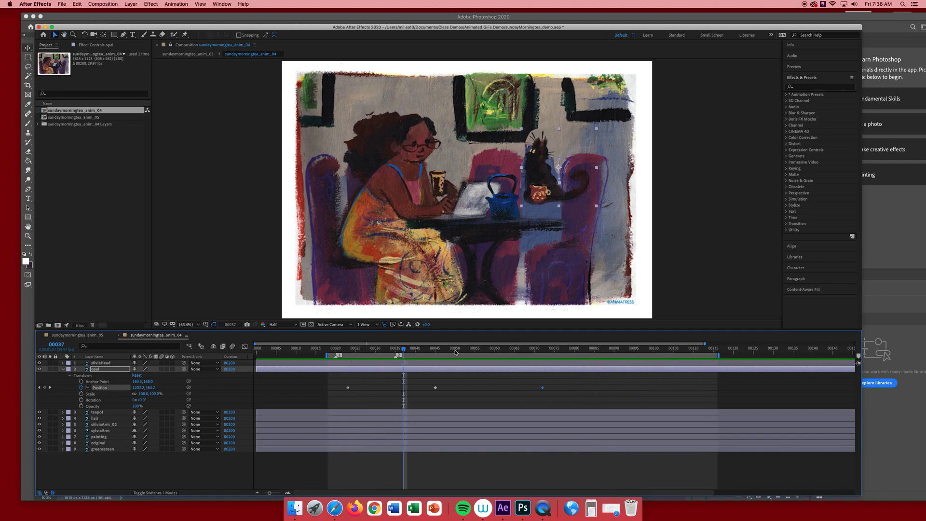
Remove the opal layer's Position animation and fix its Y position at 531
{"action": "left_click", "coordinate": [64, 369]}
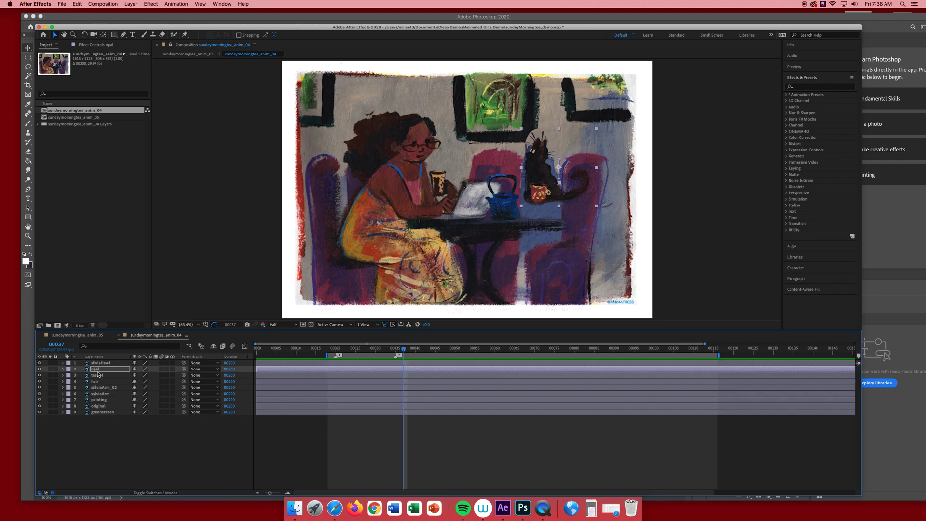
{"action": "key", "text": "p"}
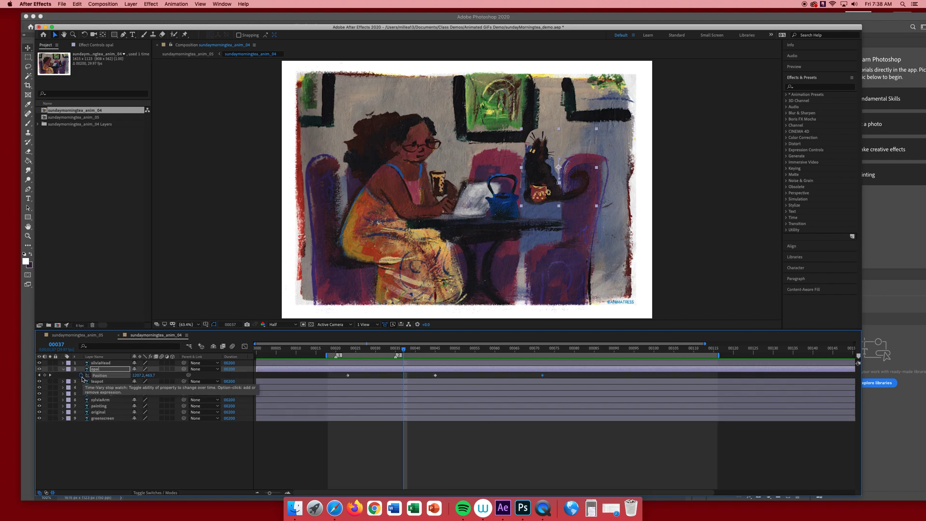
{"action": "left_click", "coordinate": [82, 376]}
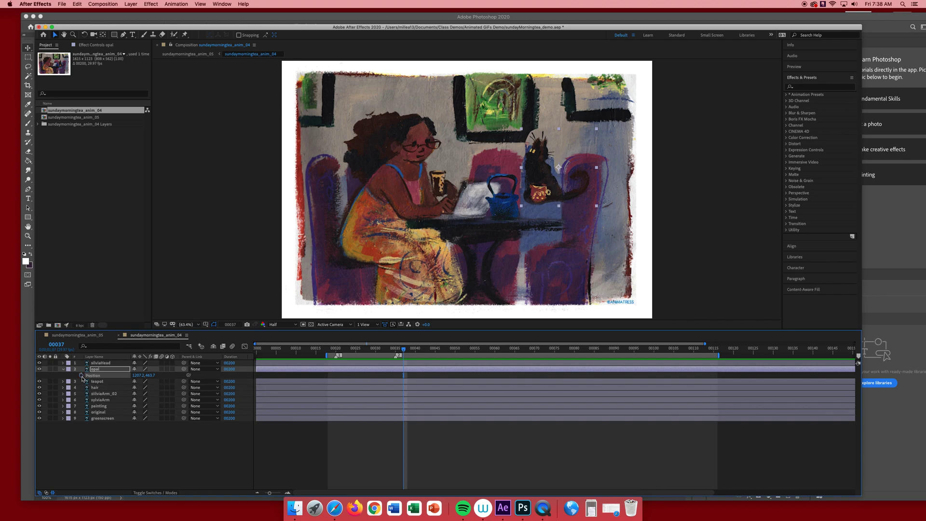
{"action": "left_click", "coordinate": [151, 377]}
{"action": "type", "text": "5"}
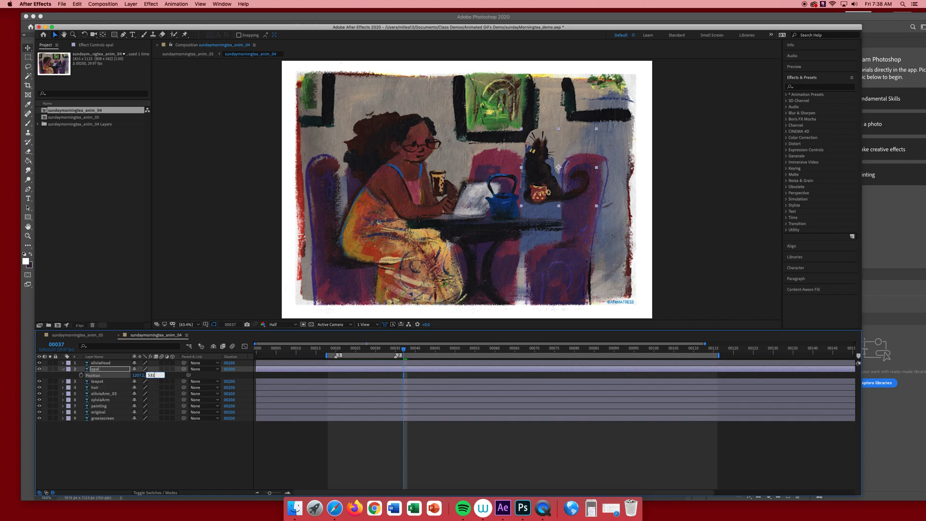
{"action": "type", "text": "31"}
{"action": "key", "text": "Return"}
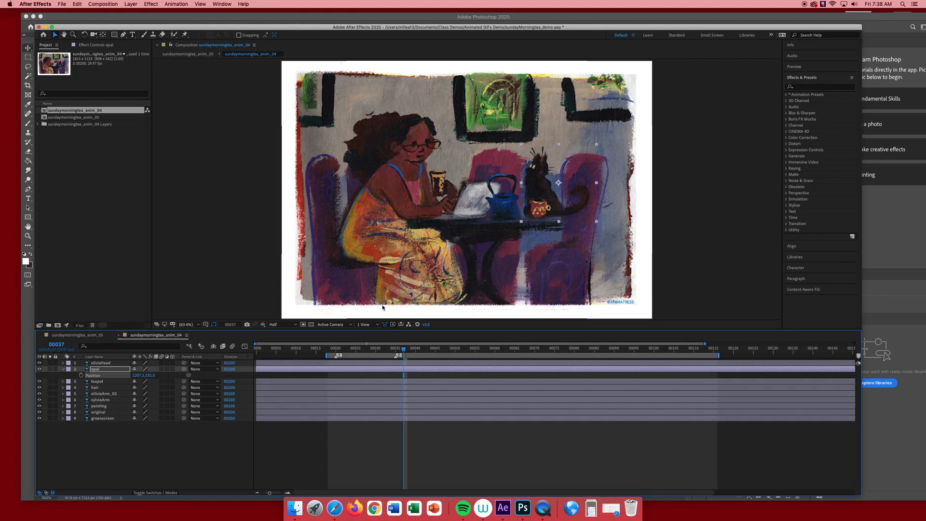
Save the project, solo the opal layer, and bring Photoshop to the front
{"action": "key", "text": "super+s"}
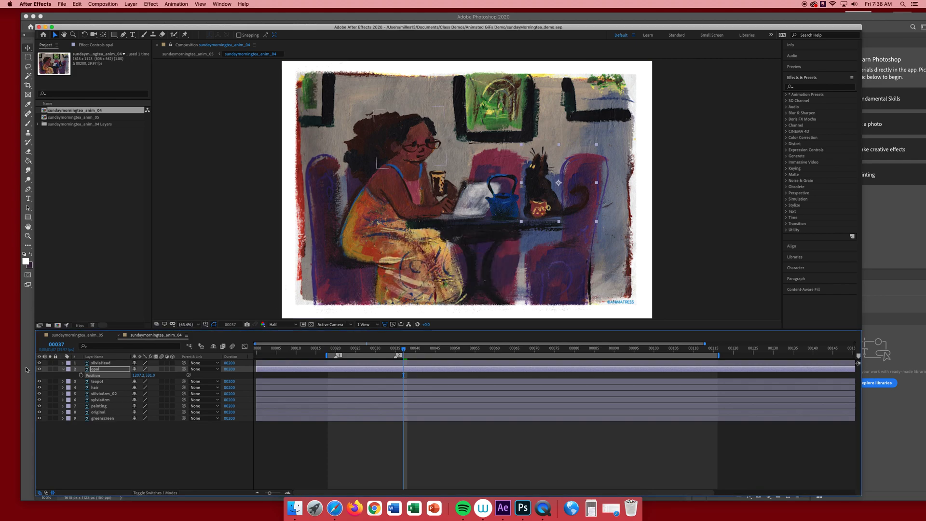
{"action": "left_click", "coordinate": [50, 369]}
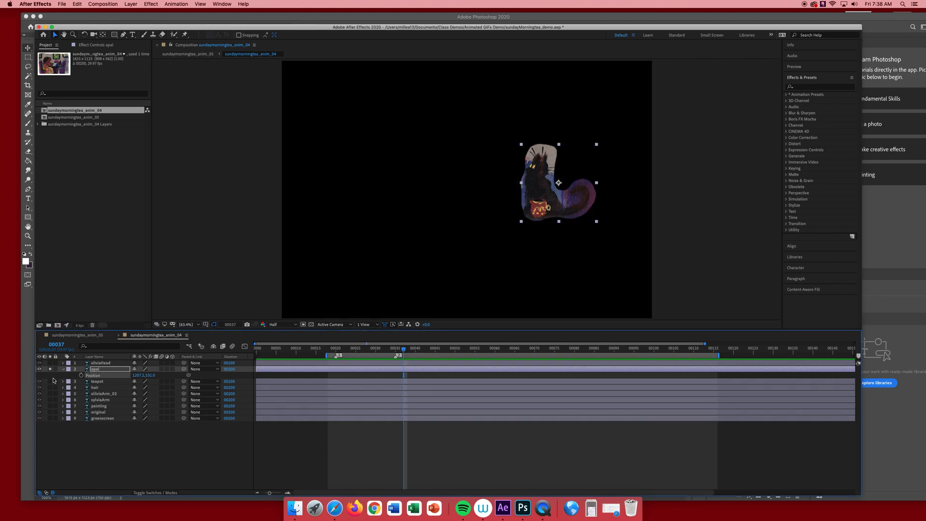
{"action": "left_click", "coordinate": [523, 509]}
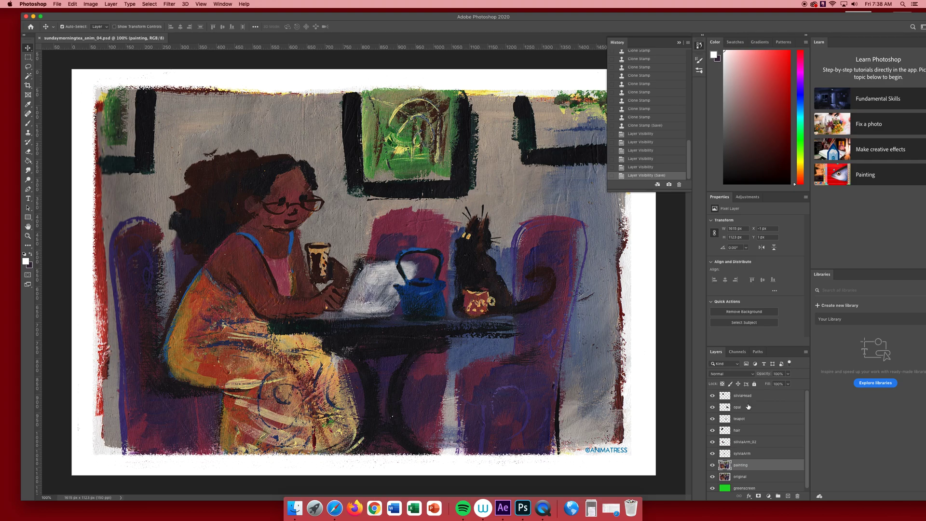
Select the opal layer, inspect the cat alone by hiding other layers, then save
{"action": "left_click", "coordinate": [726, 408]}
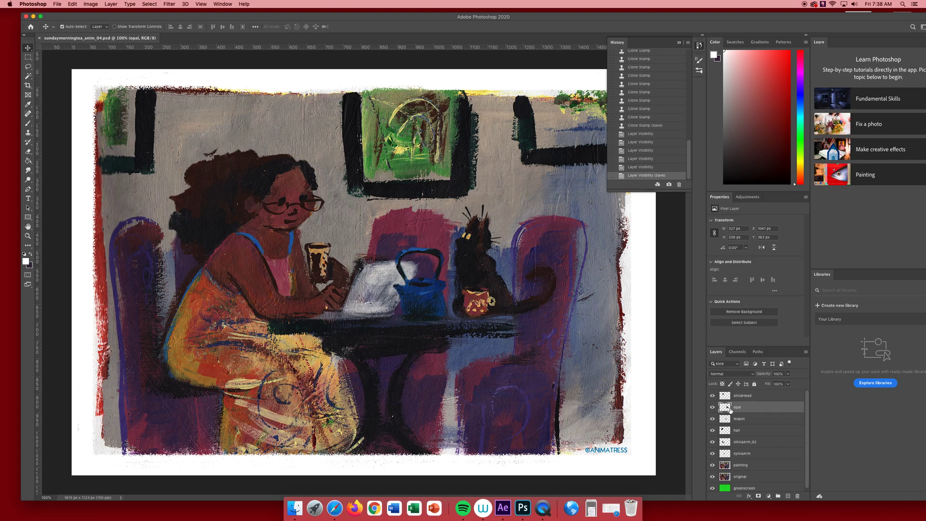
{"action": "left_click_drag", "start_coordinate": [713, 420], "coordinate": [712, 464]}
{"action": "left_click", "coordinate": [712, 466]}
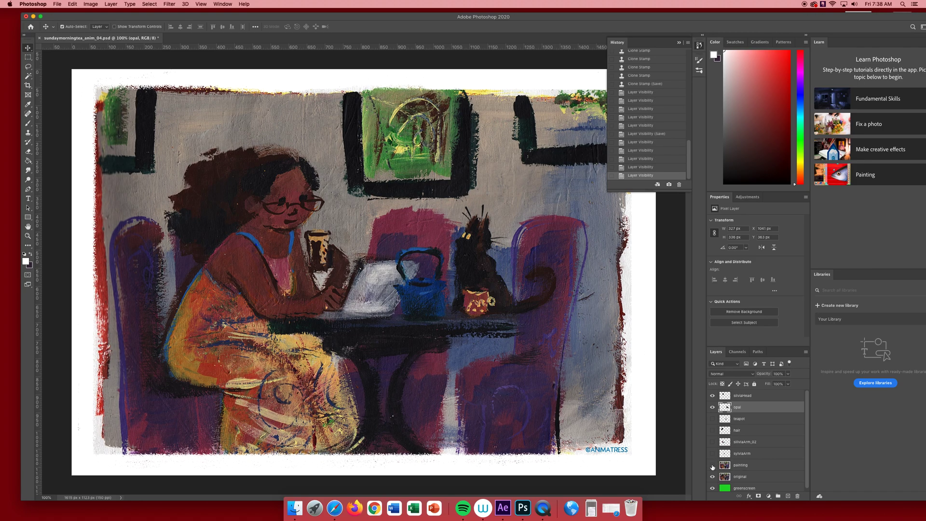
{"action": "left_click", "coordinate": [713, 395]}
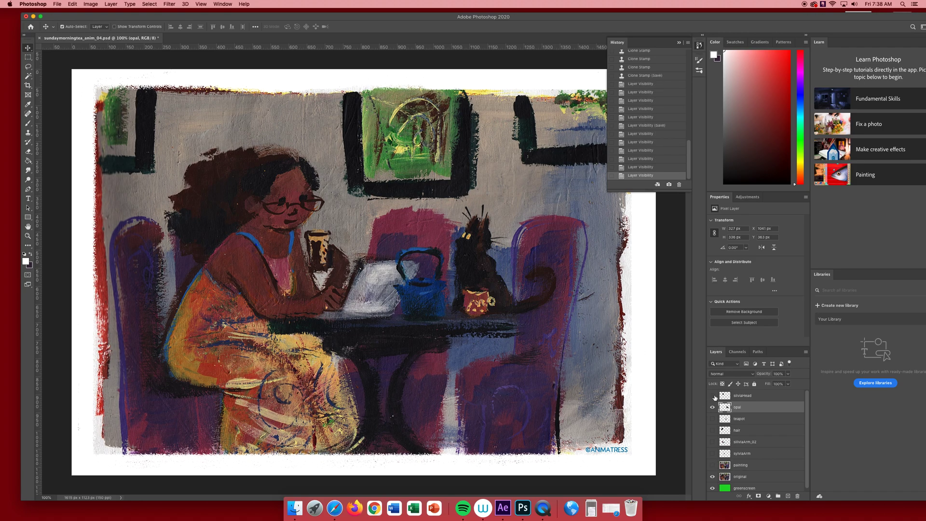
{"action": "left_click", "coordinate": [713, 477]}
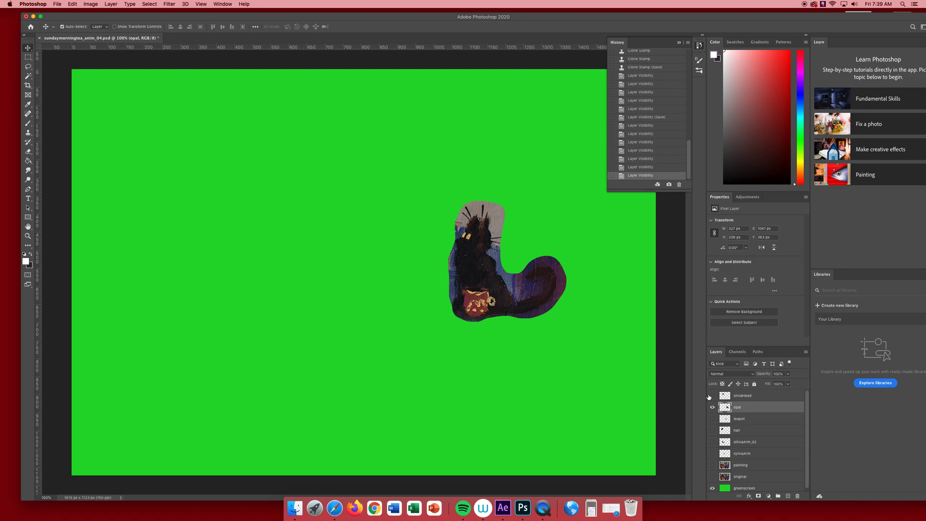
{"action": "left_click_drag", "start_coordinate": [713, 396], "coordinate": [713, 479]}
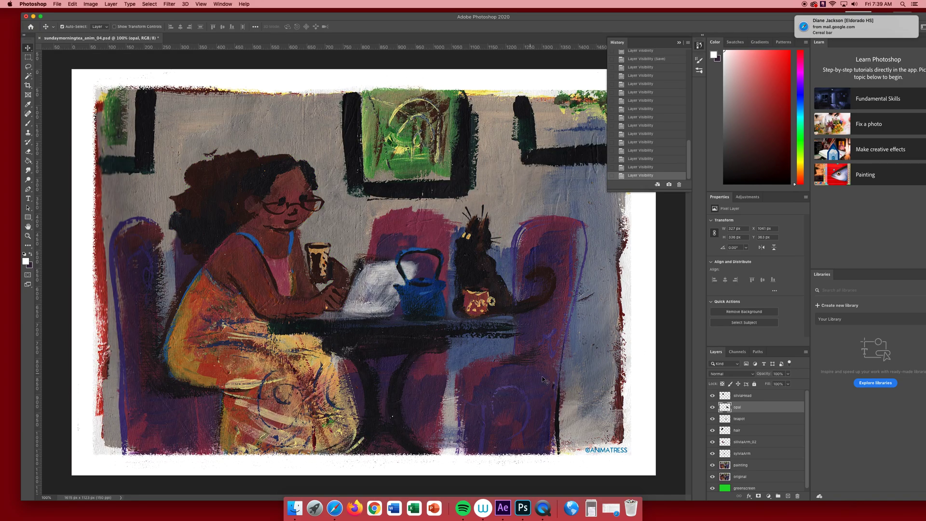
{"action": "key", "text": "super+s"}
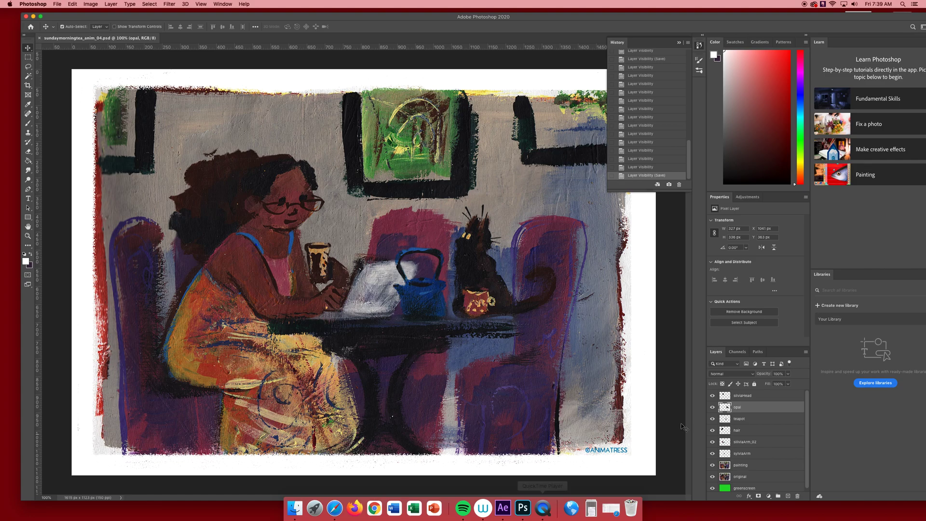
Hide the other layers and add a layer mask to the opal layer
{"action": "left_click", "coordinate": [712, 419]}
{"action": "left_click", "coordinate": [713, 430]}
{"action": "left_click", "coordinate": [712, 442]}
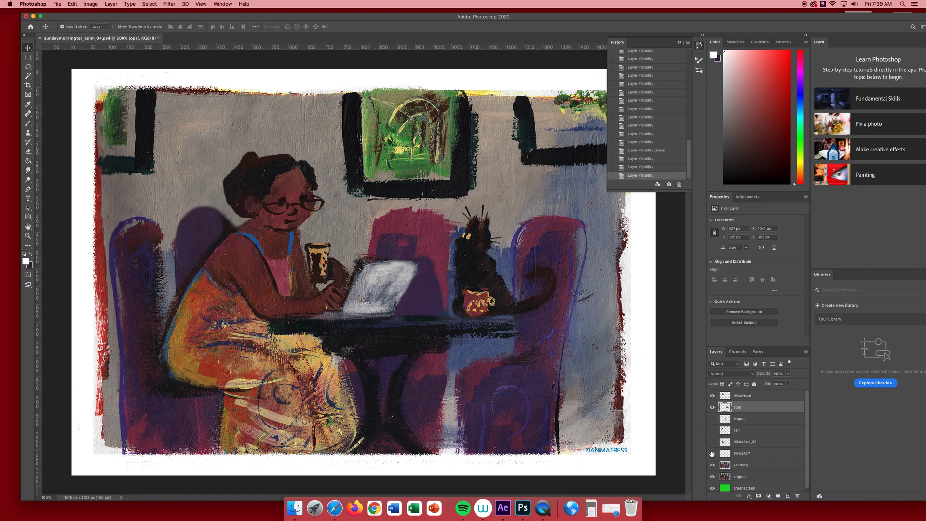
{"action": "left_click", "coordinate": [713, 454]}
{"action": "left_click", "coordinate": [713, 396]}
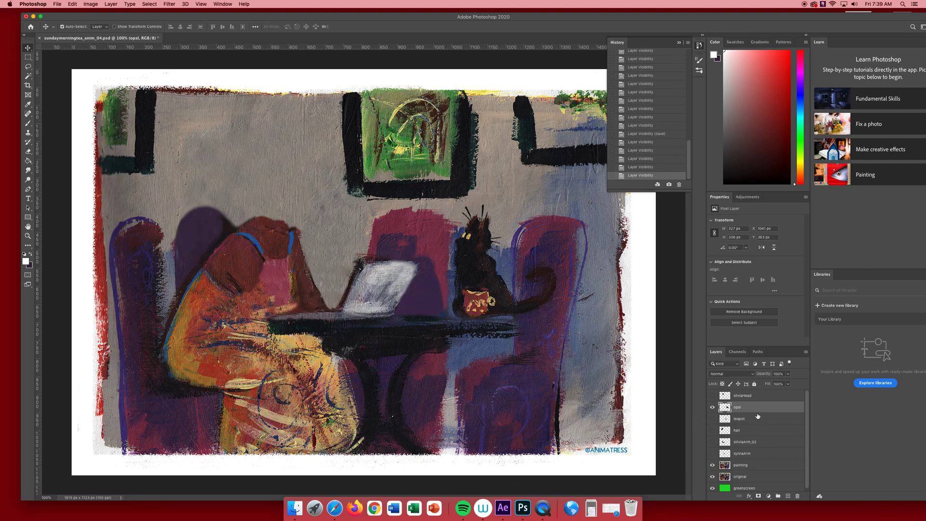
{"action": "left_click", "coordinate": [758, 497]}
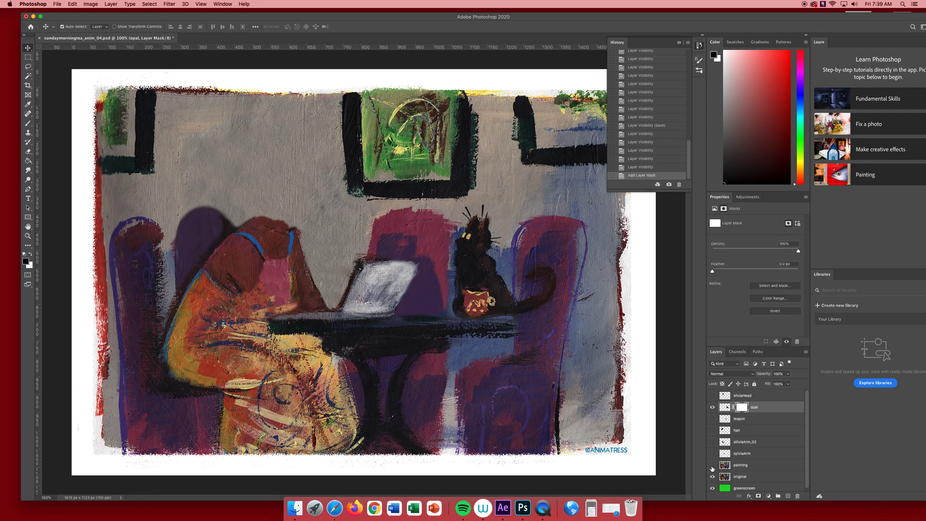
{"action": "left_click", "coordinate": [713, 465]}
{"action": "left_click", "coordinate": [713, 477]}
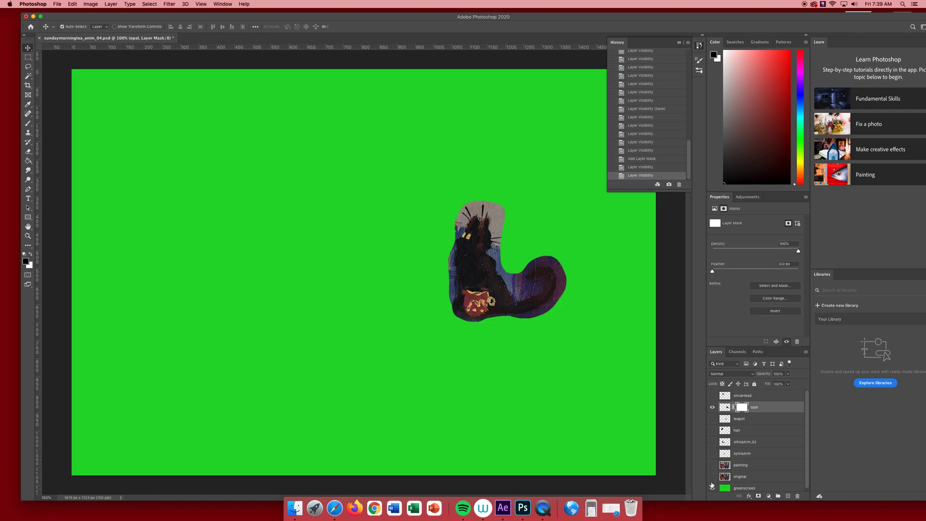
Brush black on the opal mask over the grey corner, restore the head in white, and save
{"action": "left_click", "coordinate": [27, 124]}
{"action": "left_click_drag", "start_coordinate": [504, 209], "coordinate": [503, 216]}
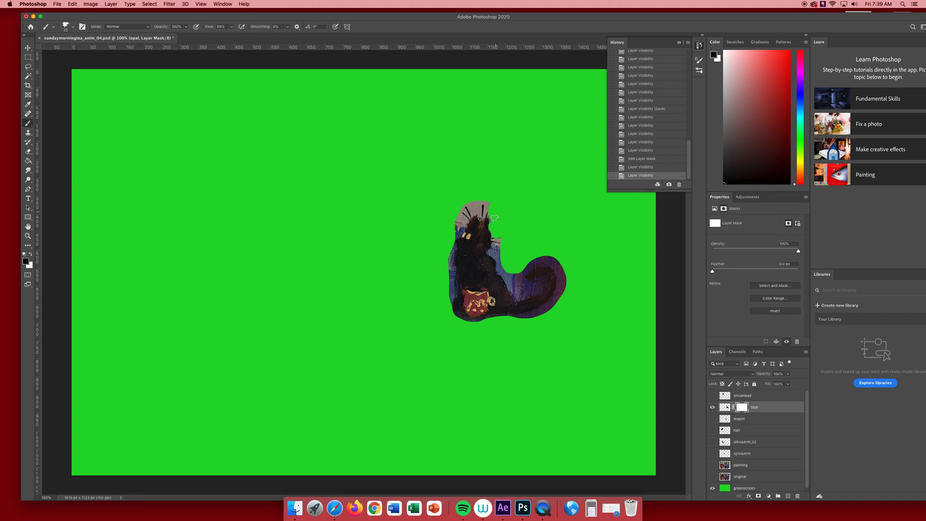
{"action": "left_click", "coordinate": [496, 216]}
{"action": "key", "text": "x"}
{"action": "key", "text": "x"}
{"action": "key", "text": "x"}
{"action": "key", "text": "x"}
{"action": "key", "text": "x"}
{"action": "key", "text": "x"}
{"action": "key", "text": "x"}
{"action": "key", "text": "x"}
{"action": "key", "text": "x"}
{"action": "key", "text": "x"}
{"action": "key", "text": "x"}
{"action": "left_click_drag", "start_coordinate": [493, 226], "coordinate": [498, 234]}
{"action": "key", "text": "super+s"}
Make all seven layers visible again, save, and return to After Effects
{"action": "left_click", "coordinate": [713, 396]}
{"action": "left_click", "coordinate": [713, 418]}
{"action": "left_click", "coordinate": [713, 431]}
{"action": "left_click", "coordinate": [713, 442]}
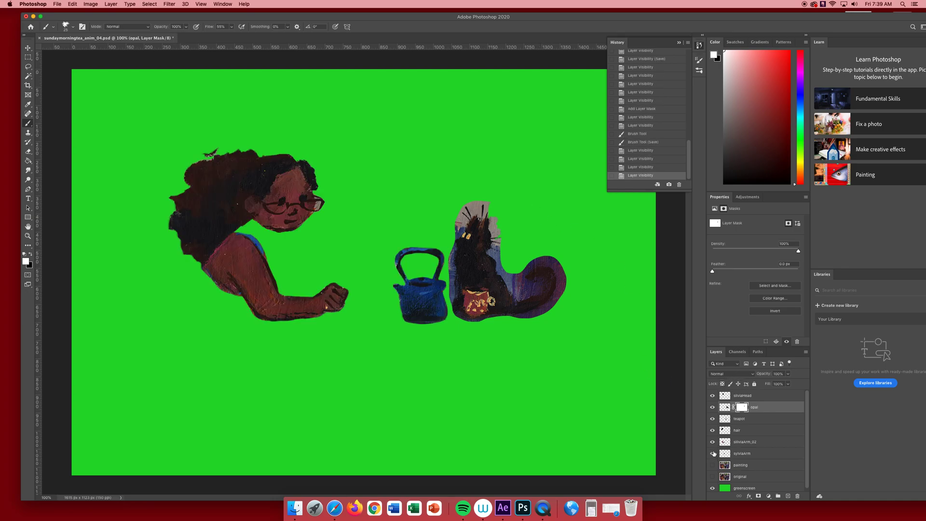
{"action": "left_click", "coordinate": [712, 454]}
{"action": "left_click", "coordinate": [713, 465]}
{"action": "left_click", "coordinate": [713, 477]}
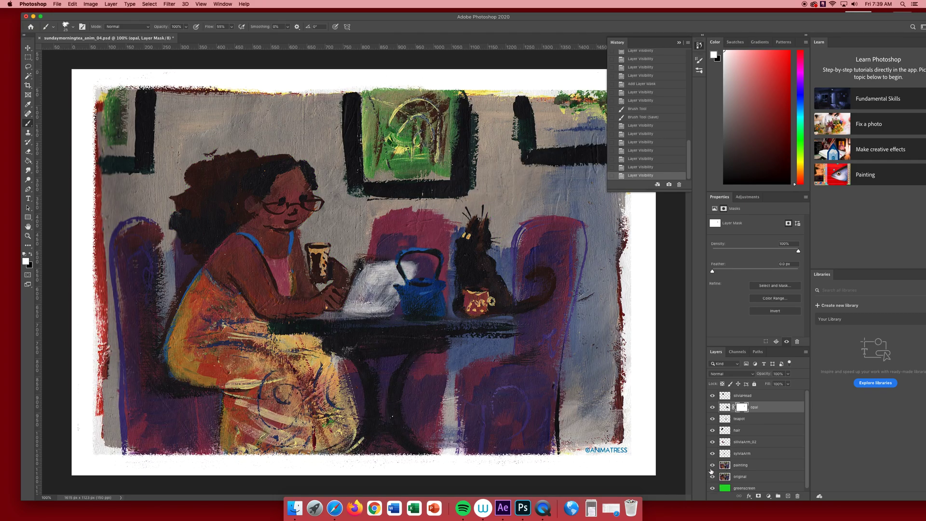
{"action": "key", "text": "super+s"}
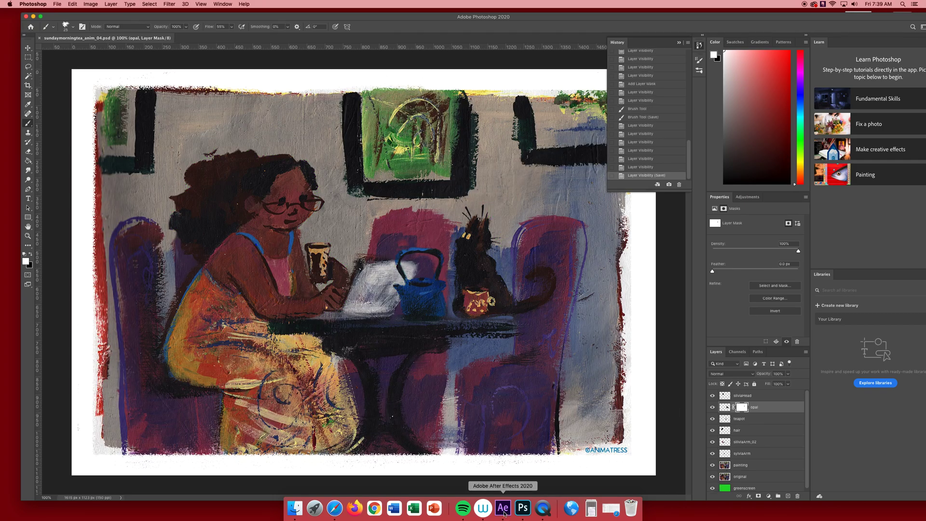
{"action": "left_click", "coordinate": [503, 509]}
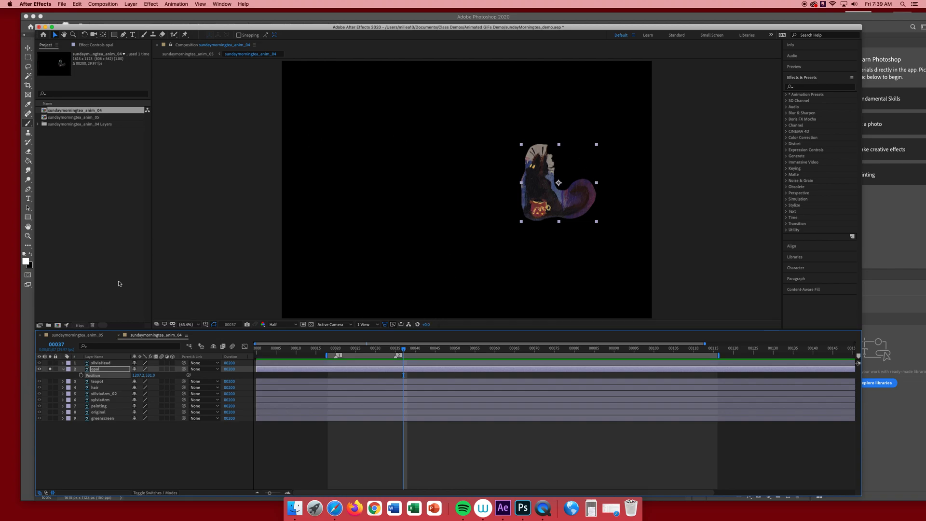
Place two Puppet Position Pins along the opal cat's base
{"action": "left_click", "coordinate": [185, 35]}
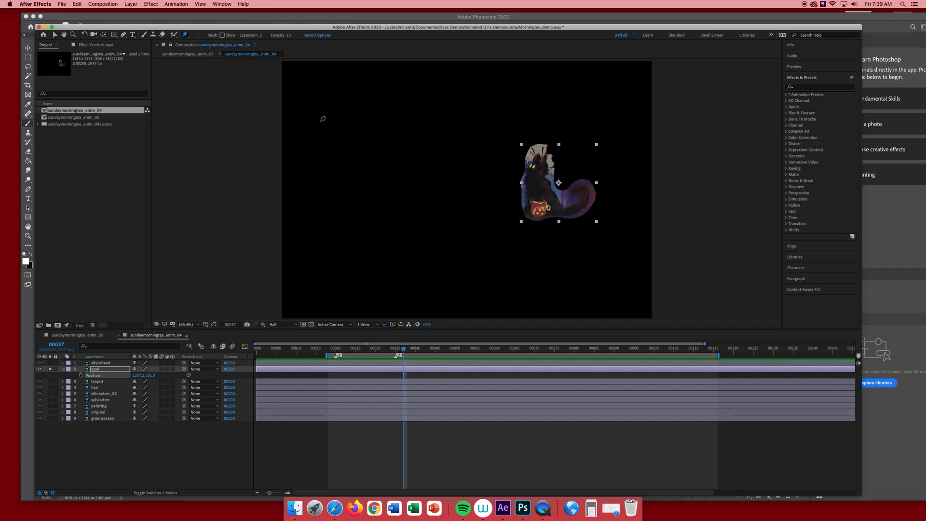
{"action": "left_click", "coordinate": [188, 38]}
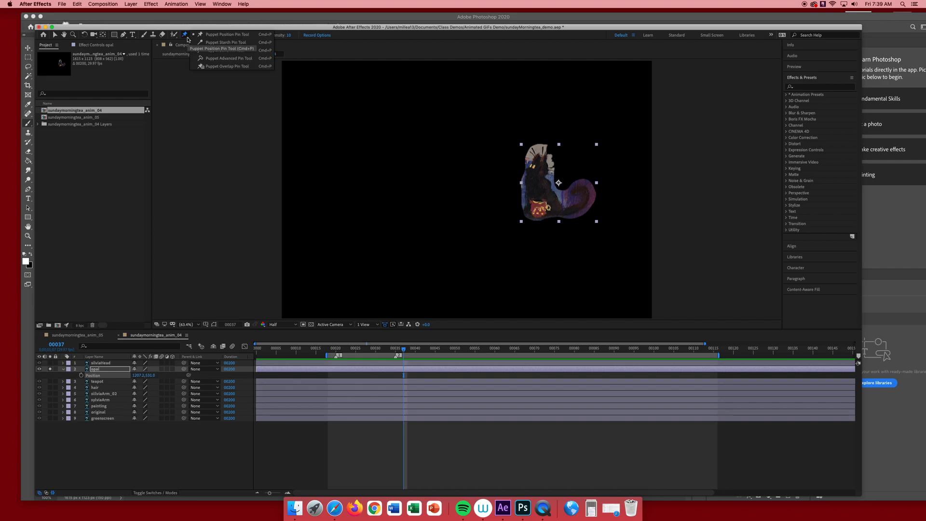
{"action": "left_click", "coordinate": [221, 34]}
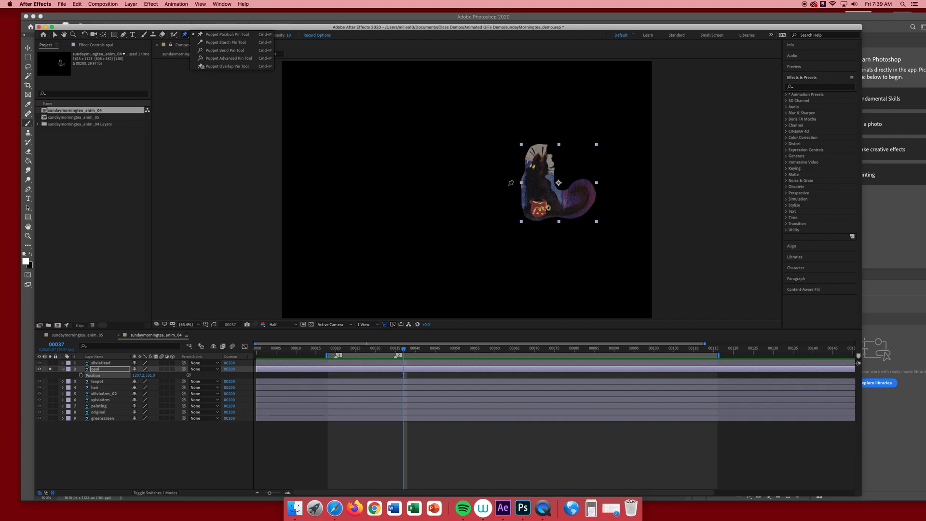
{"action": "left_click", "coordinate": [530, 214]}
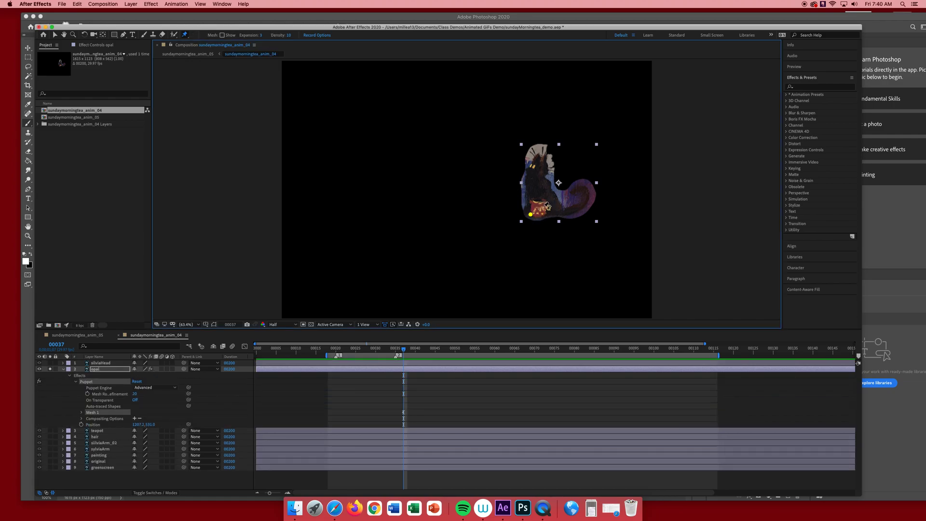
{"action": "left_click", "coordinate": [565, 215]}
{"action": "left_click", "coordinate": [185, 37]}
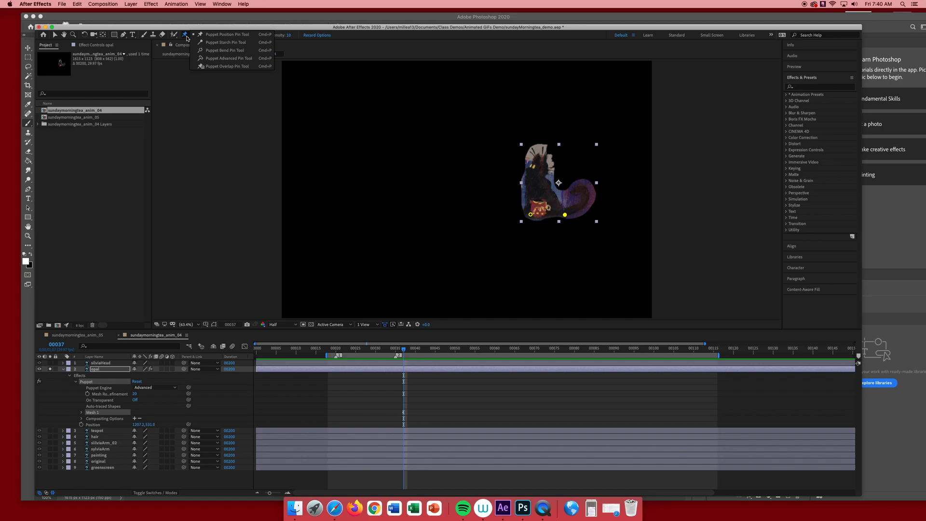
{"action": "left_click", "coordinate": [205, 34]}
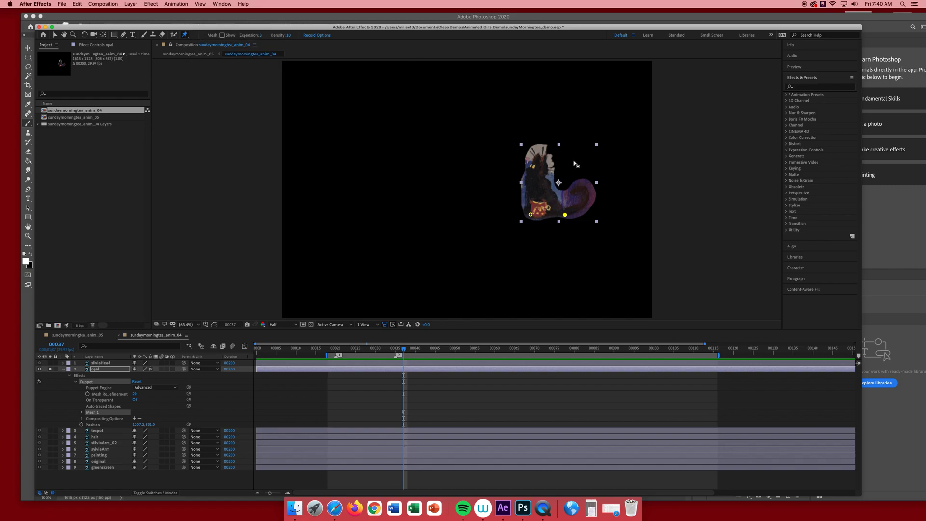
Add puppet pins at the cat's tail tip and body, then select the tail-tip pin
{"action": "left_click", "coordinate": [582, 186]}
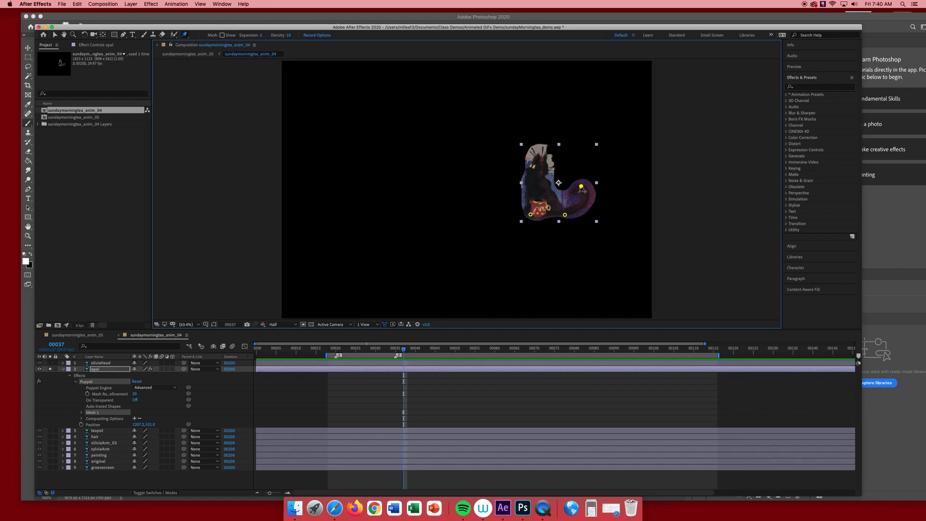
{"action": "left_click", "coordinate": [532, 175]}
{"action": "left_click", "coordinate": [55, 35]}
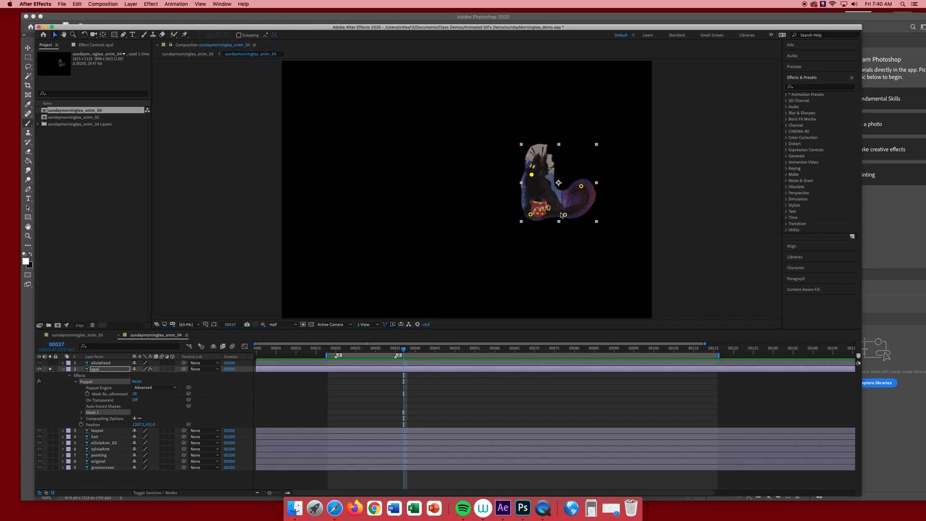
{"action": "left_click", "coordinate": [584, 189]}
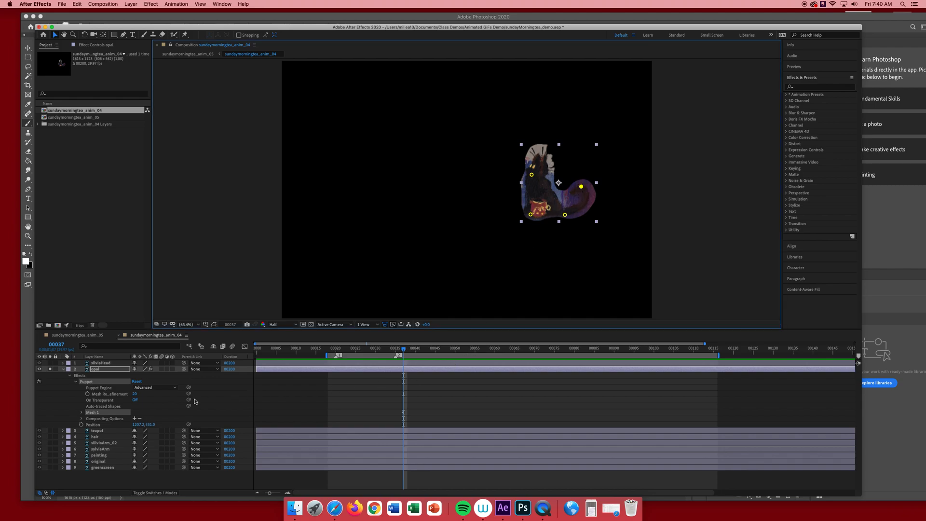
Expand Mesh 1 and its Deform pin list in a taller Timeline panel
{"action": "left_click", "coordinate": [81, 418]}
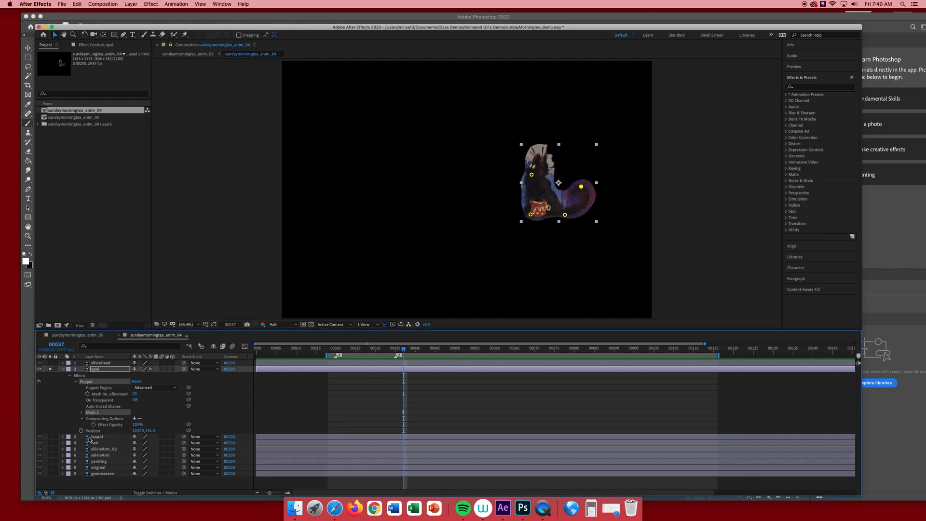
{"action": "left_click", "coordinate": [82, 413]}
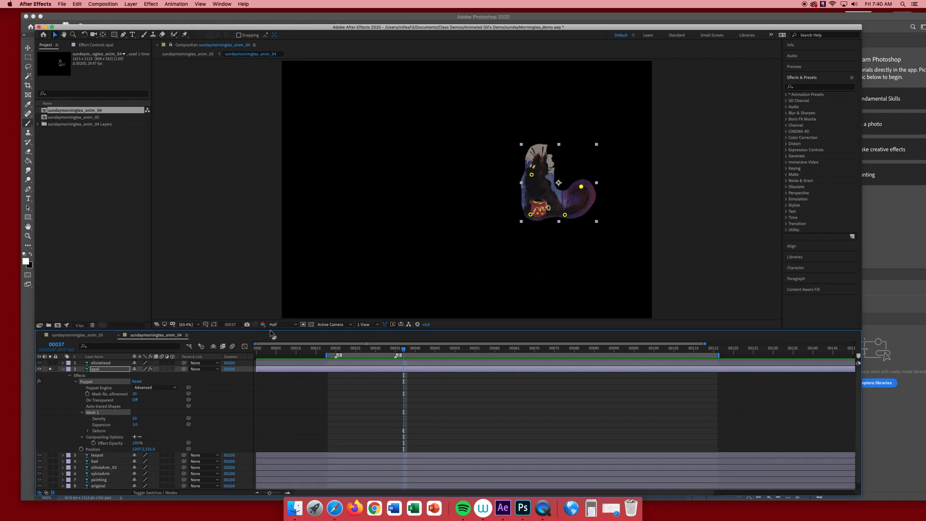
{"action": "left_click_drag", "start_coordinate": [273, 331], "coordinate": [285, 297]}
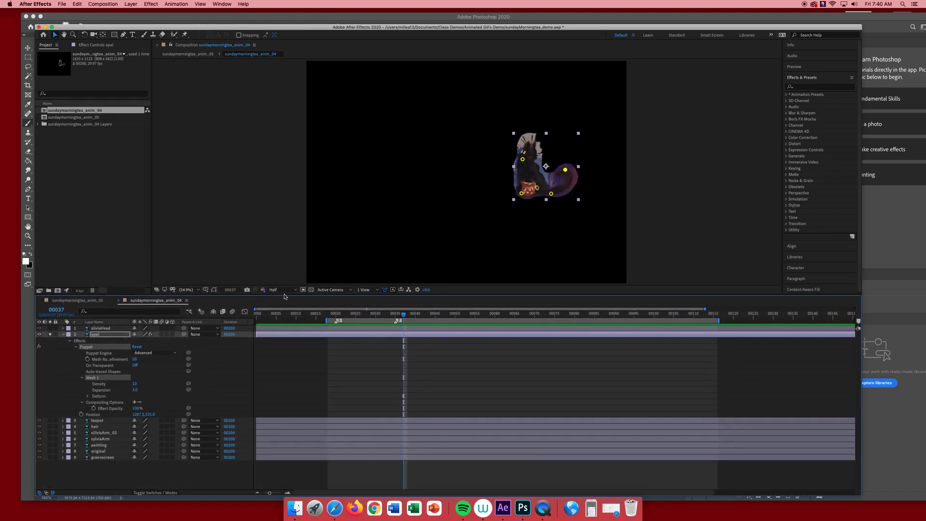
{"action": "left_click", "coordinate": [88, 397]}
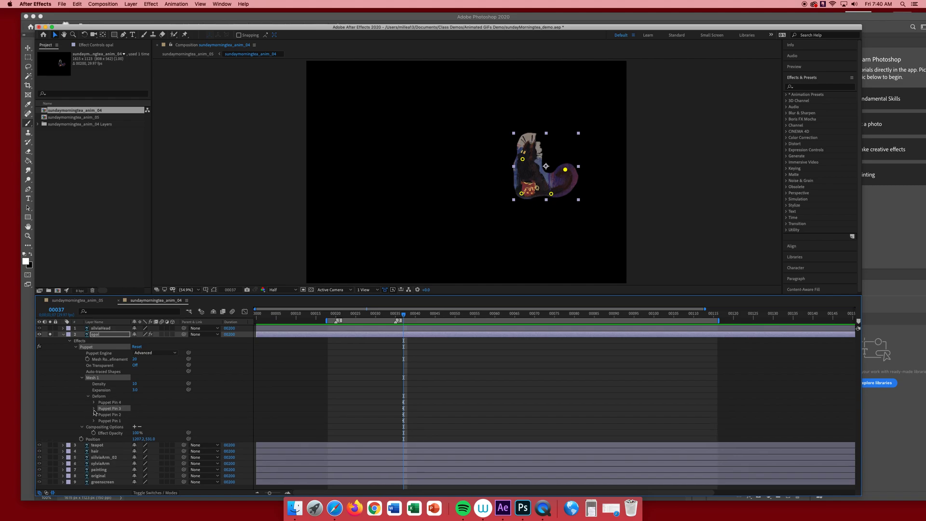
Keyframe Puppet Pin 3 to curl the tail at frames 42, 47 and 52, then scrub to check
{"action": "left_click", "coordinate": [94, 409]}
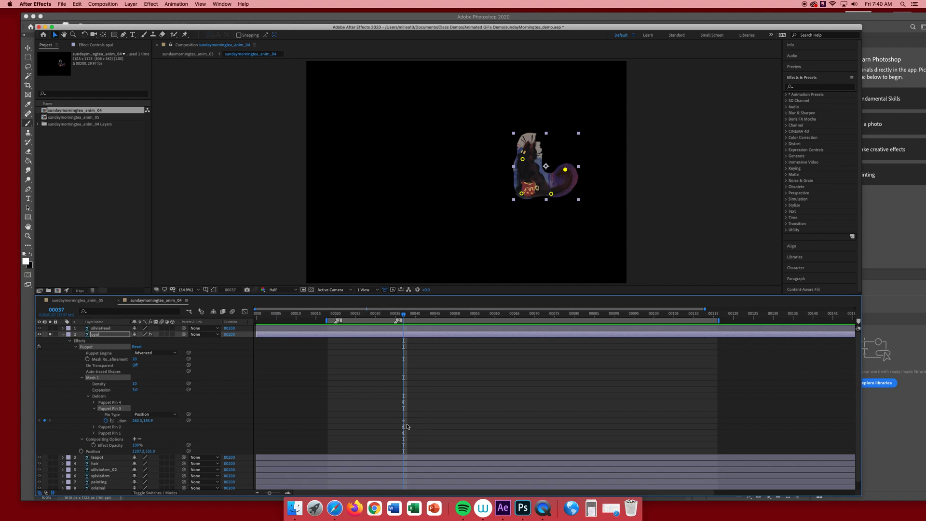
{"action": "left_click", "coordinate": [404, 421]}
{"action": "left_click_drag", "start_coordinate": [404, 314], "coordinate": [423, 316]}
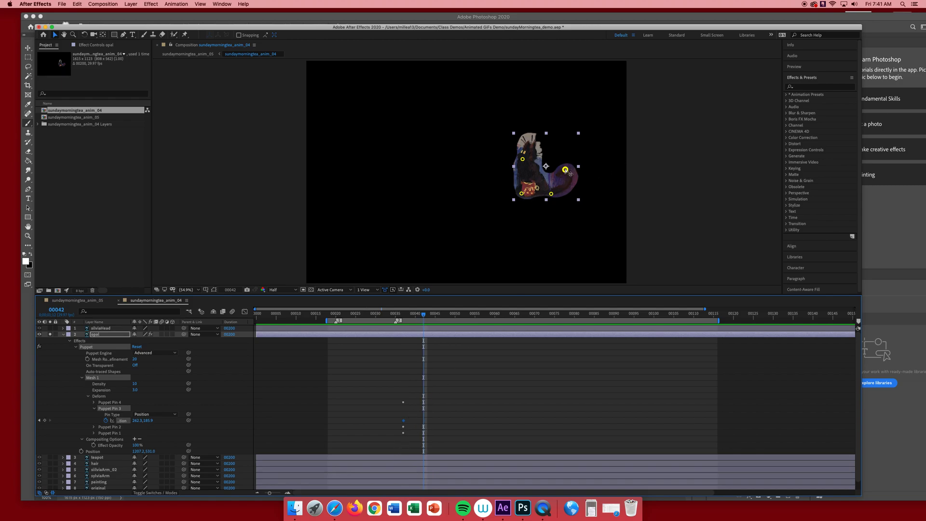
{"action": "left_click_drag", "start_coordinate": [566, 170], "coordinate": [572, 168]}
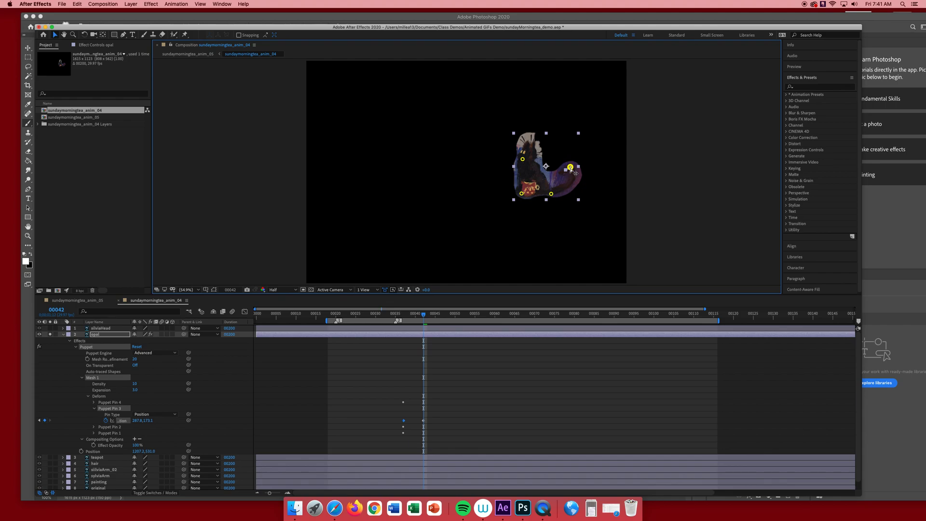
{"action": "left_click_drag", "start_coordinate": [425, 316], "coordinate": [444, 316]}
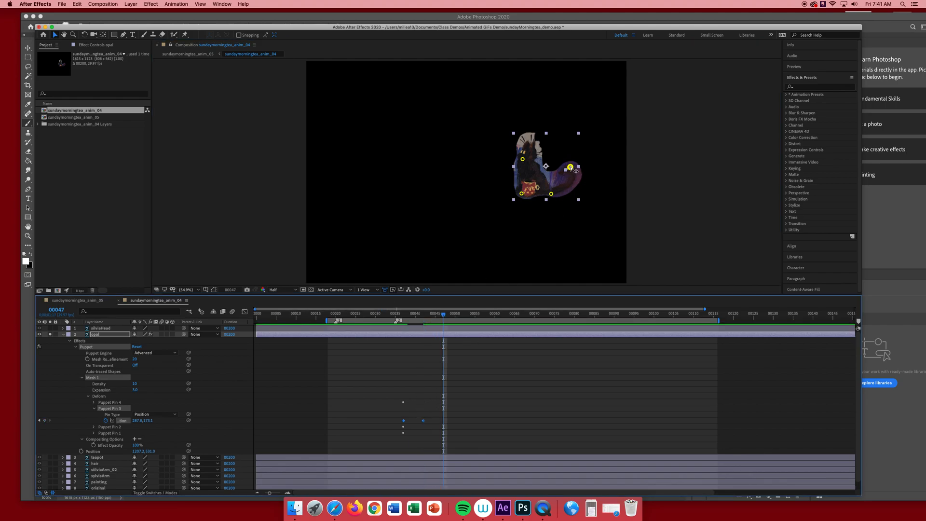
{"action": "left_click_drag", "start_coordinate": [572, 168], "coordinate": [566, 161]}
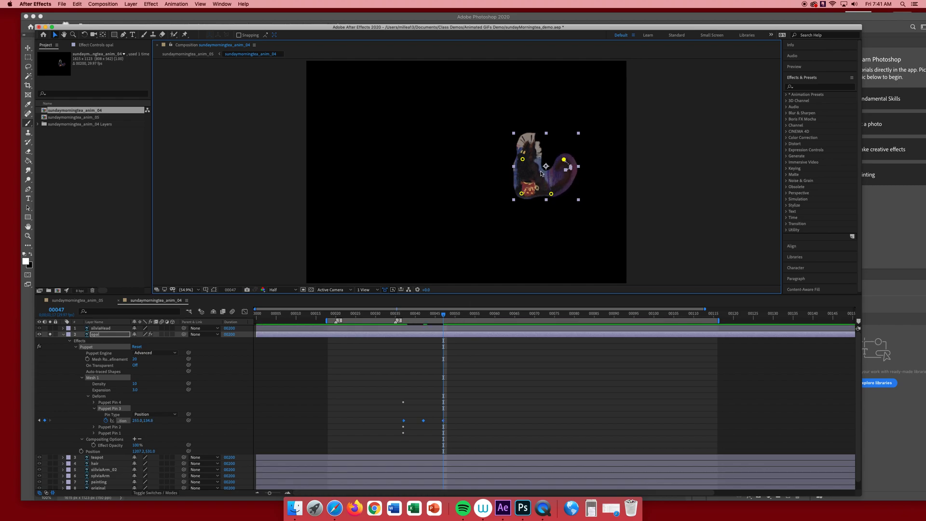
{"action": "left_click_drag", "start_coordinate": [446, 311], "coordinate": [464, 314]}
{"action": "left_click_drag", "start_coordinate": [565, 160], "coordinate": [571, 166]}
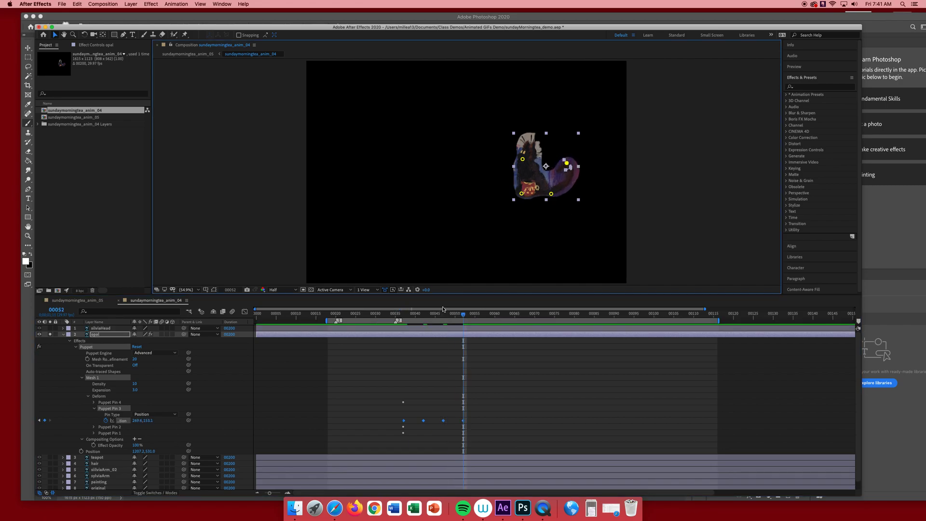
{"action": "left_click_drag", "start_coordinate": [425, 313], "coordinate": [405, 324]}
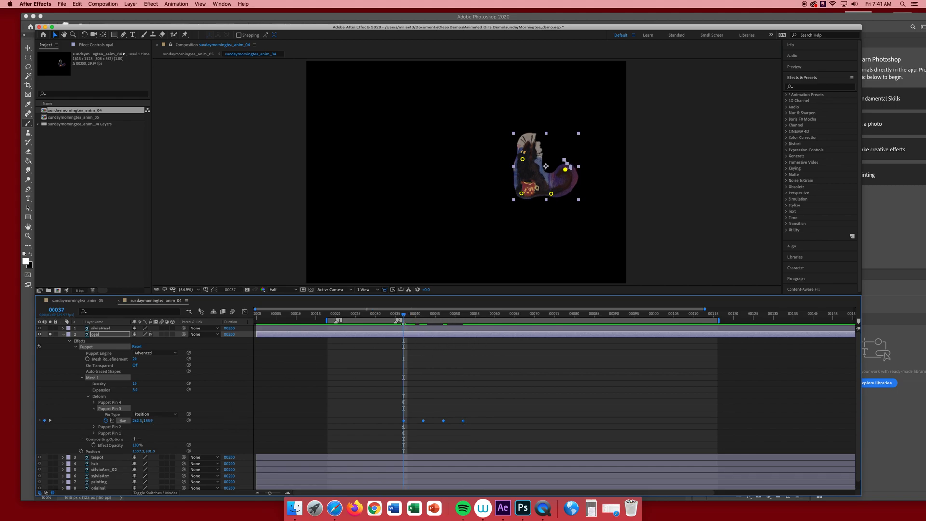
{"action": "left_click_drag", "start_coordinate": [404, 319], "coordinate": [463, 331]}
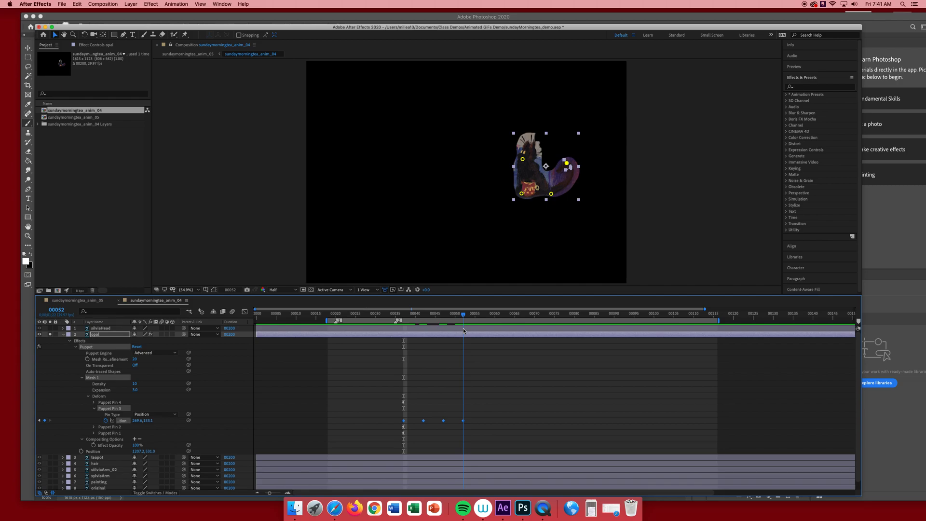
Set Puppet Pin 3's frame-52 keyframe Y position to 185
{"action": "left_click", "coordinate": [469, 426]}
{"action": "left_click", "coordinate": [463, 421]}
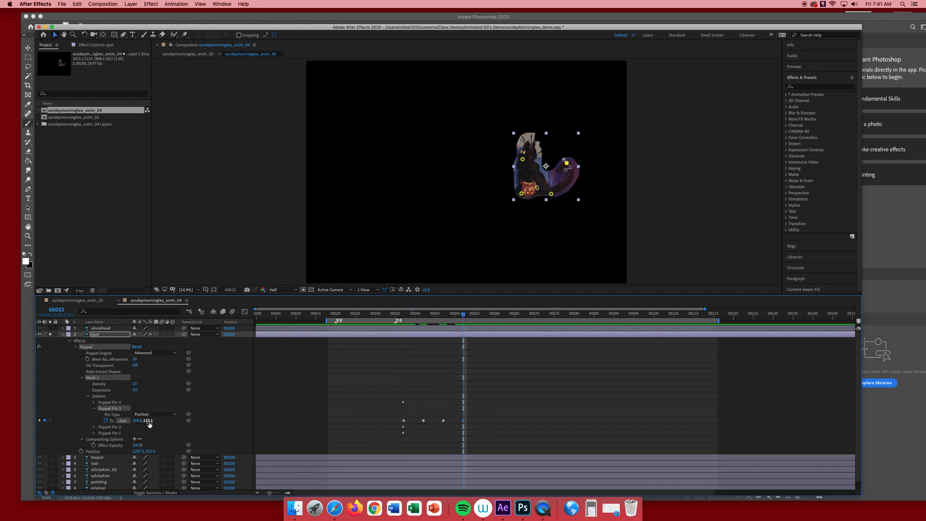
{"action": "left_click", "coordinate": [148, 421]}
{"action": "type", "text": "185"}
{"action": "key", "text": "Return"}
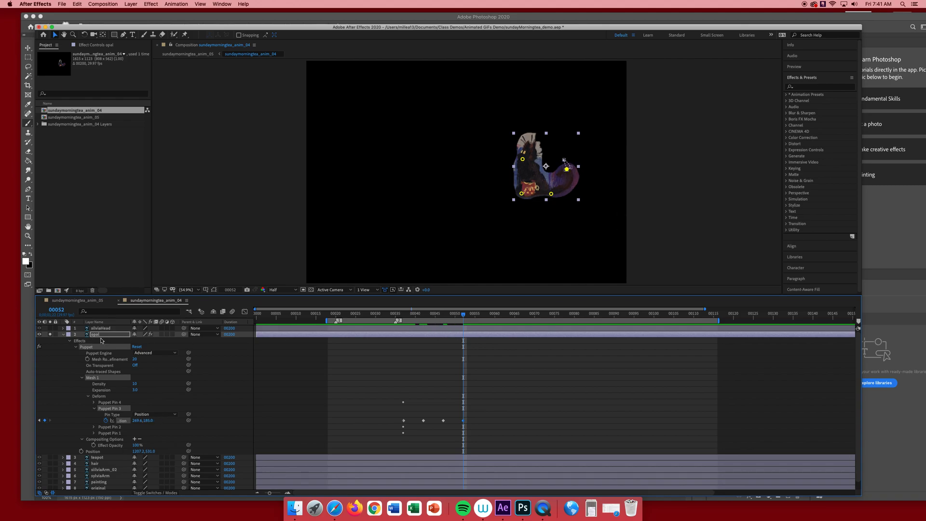
Collapse and deselect the opal layer, play the preview, and unsolo it to show the full scene
{"action": "left_click", "coordinate": [63, 335]}
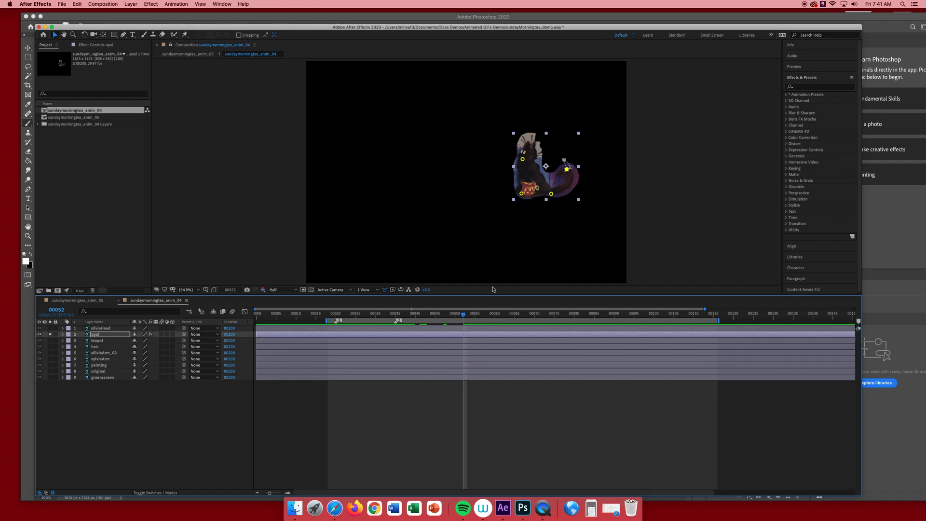
{"action": "left_click", "coordinate": [668, 220]}
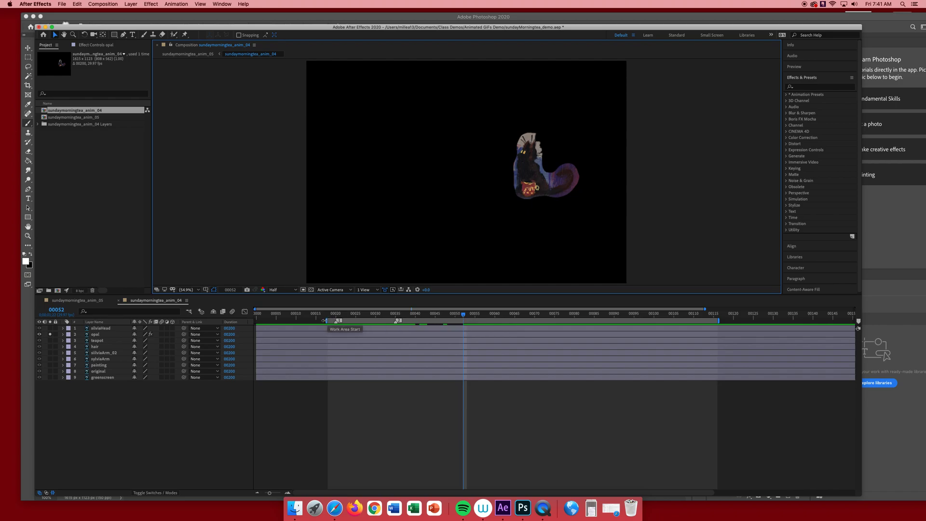
{"action": "left_click", "coordinate": [325, 320]}
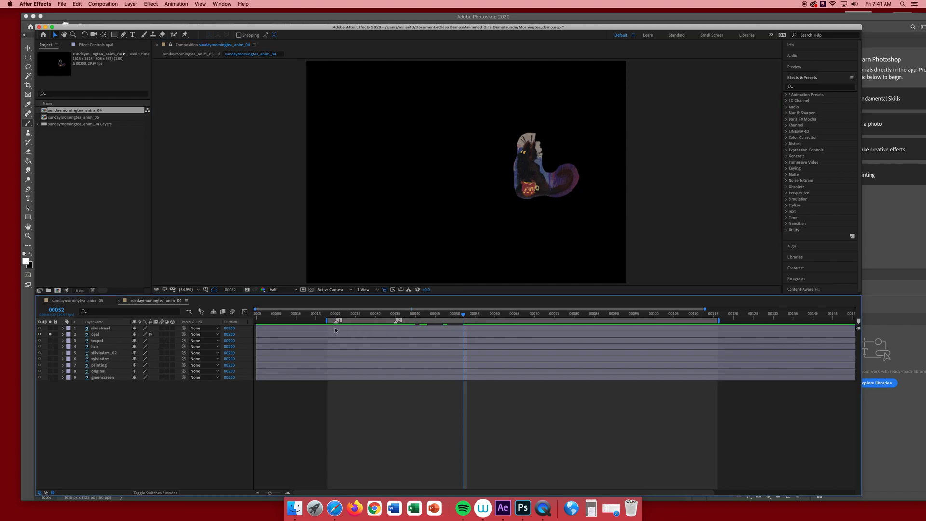
{"action": "key", "text": "space"}
{"action": "left_click", "coordinate": [50, 334]}
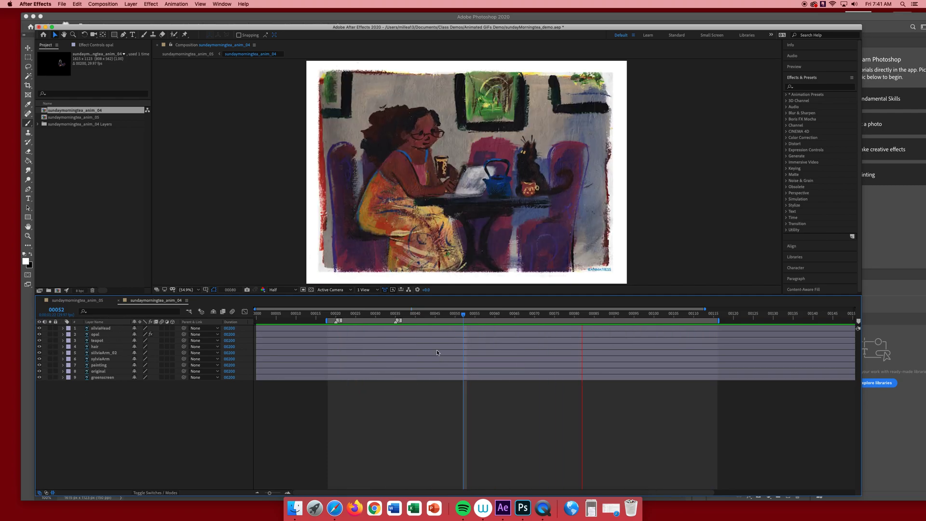